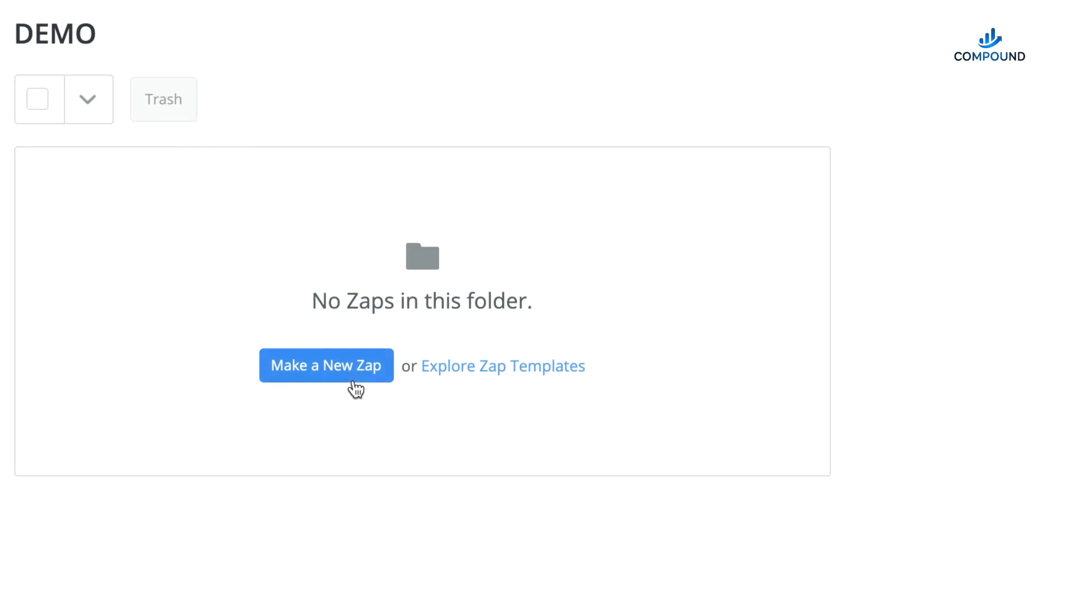
# - Create a new Zap with a Webhooks by Zapier trigger that uses the Catch Raw Hook event
pyautogui.click(307, 378)
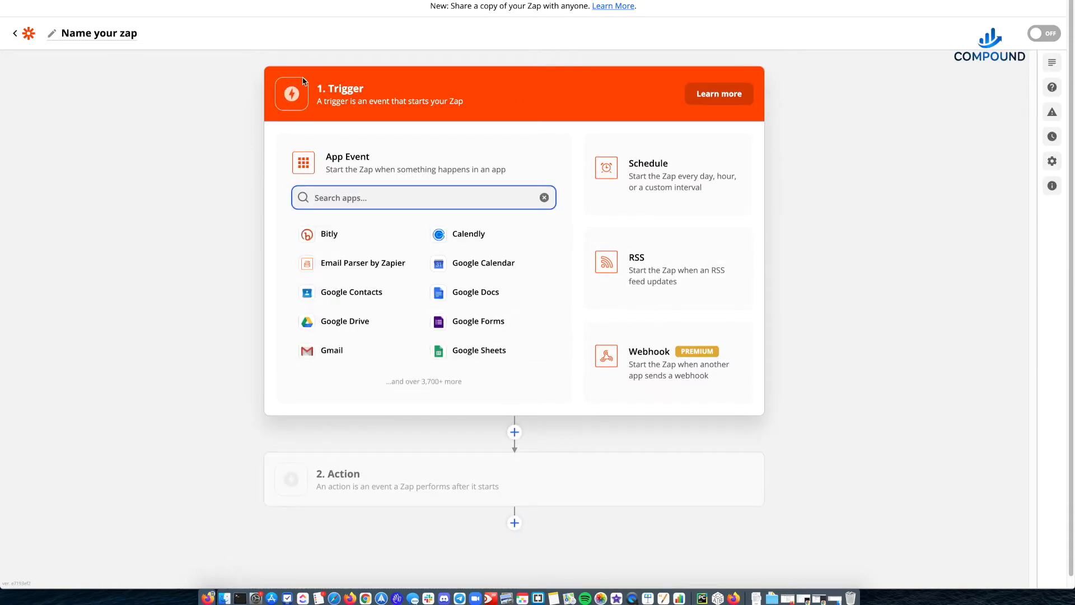
pyautogui.click(652, 363)
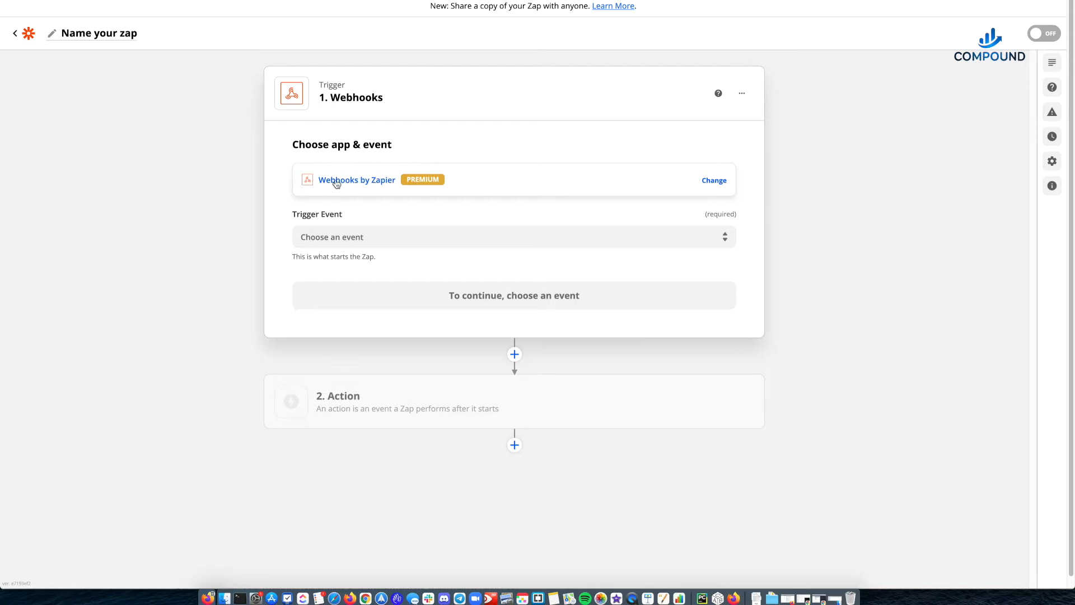
pyautogui.click(326, 237)
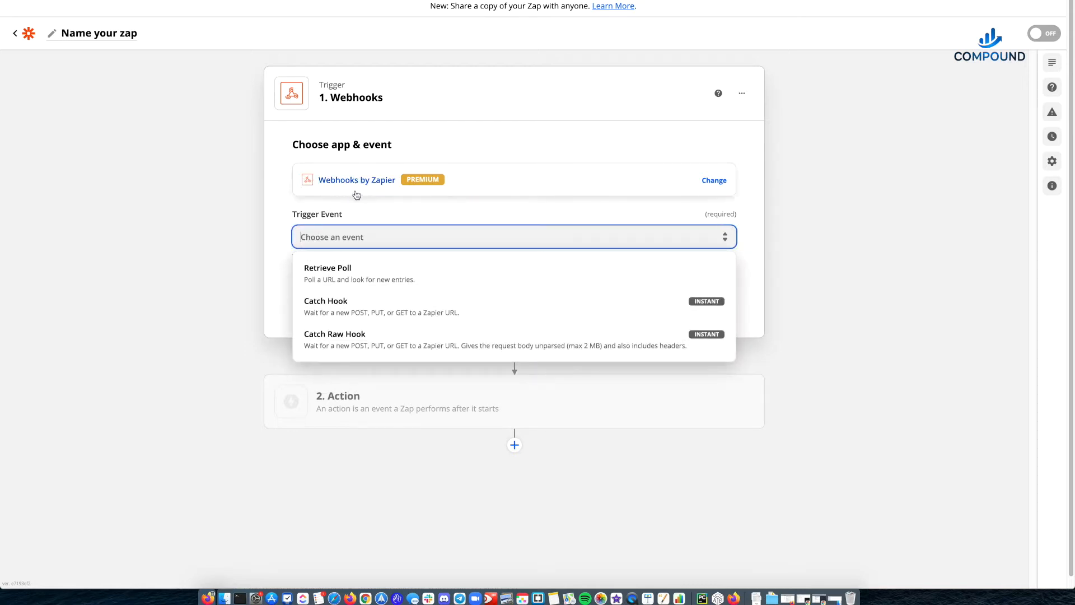
pyautogui.click(335, 339)
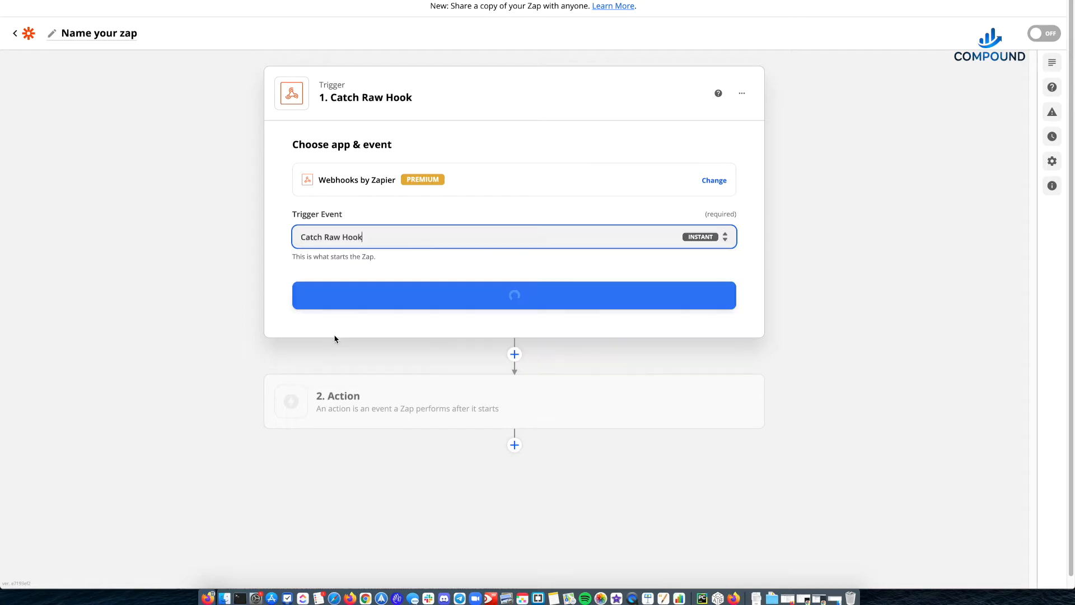
pyautogui.click(404, 300)
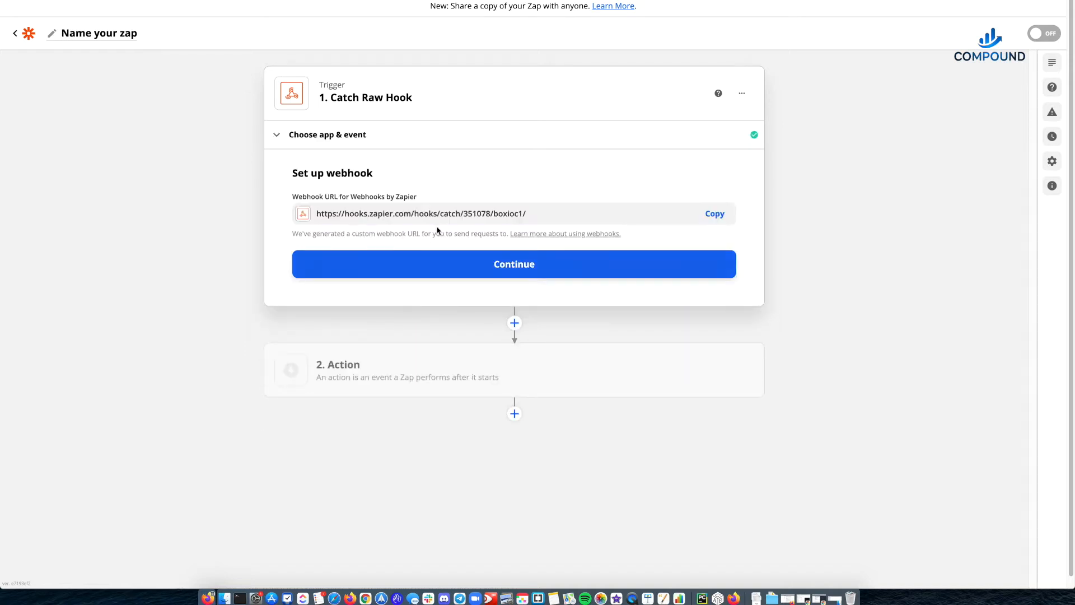
# - Select the generated webhook URL, clear the selection and continue past the webhook setup
pyautogui.click(379, 212)
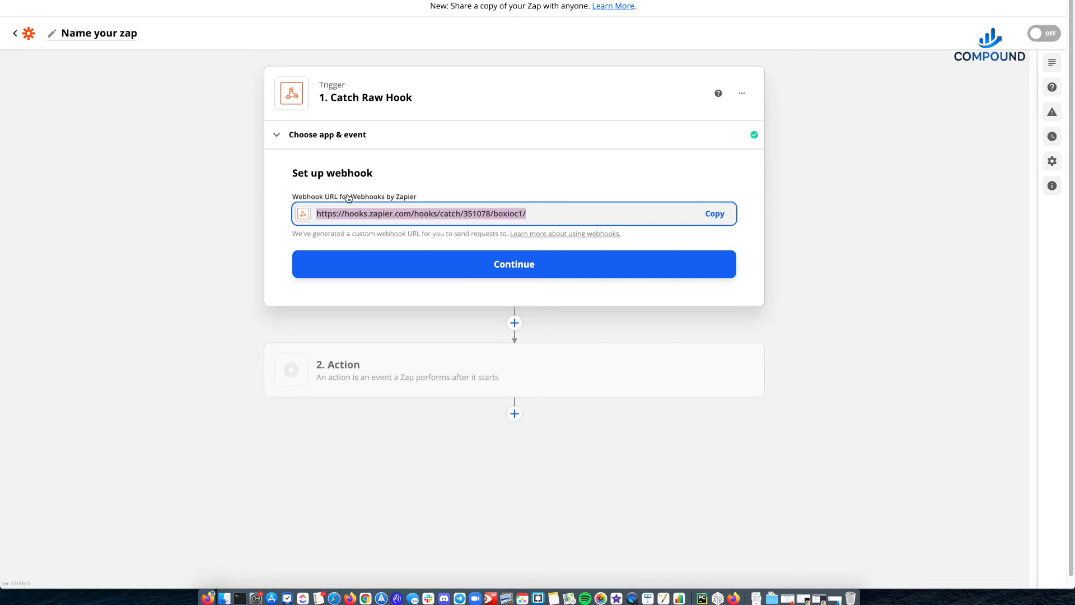
pyautogui.click(259, 224)
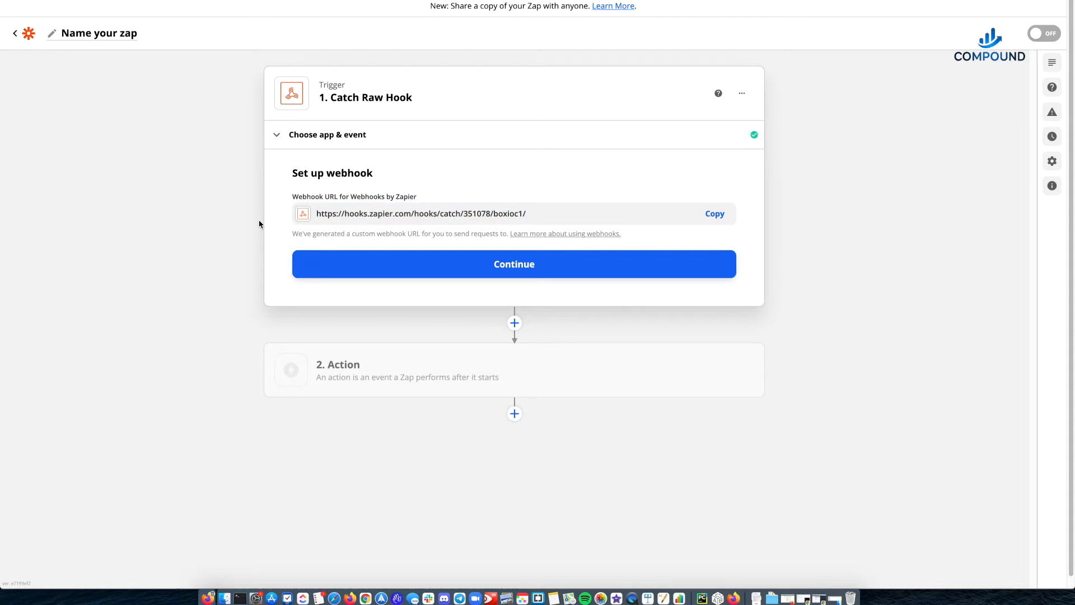
pyautogui.click(349, 259)
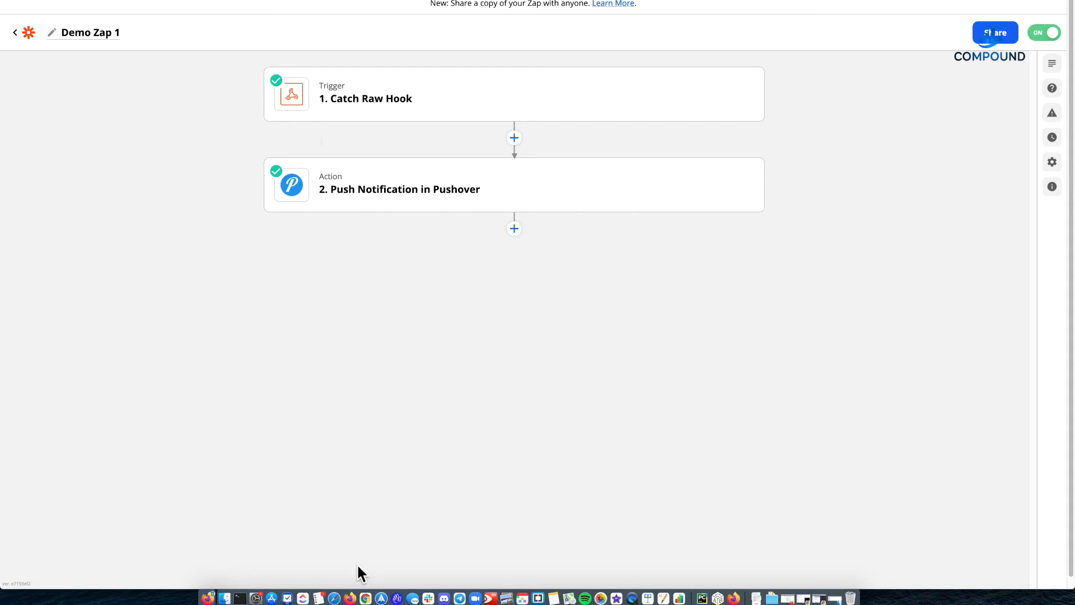
# - Run the webhook trigger test, and skip it to continue to the Zap's action step
pyautogui.click(365, 598)
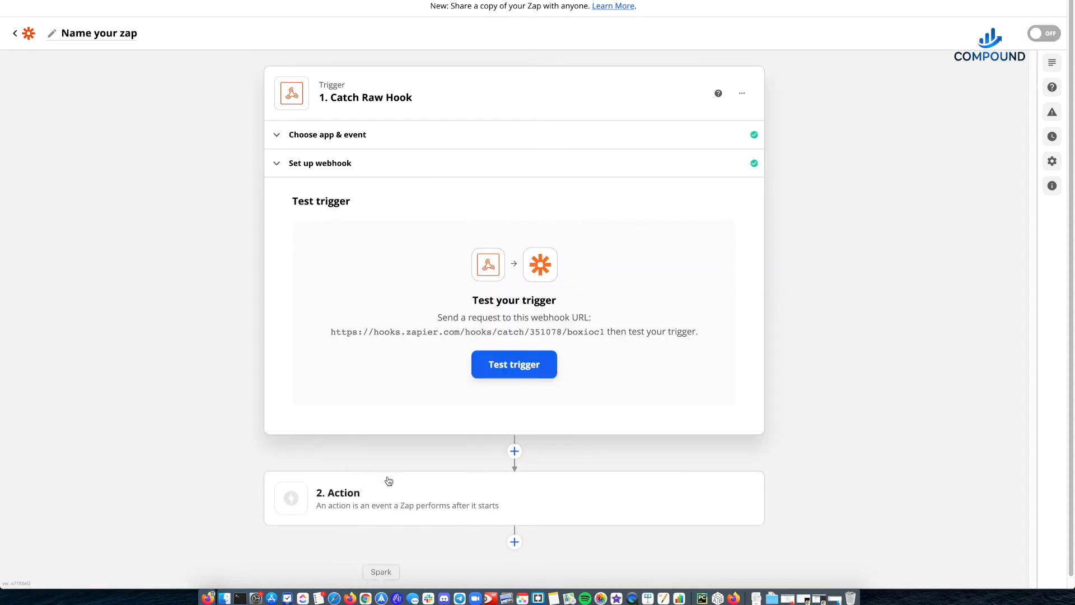
pyautogui.click(506, 374)
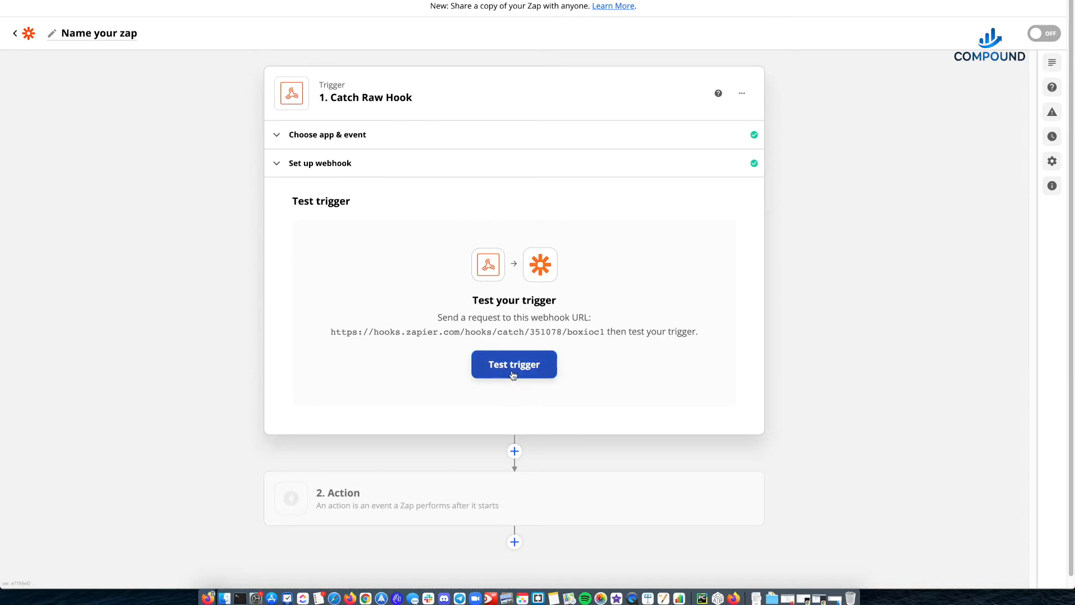
pyautogui.click(514, 375)
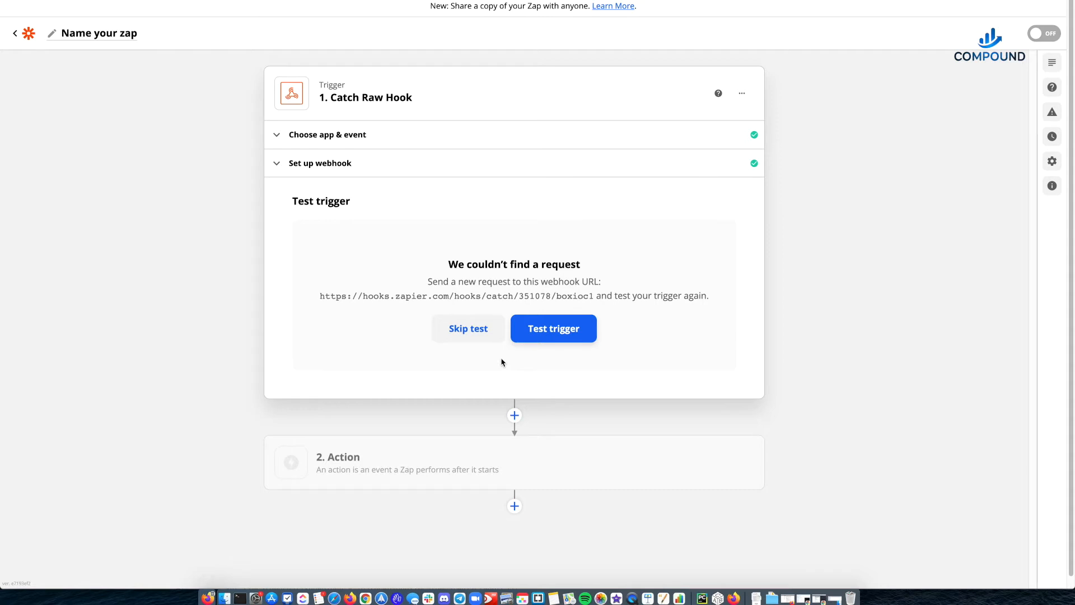
pyautogui.click(479, 332)
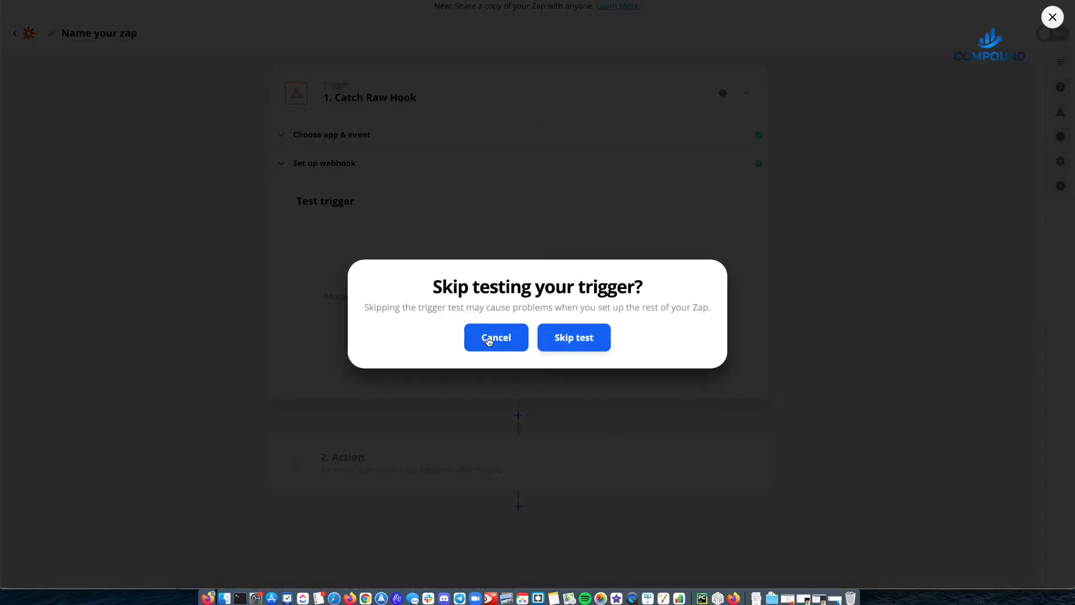
pyautogui.click(572, 339)
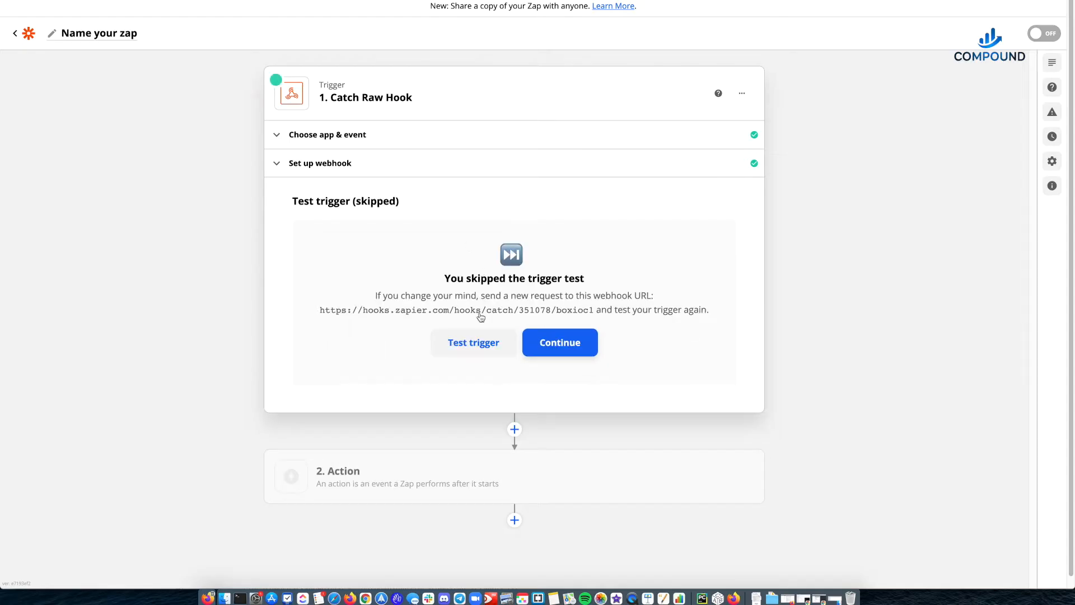
pyautogui.click(566, 344)
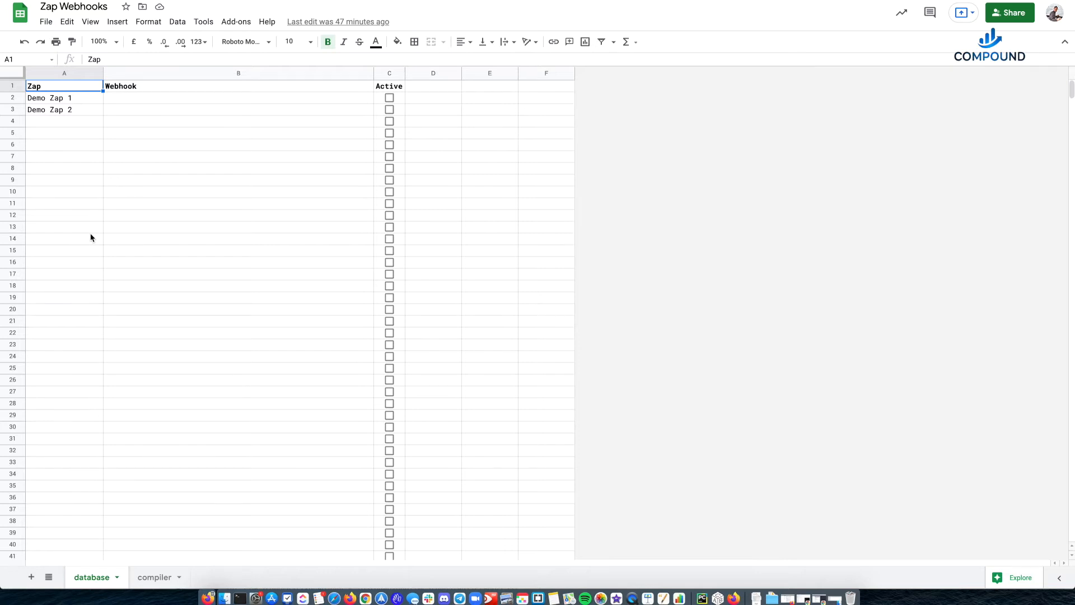
pyautogui.moveTo(54, 102); pyautogui.dragTo(154, 103)
pyautogui.click(133, 110)
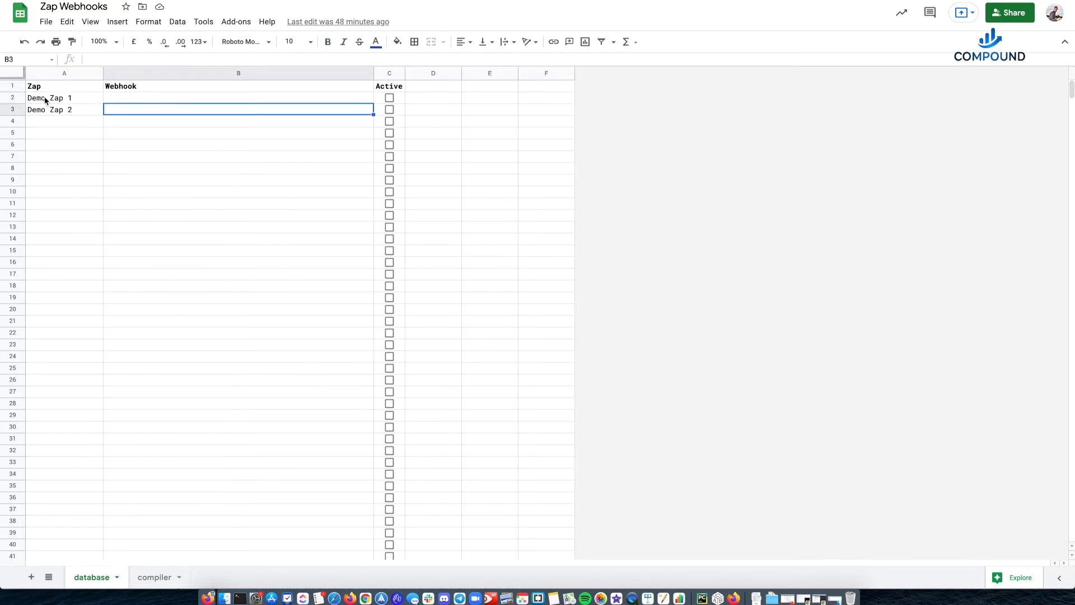
pyautogui.click(77, 98)
pyautogui.click(141, 98)
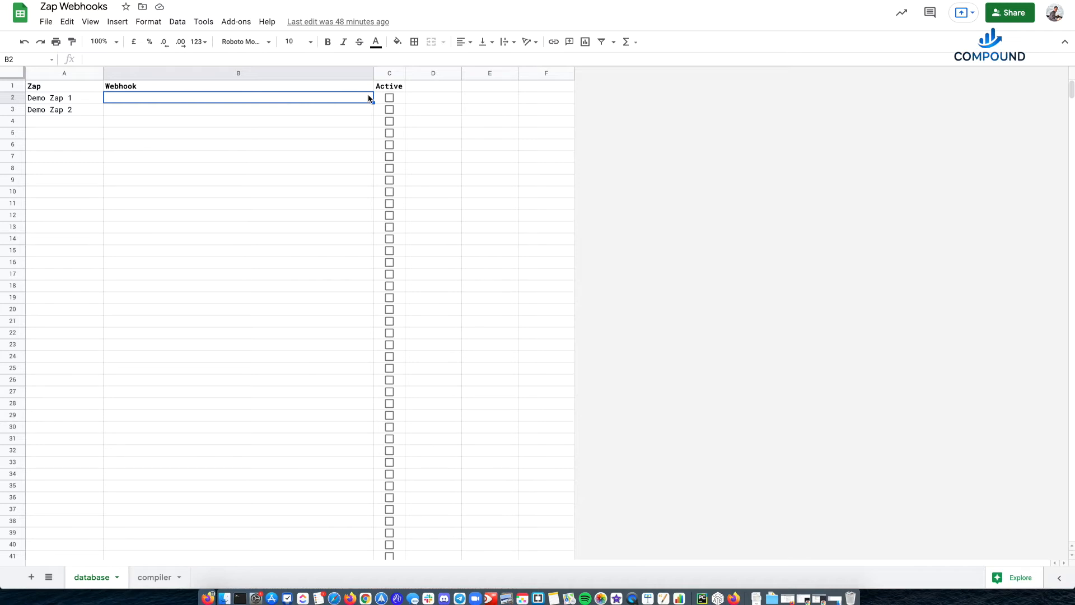
# - Tick the Active checkboxes for Demo Zap 1 and Demo Zap 2, and clear the one for Demo Zap 1
pyautogui.click(398, 100)
pyautogui.click(390, 100)
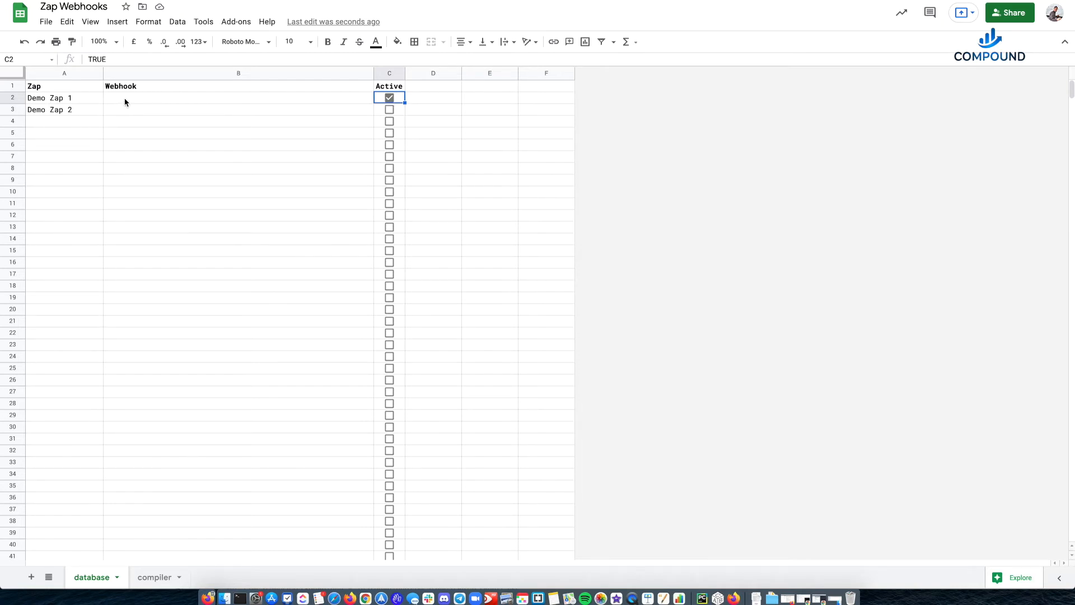
pyautogui.click(390, 111)
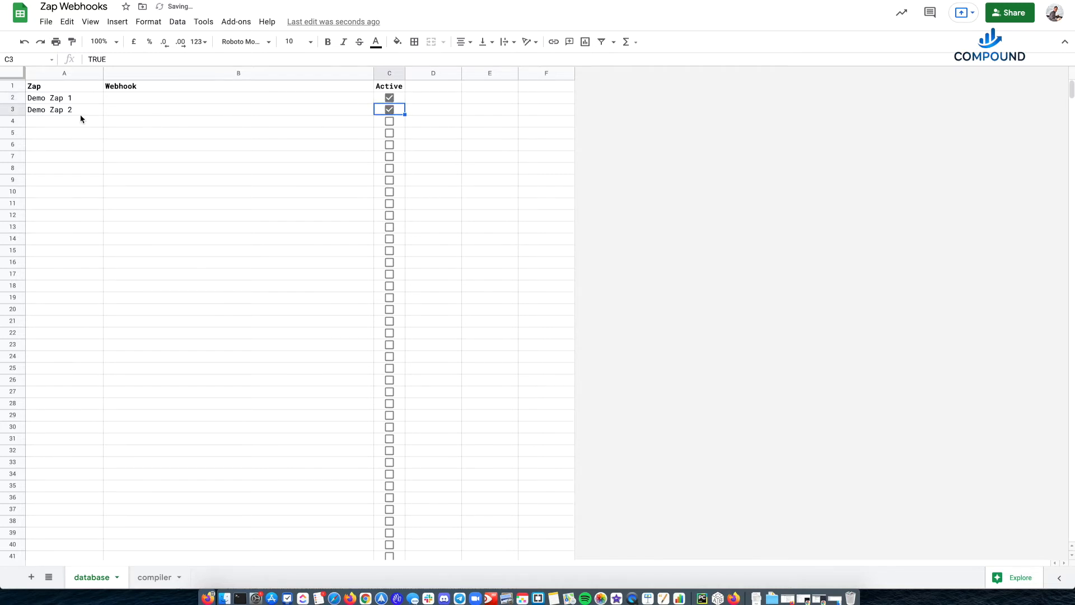
pyautogui.click(390, 98)
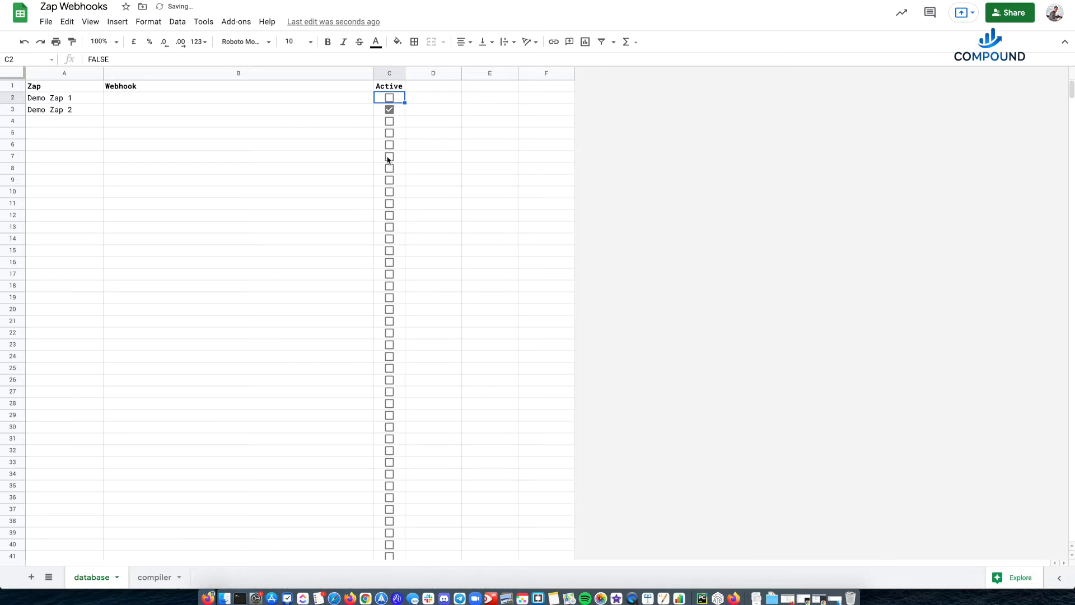
pyautogui.click(218, 154)
pyautogui.moveTo(75, 99); pyautogui.dragTo(389, 109)
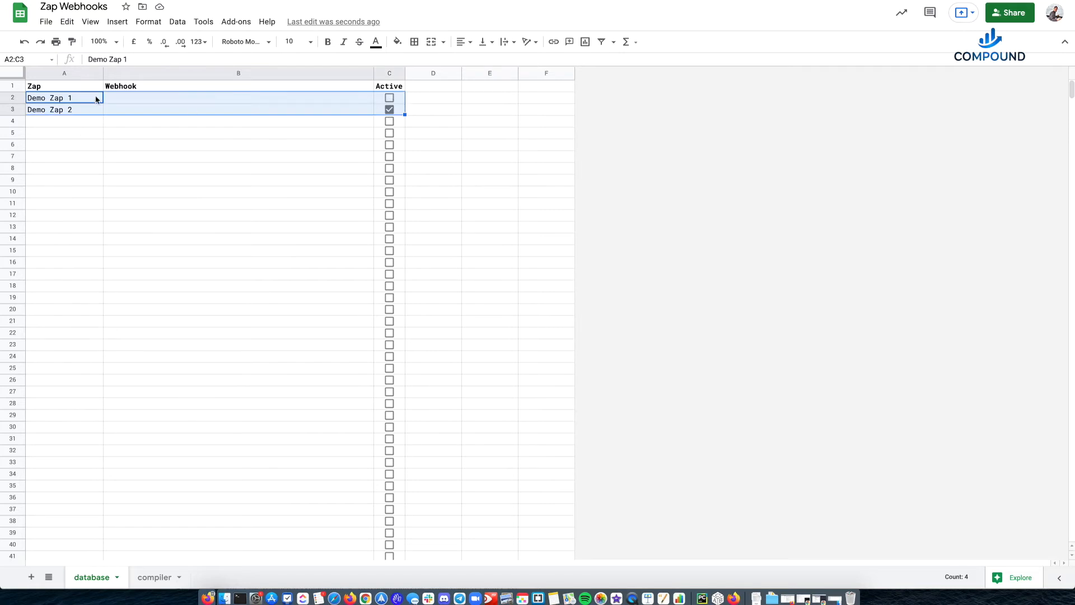
pyautogui.click(189, 99)
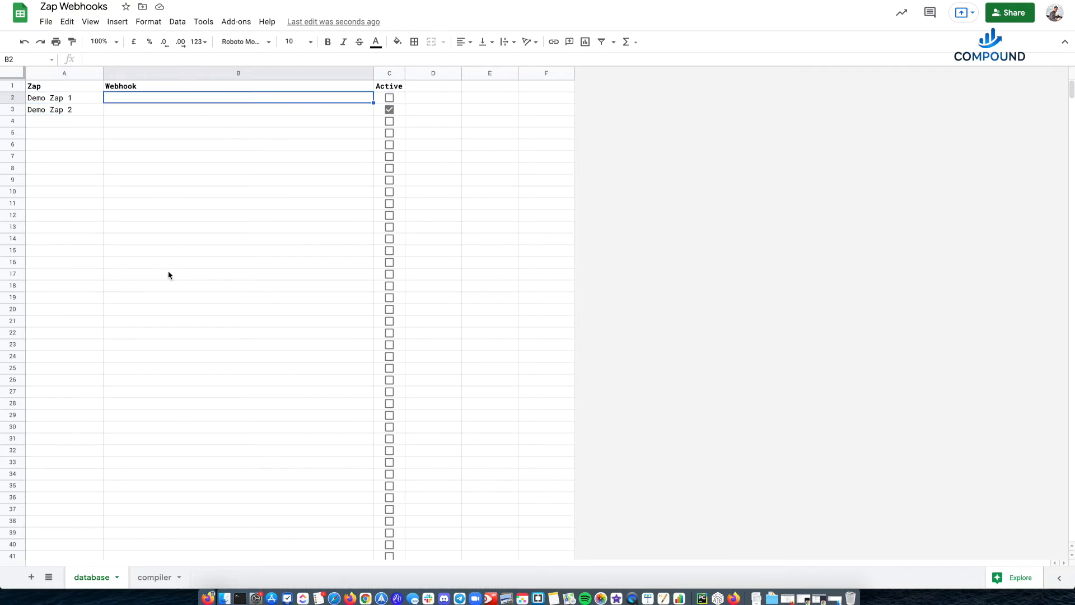
# - Set the frequency to 5 minutes for entry 1 in the compiler sheet
pyautogui.click(155, 577)
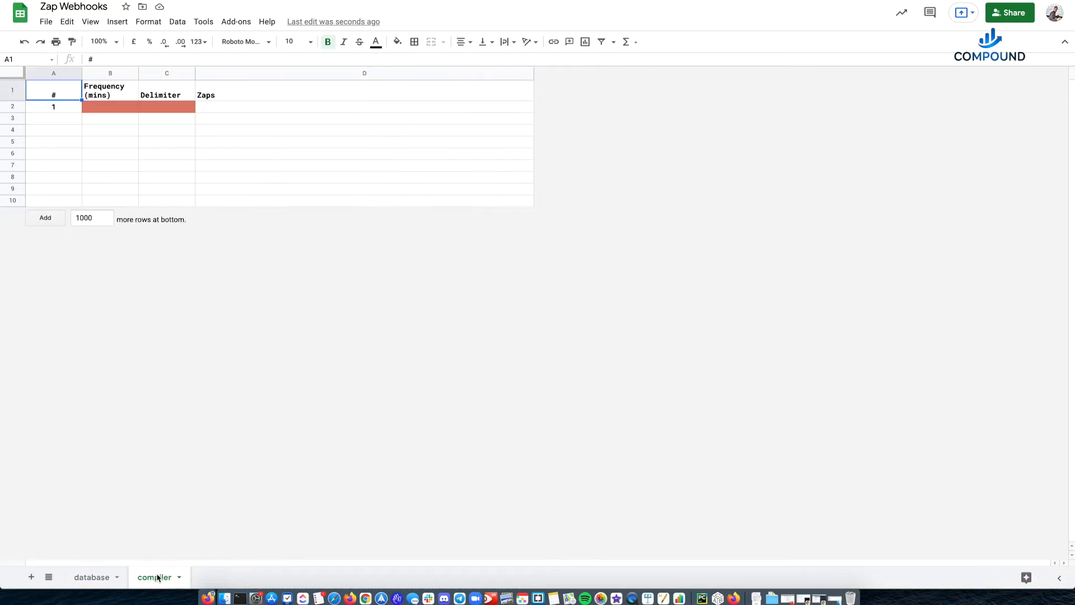
pyautogui.click(68, 107)
pyautogui.click(55, 88)
pyautogui.click(56, 110)
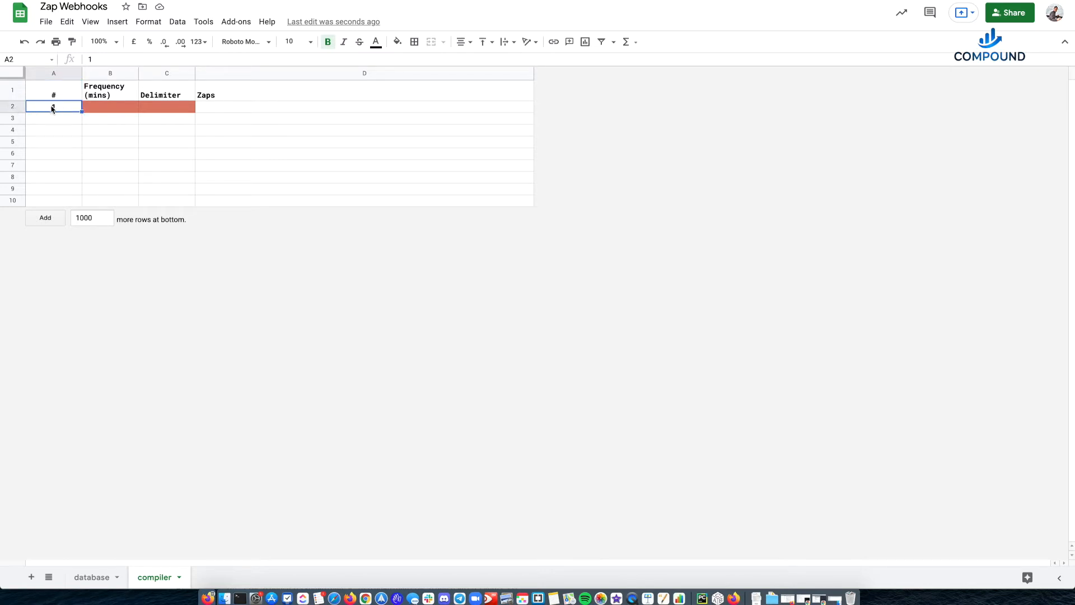
pyautogui.click(12, 106)
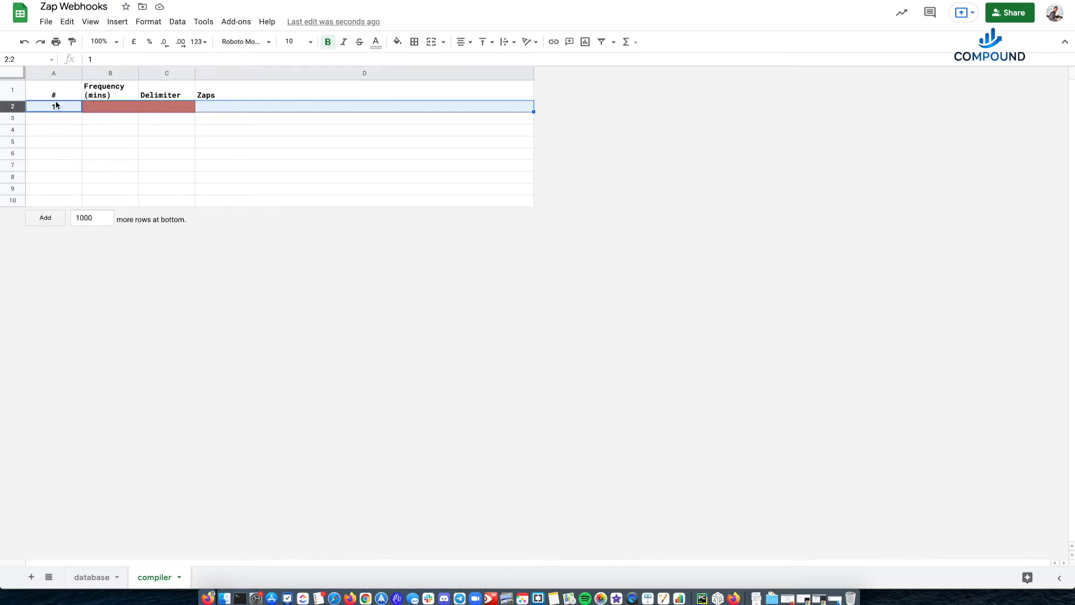
pyautogui.moveTo(62, 95); pyautogui.dragTo(55, 108)
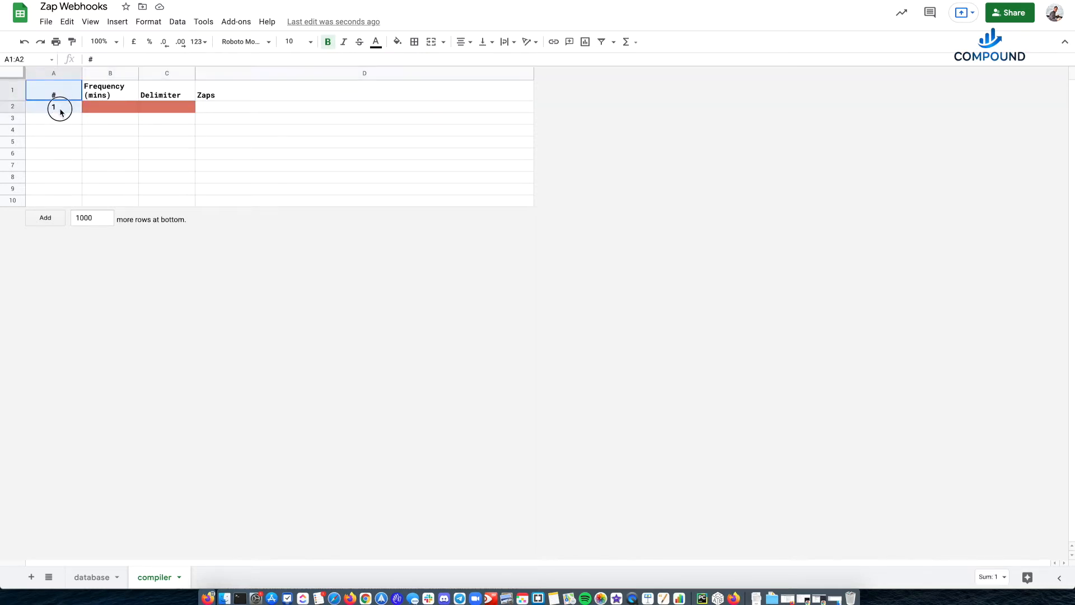
pyautogui.click(116, 109)
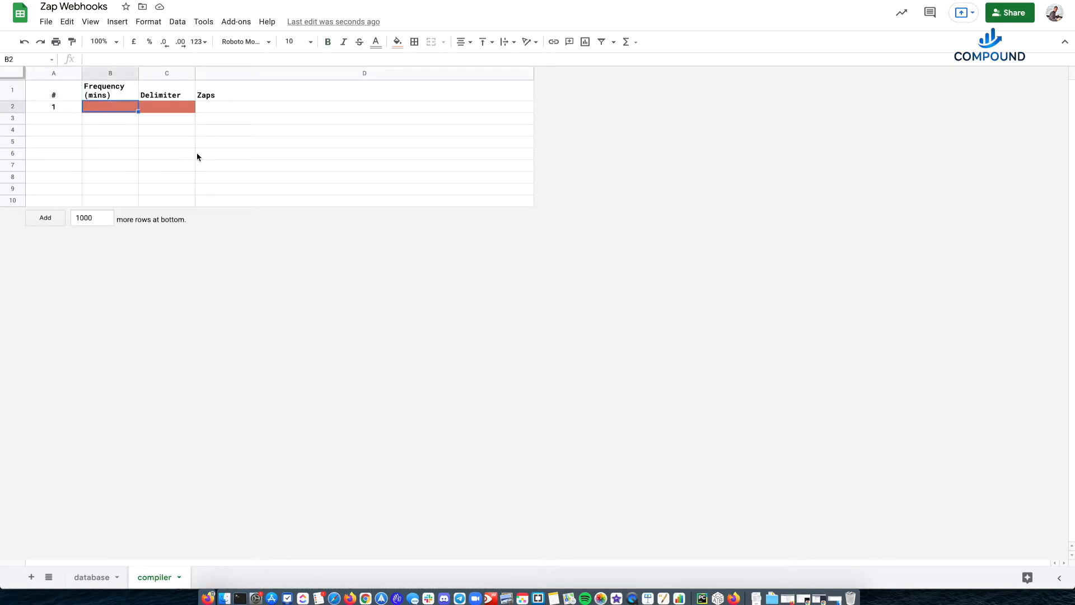
pyautogui.write('5')
pyautogui.press('Tab')
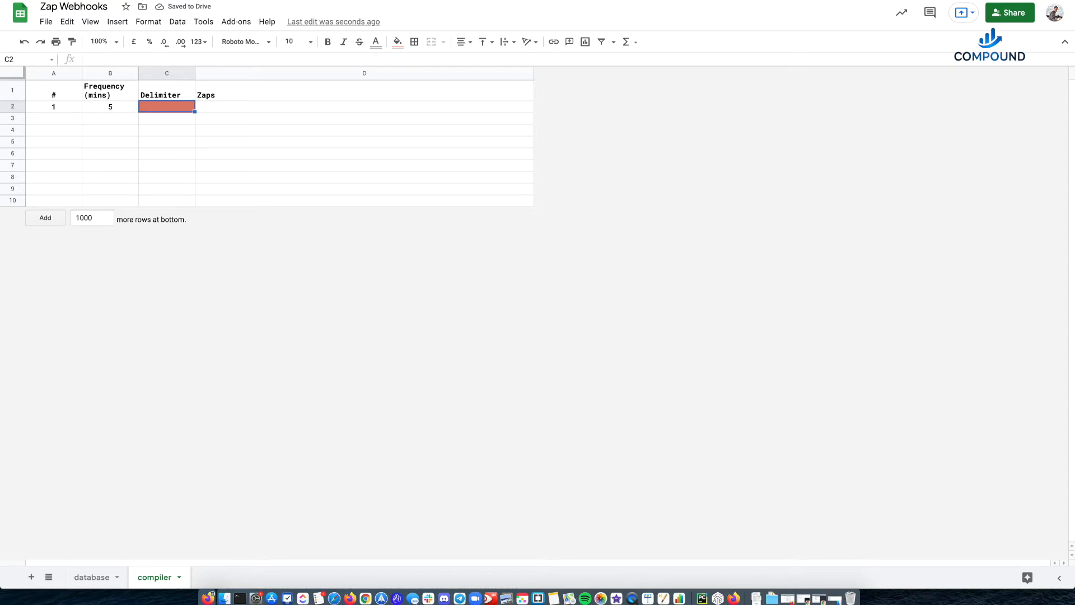
# - Set the delimiter of entry 1 to the pipe character |
pyautogui.click(120, 111)
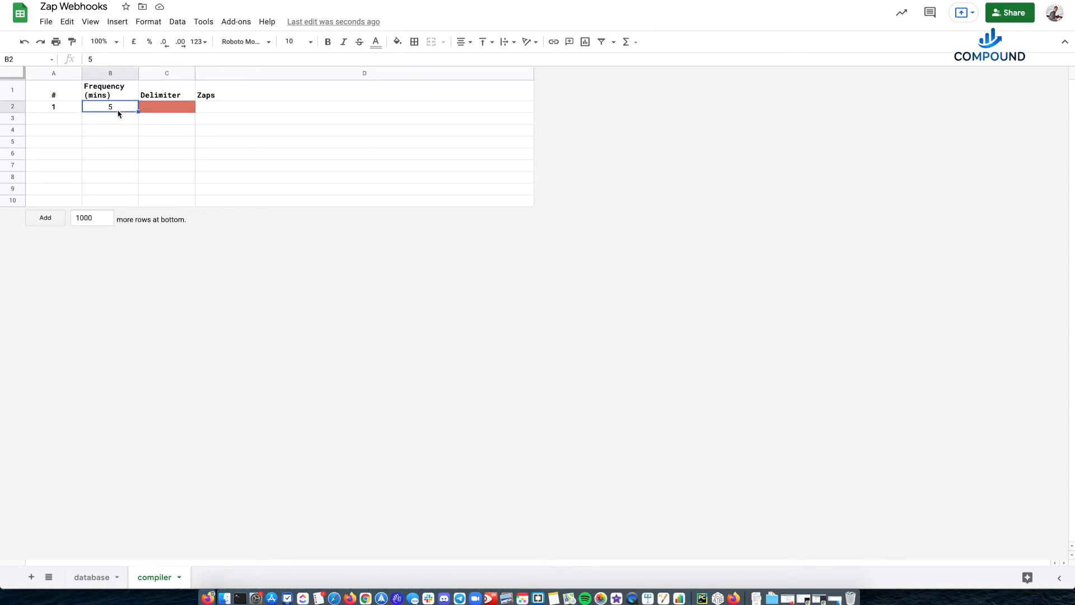
pyautogui.click(165, 112)
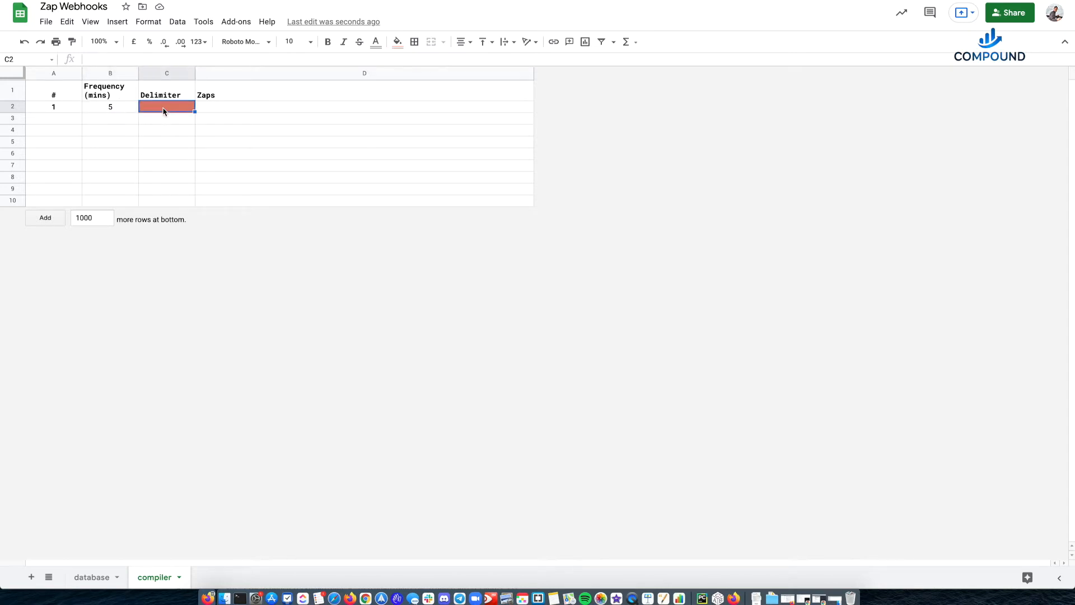
pyautogui.doubleClick(164, 111)
pyautogui.write('|')
pyautogui.press('Tab')
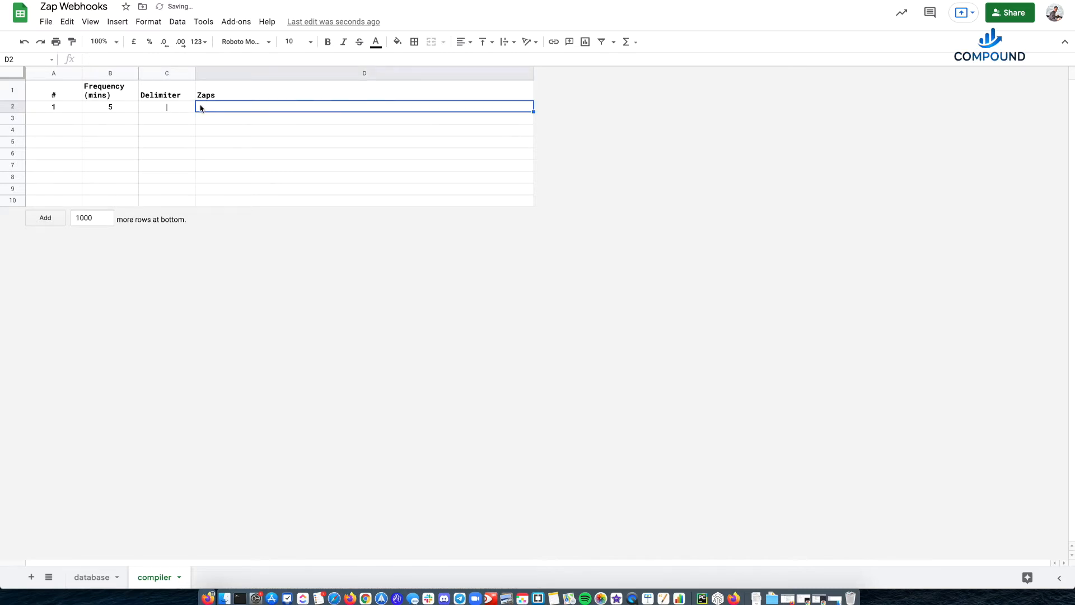
# - Review the compiler entry's delimiter and Zaps cells, and return to the database sheet
pyautogui.click(92, 577)
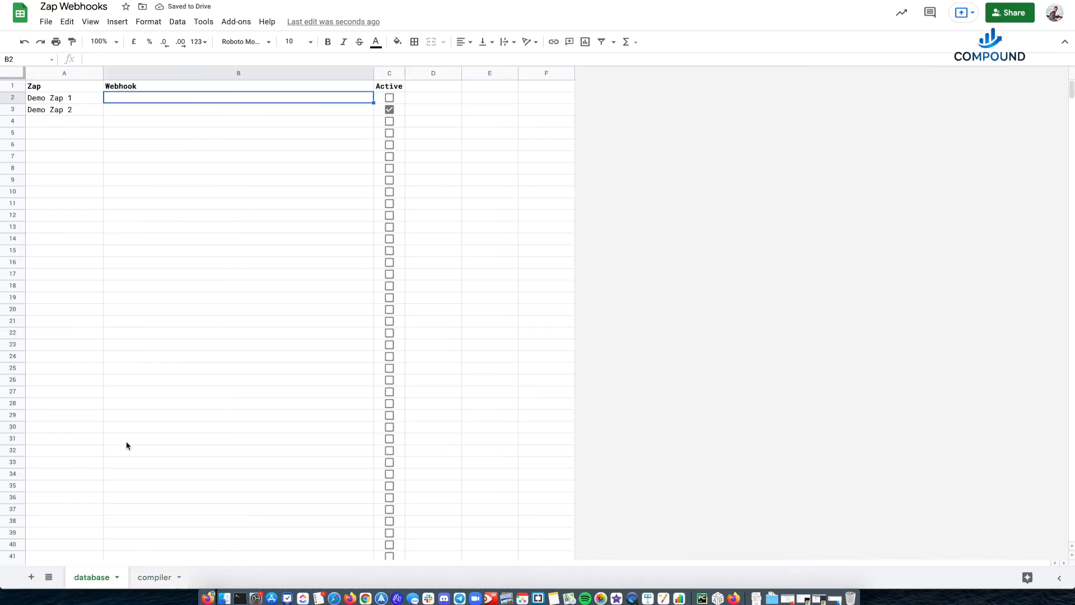
pyautogui.click(157, 576)
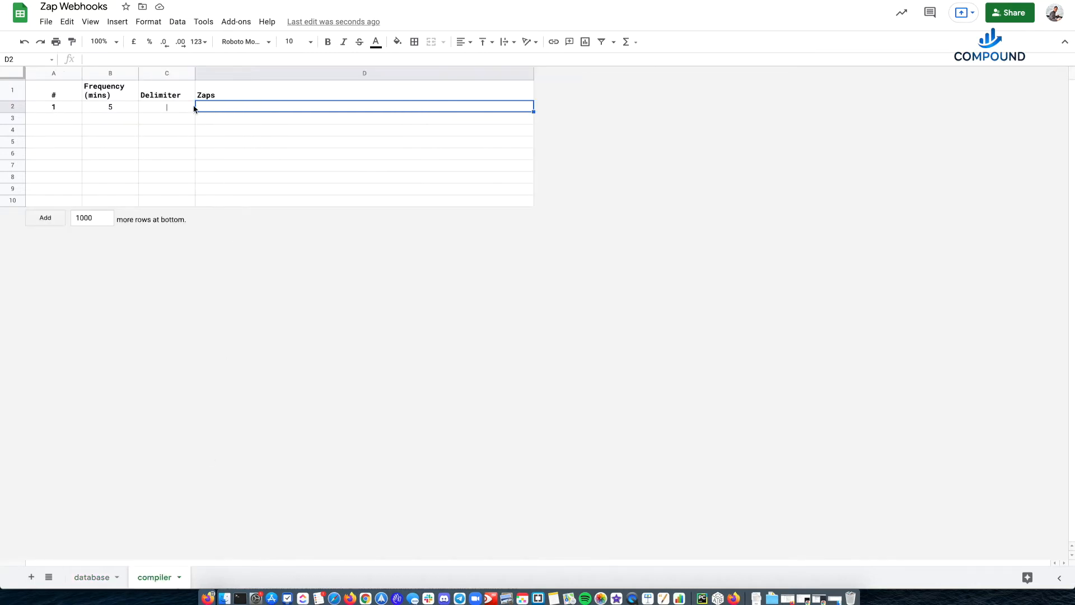
pyautogui.click(168, 108)
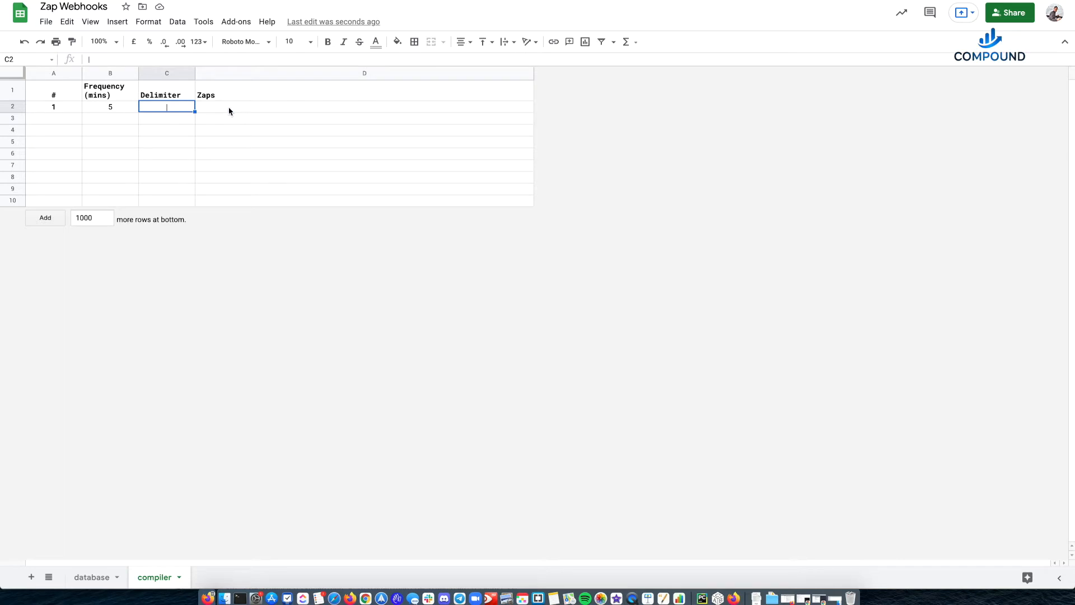
pyautogui.click(212, 110)
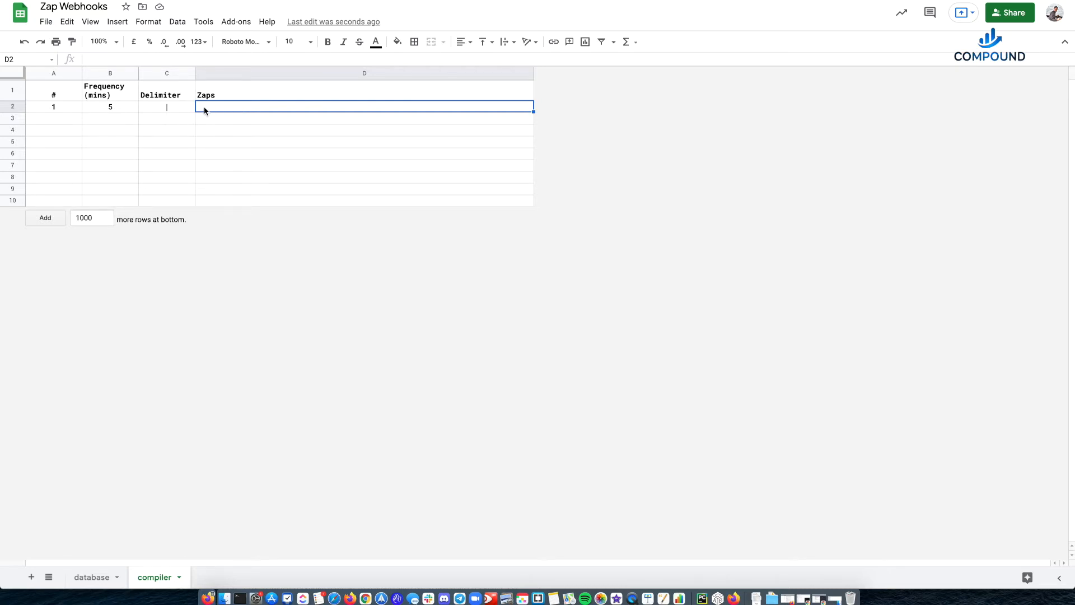
pyautogui.click(92, 582)
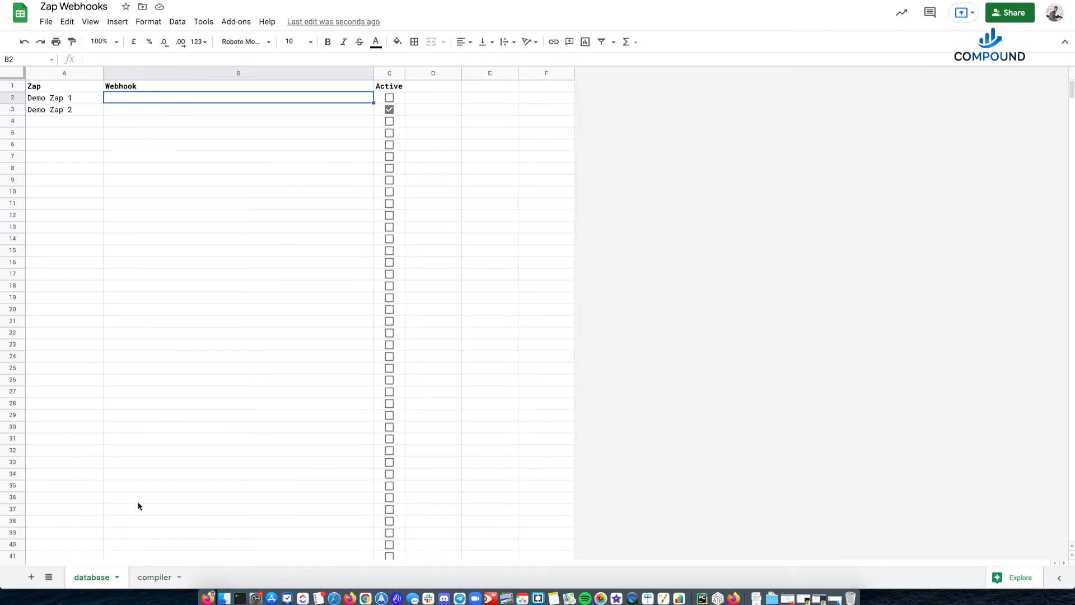
pyautogui.click(155, 575)
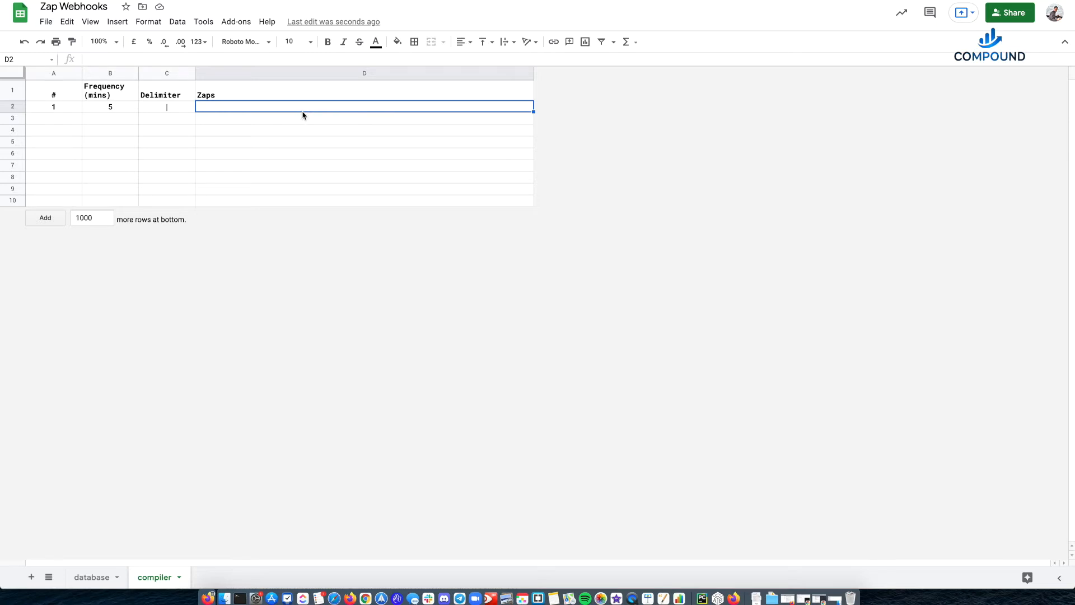
pyautogui.click(92, 579)
pyautogui.moveTo(193, 99); pyautogui.dragTo(167, 439)
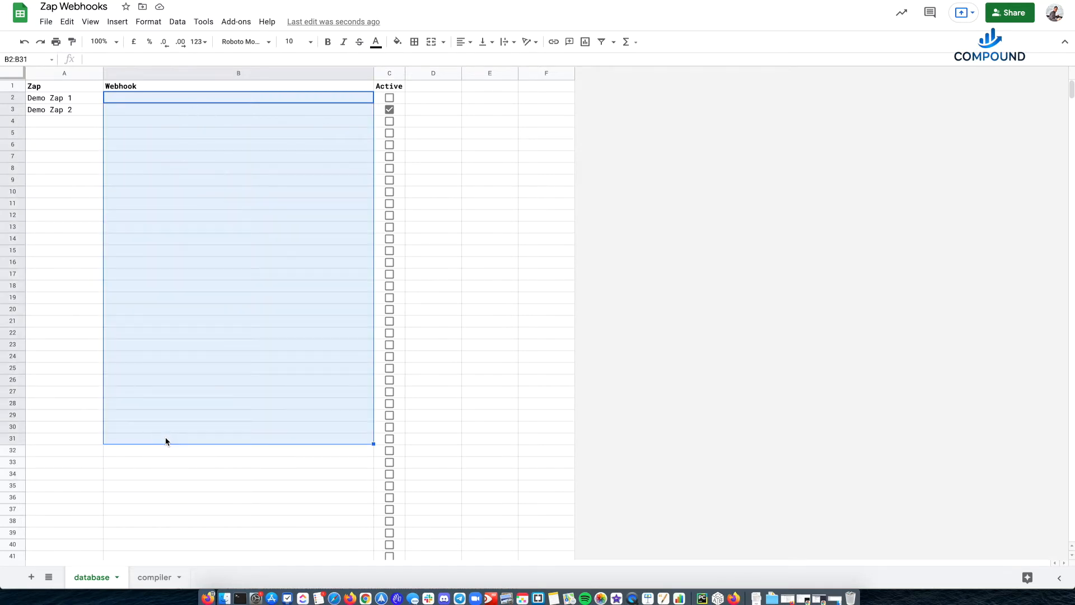
# - Clear the Active checkbox for Demo Zap 2 in the database sheet
pyautogui.click(389, 111)
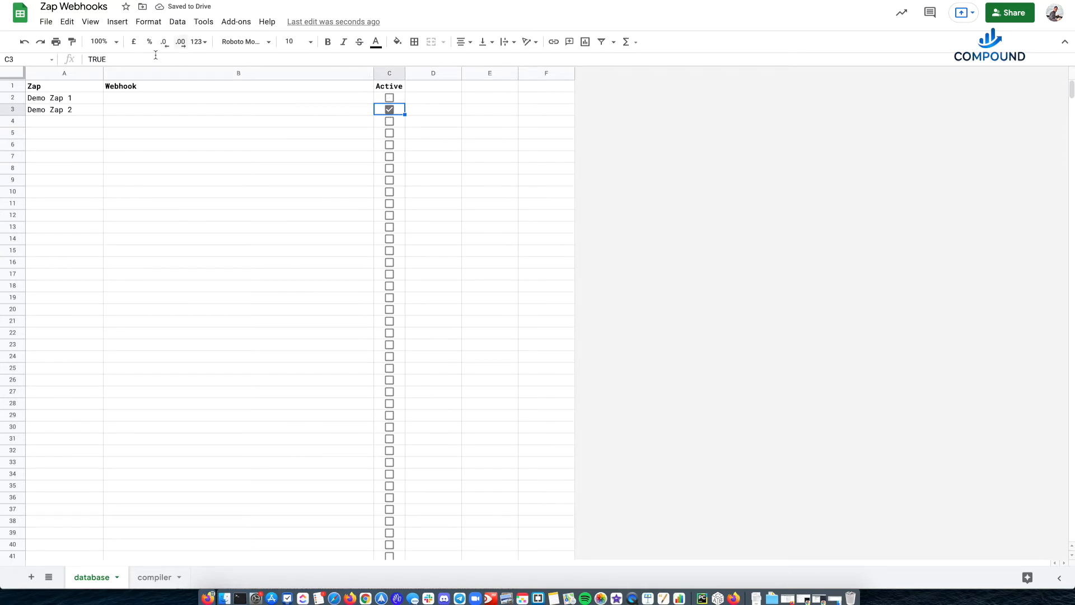
pyautogui.click(389, 110)
pyautogui.click(388, 109)
pyautogui.click(317, 168)
# - Paste the two Zapier webhook URLs into B2:B3 and tick the Active checkboxes for Demo Zap 1 and Demo Zap 2
pyautogui.click(340, 102)
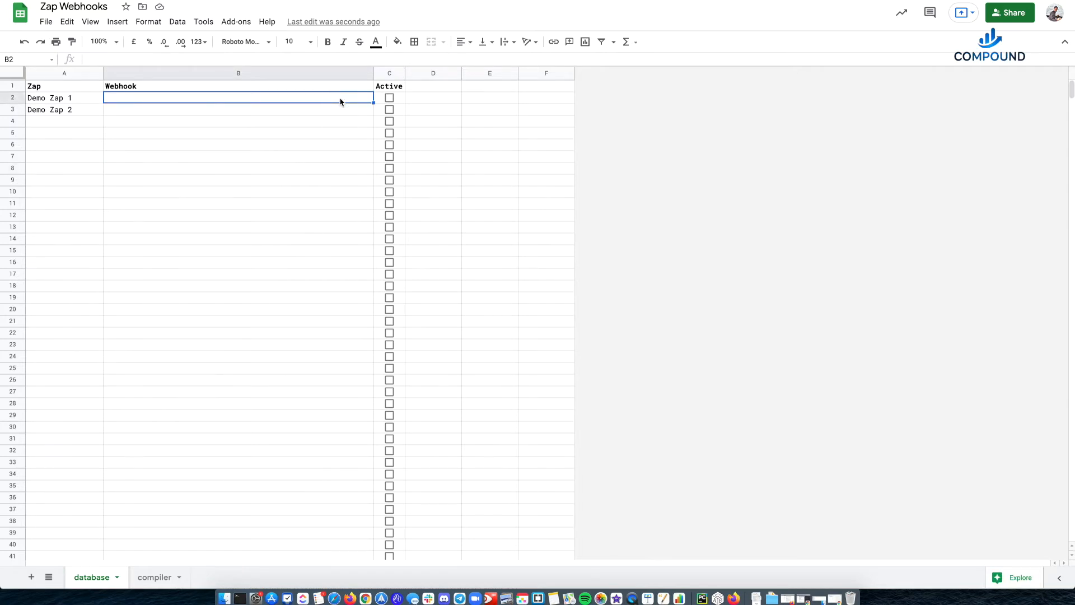
pyautogui.click(342, 133)
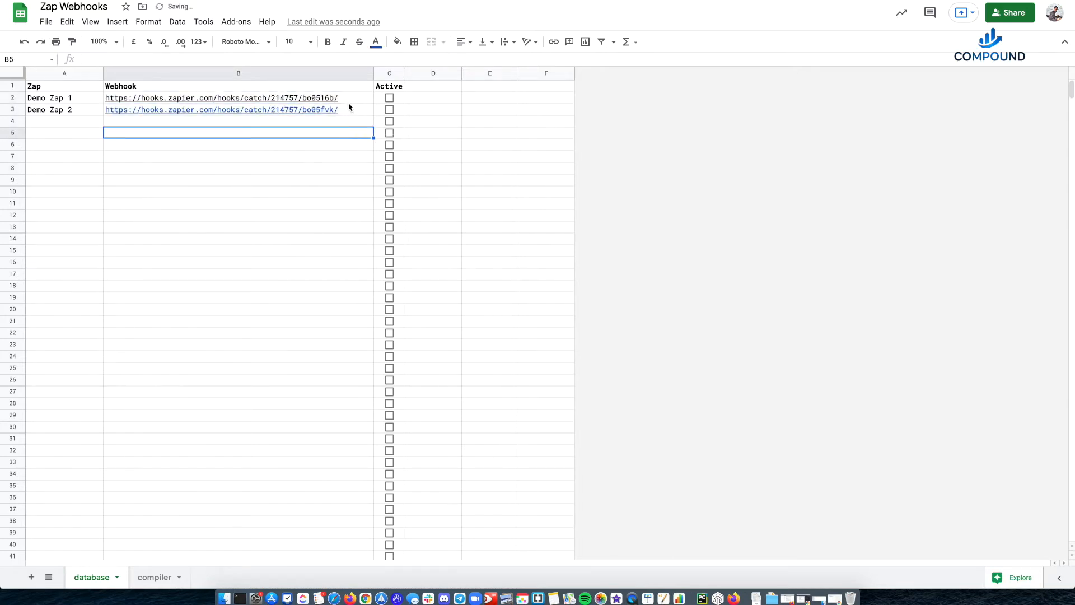
pyautogui.moveTo(346, 106)
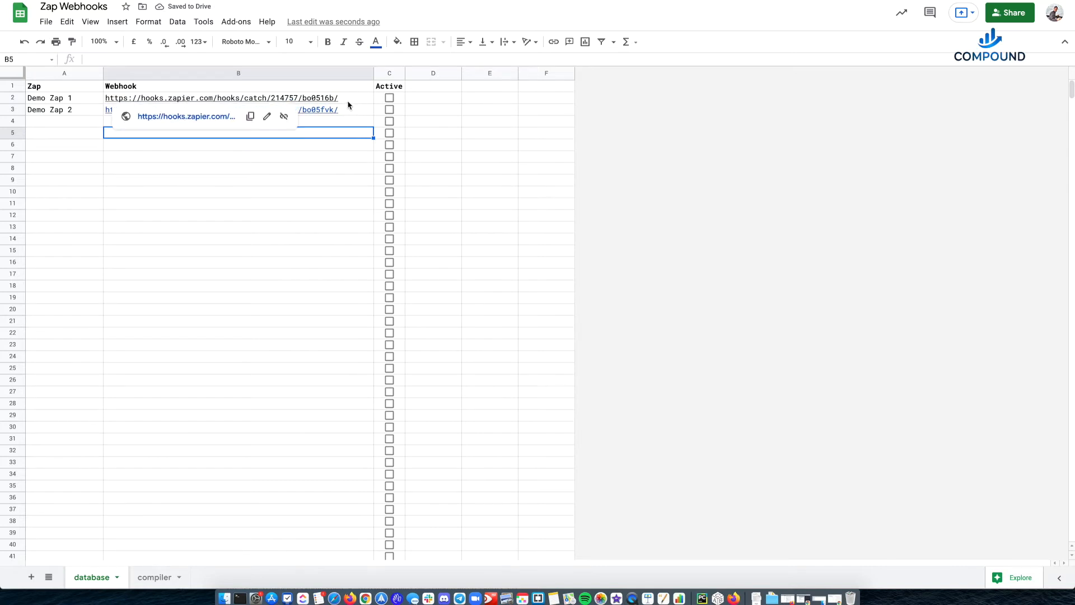
pyautogui.click(341, 100)
pyautogui.click(390, 99)
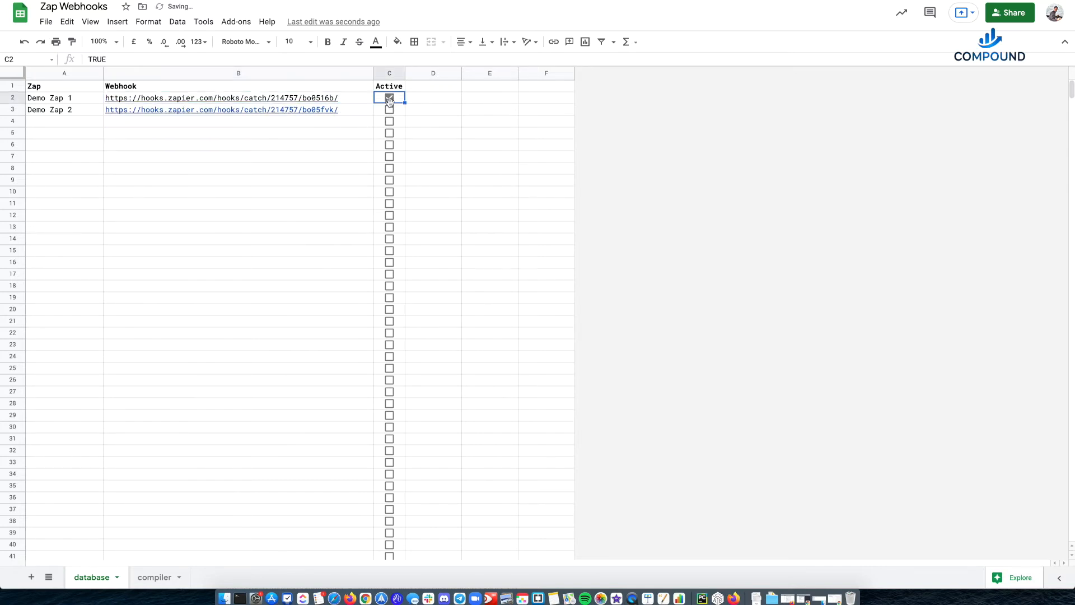
pyautogui.click(389, 110)
# - Begin a formula in cell D2 of the compiler sheet with =IFNA(JOIN(C2, using the delimiter cell as separator
pyautogui.click(149, 576)
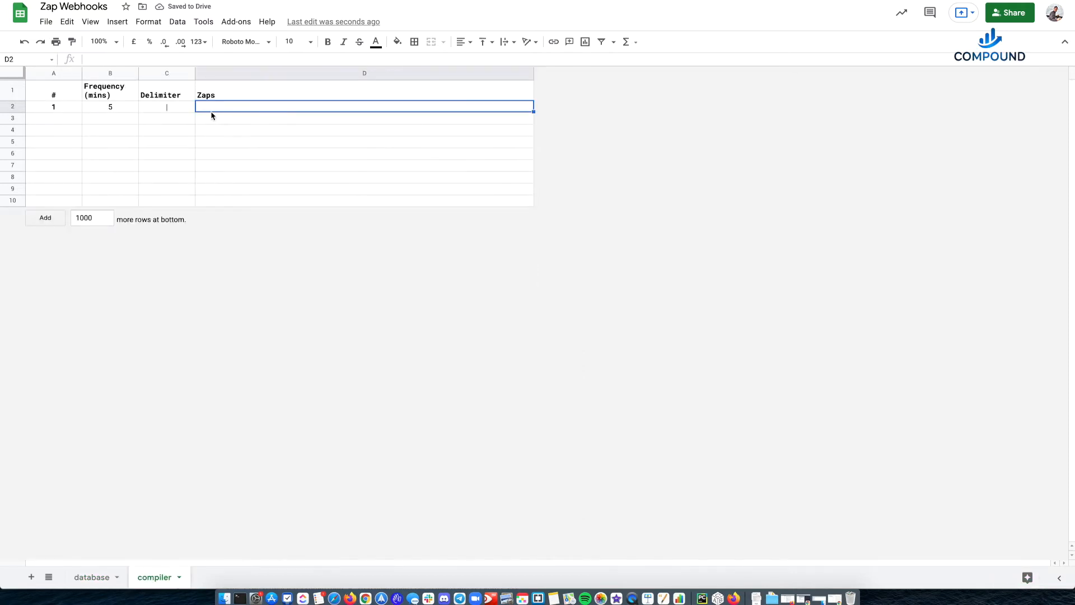
pyautogui.write('=I')
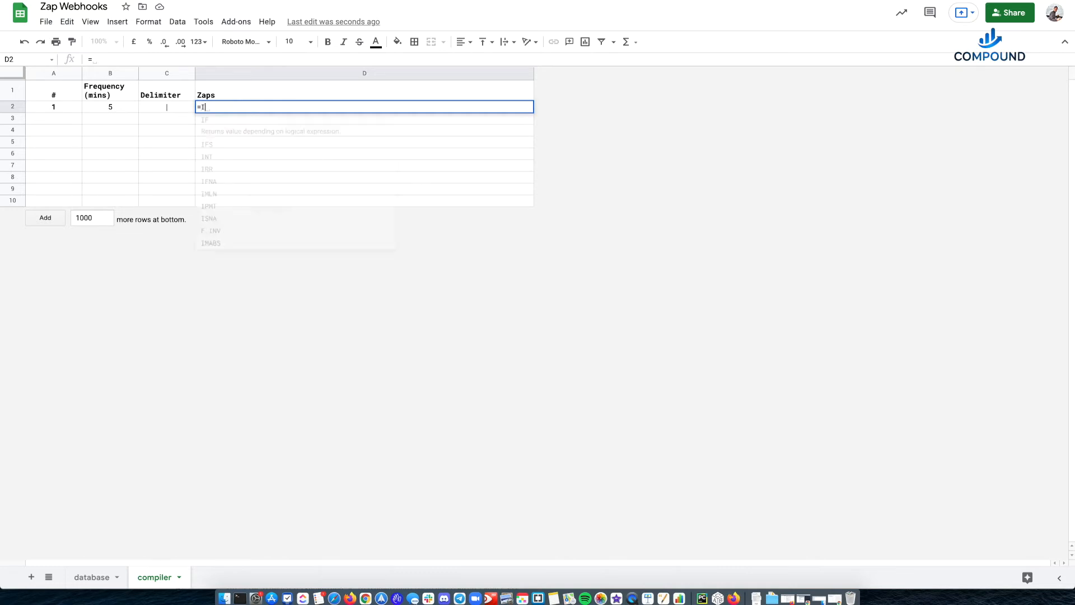
pyautogui.write('FNA(')
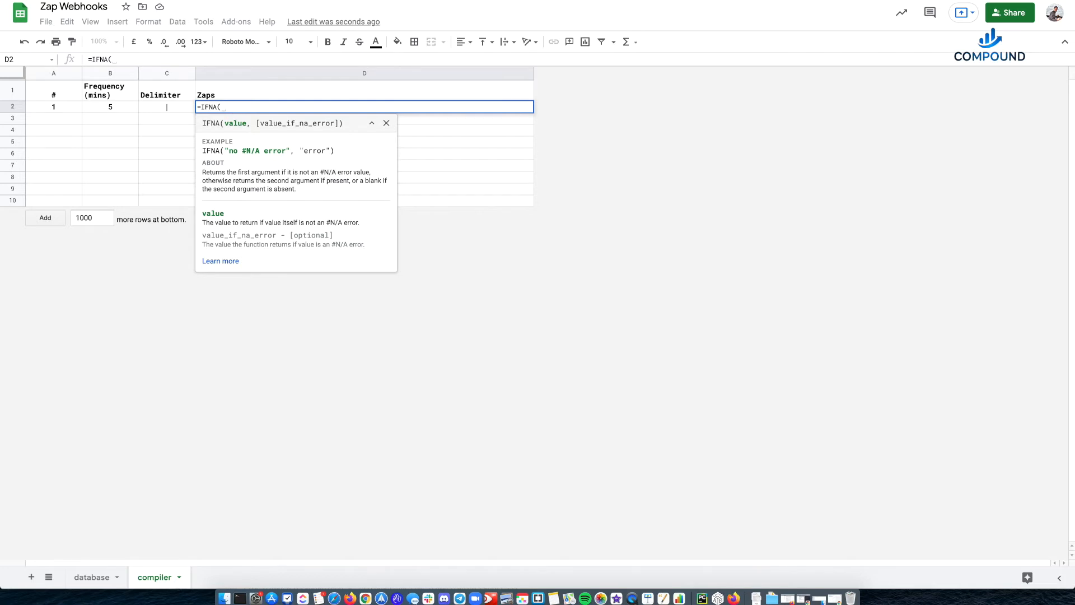
pyautogui.write('JOIN(')
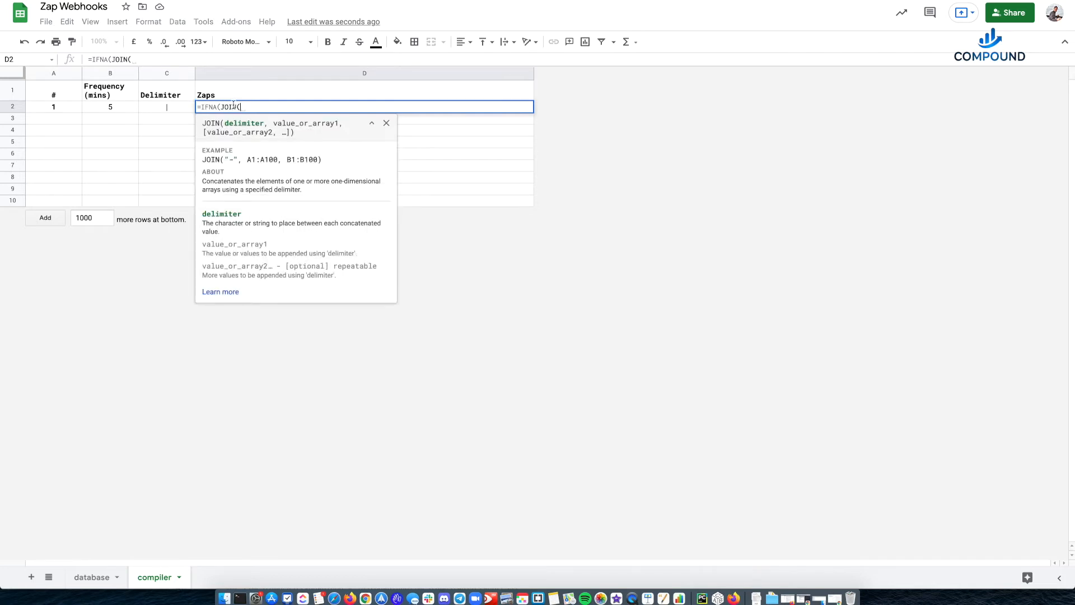
pyautogui.click(179, 109)
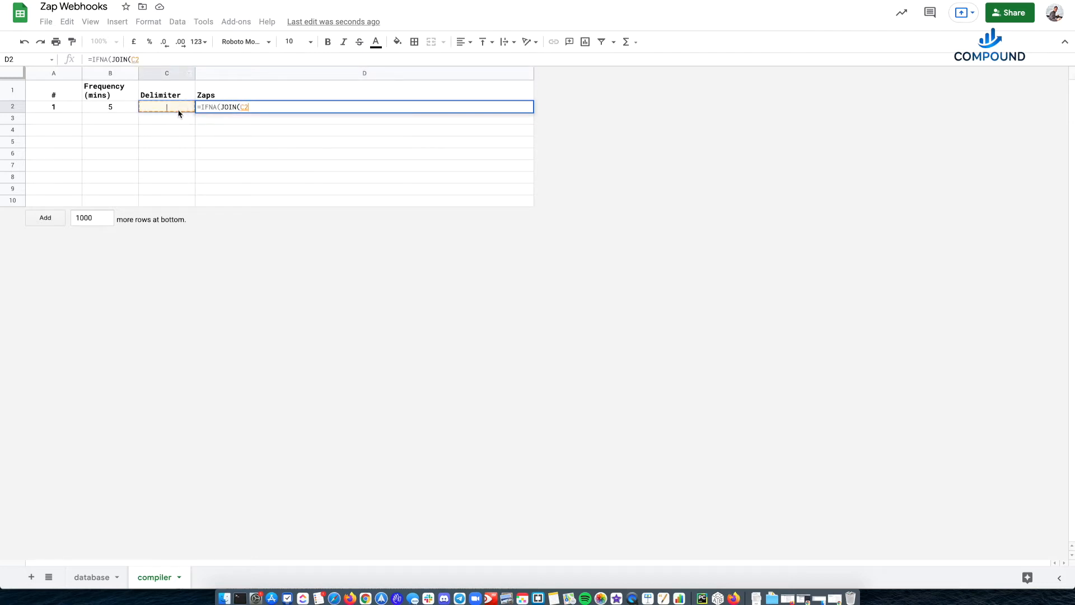
pyautogui.write(',')
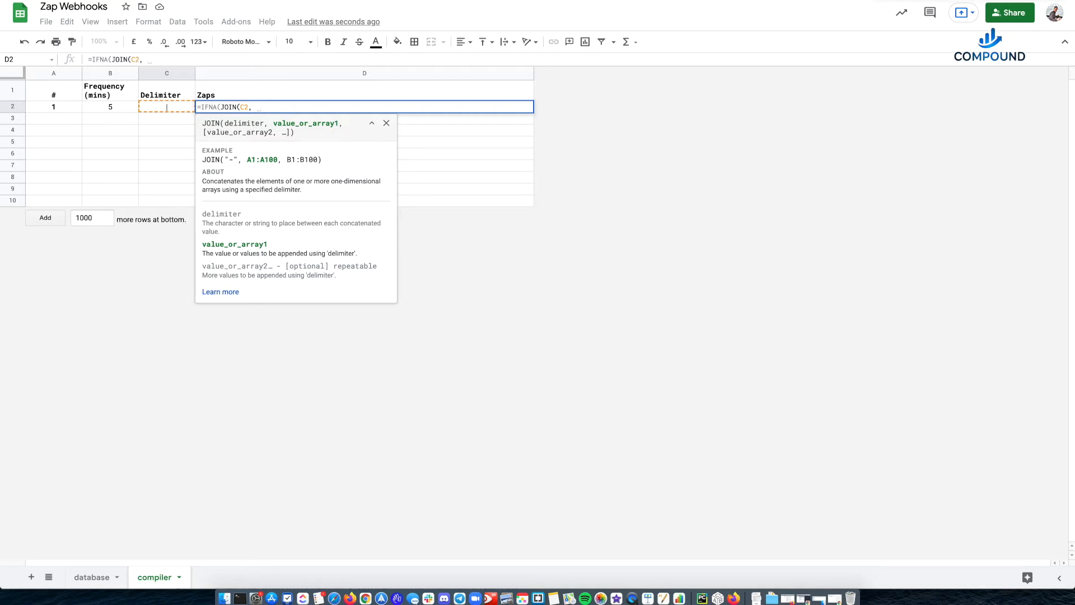
# - Add a FILTER function as the JOIN values, with the database sheet's Webhook column B:B as its range
pyautogui.write('FILTER(')
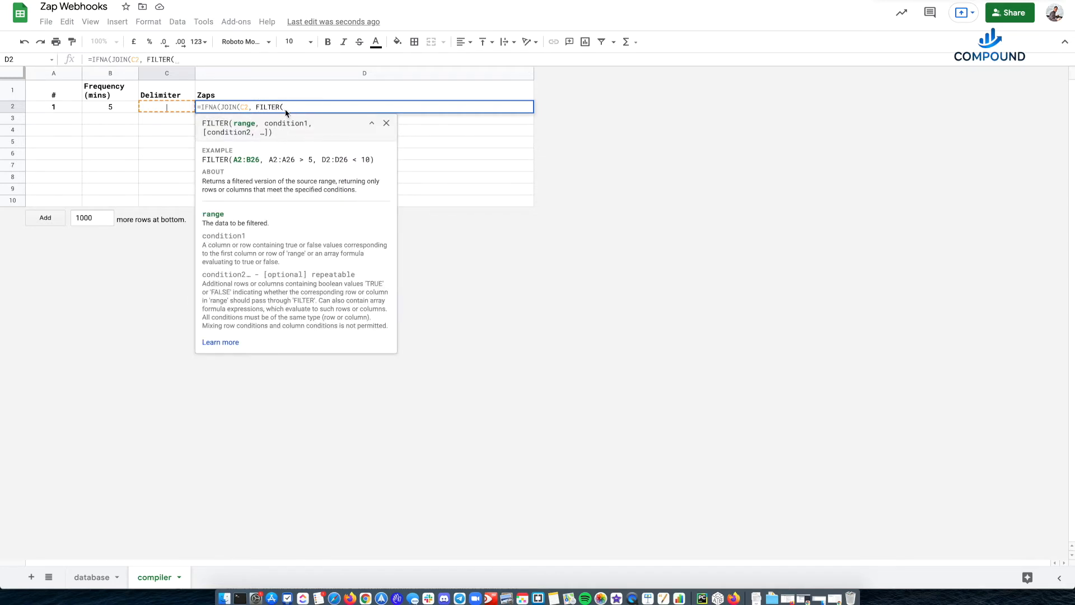
pyautogui.click(92, 577)
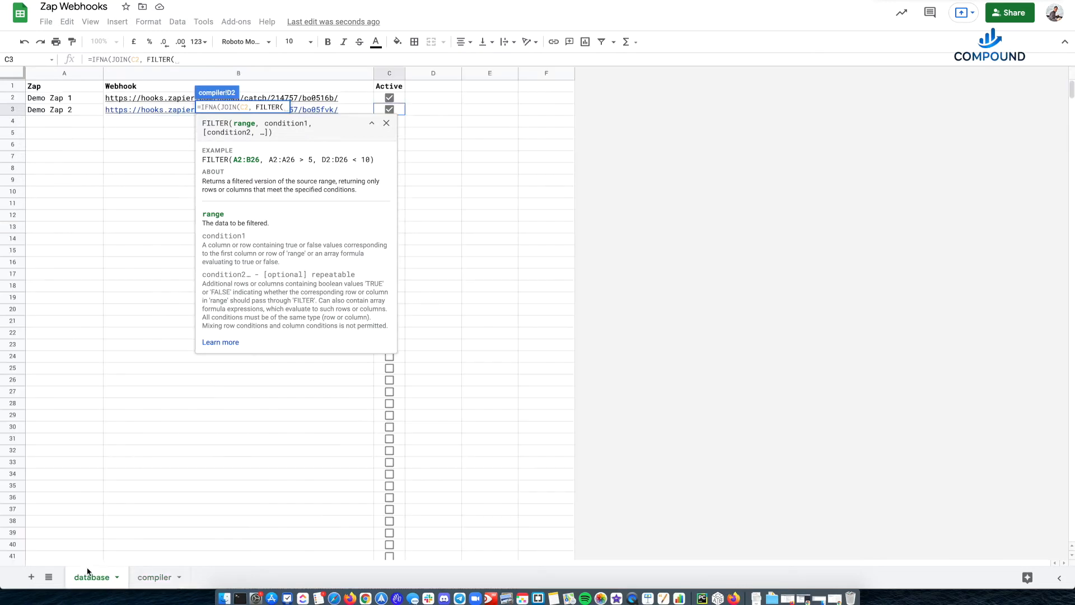
pyautogui.click(176, 77)
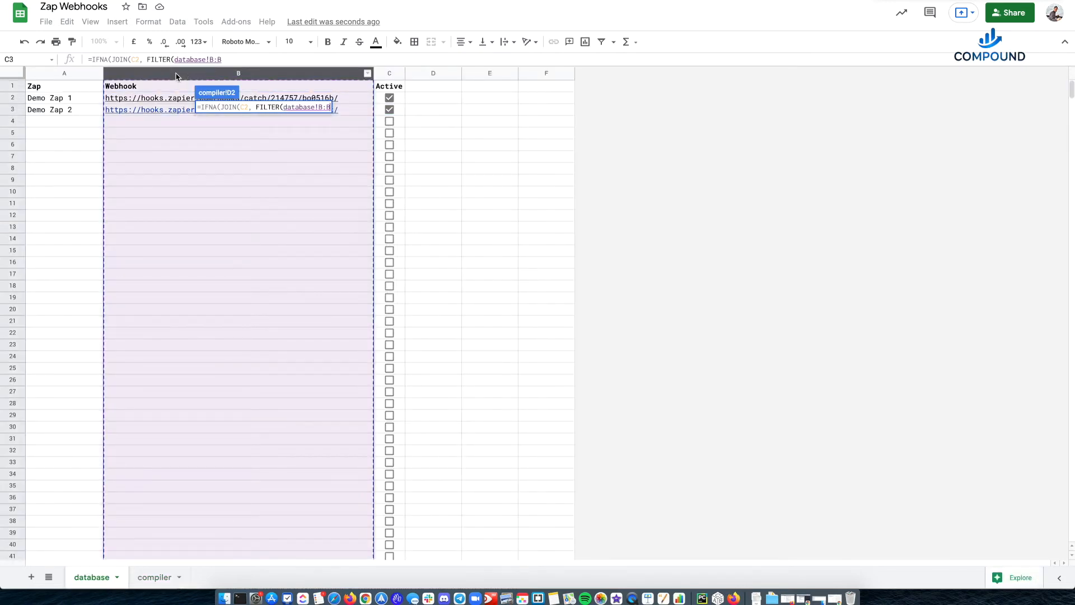
pyautogui.write(',')
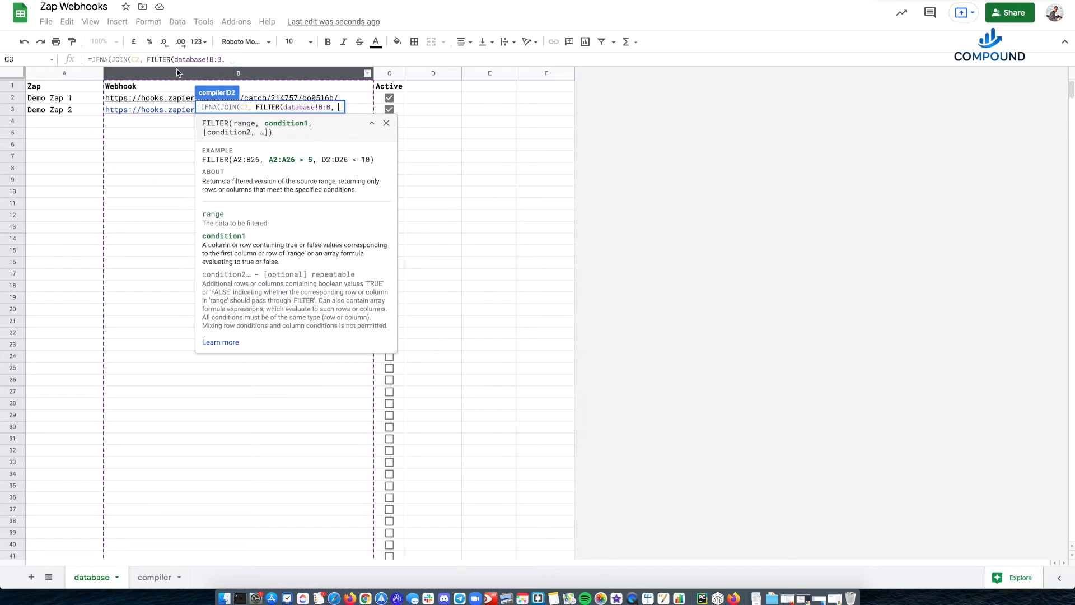
# - Add the first filter condition database!B:B<>"" so that empty webhook cells are excluded
pyautogui.click(173, 75)
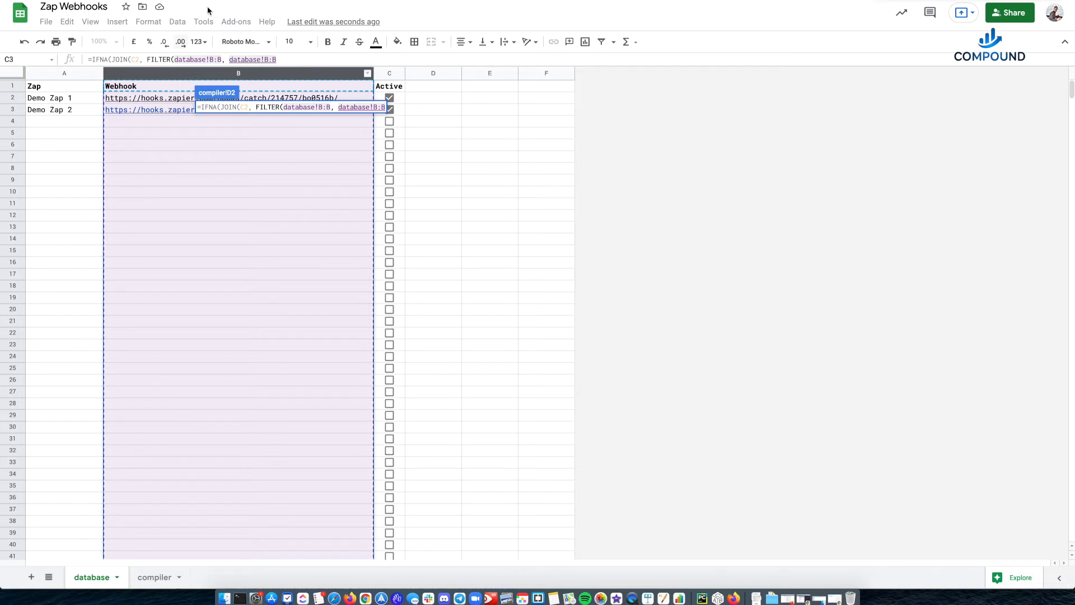
pyautogui.click(307, 59)
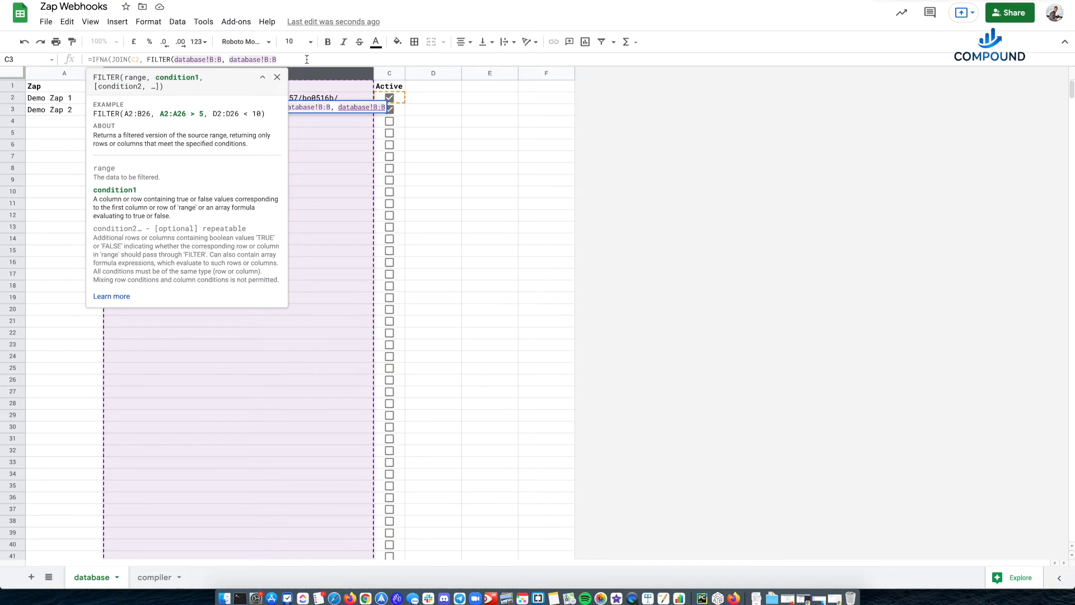
pyautogui.write('<>')
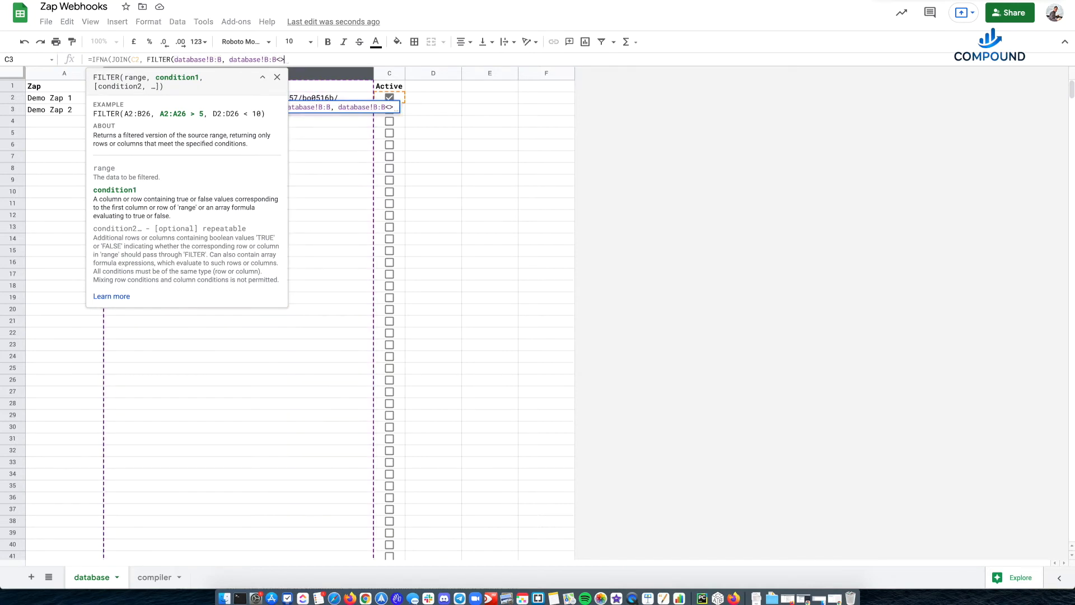
pyautogui.write('""')
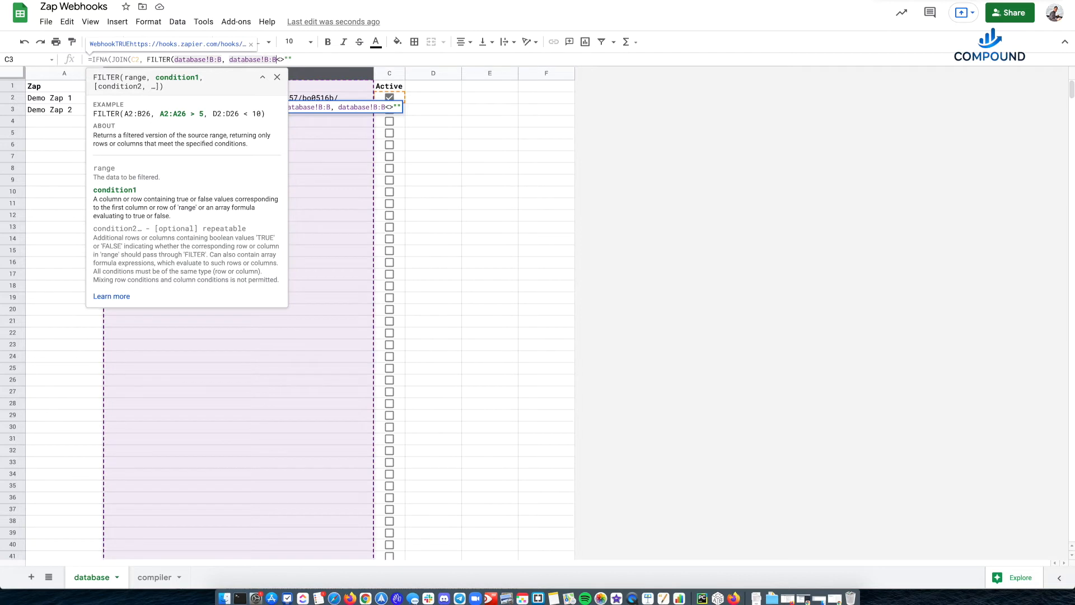
pyautogui.click(276, 59)
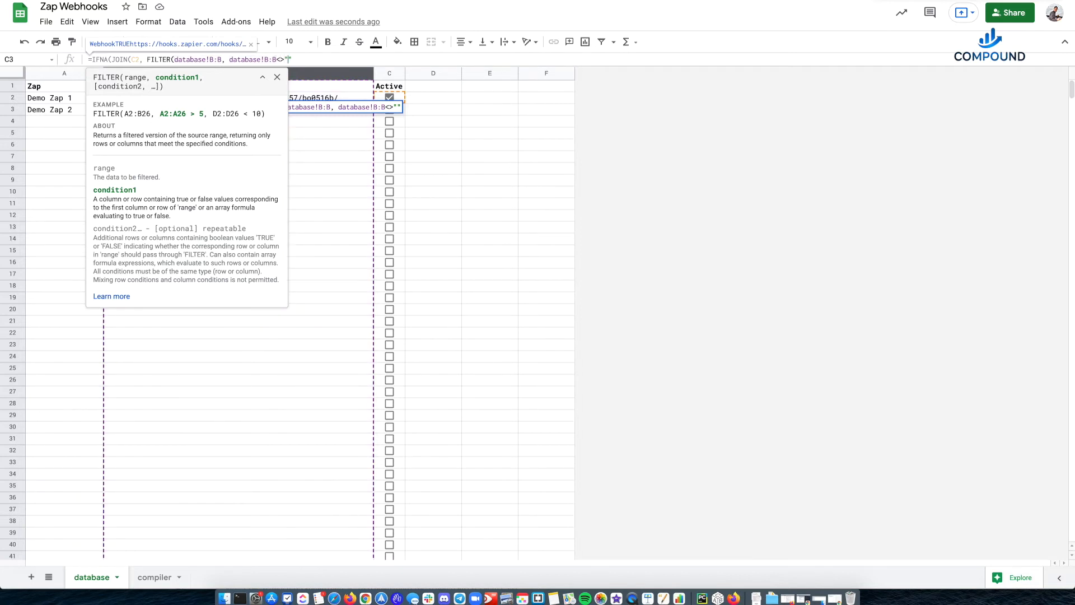
pyautogui.write('<>"",')
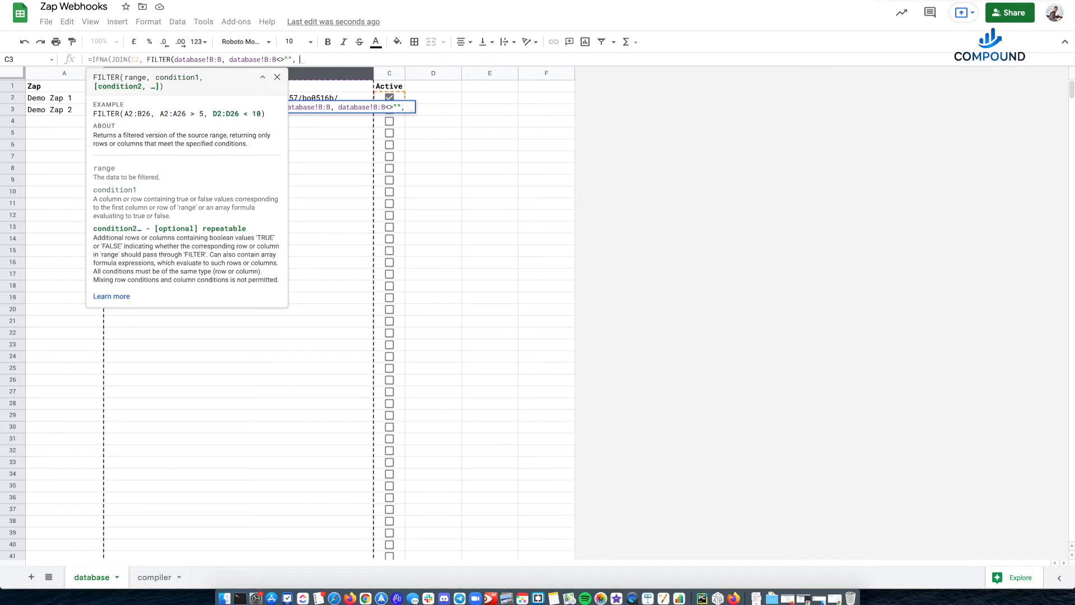
# - Add the second filter condition database!C:C=true, close the FILTER, JOIN and IFNA functions, and enter the formula
pyautogui.click(385, 77)
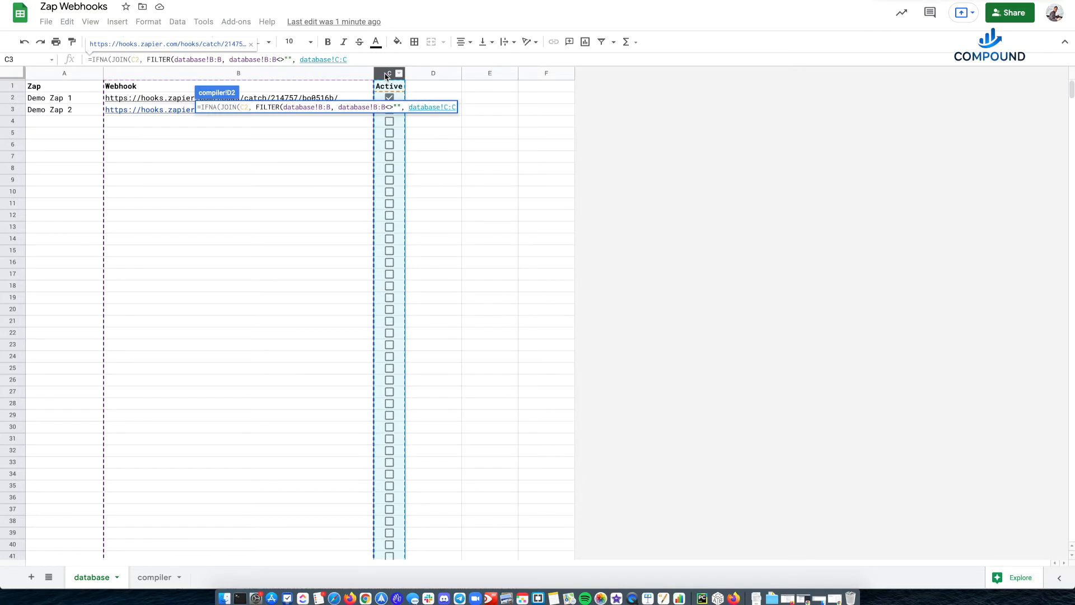
pyautogui.write('=true')
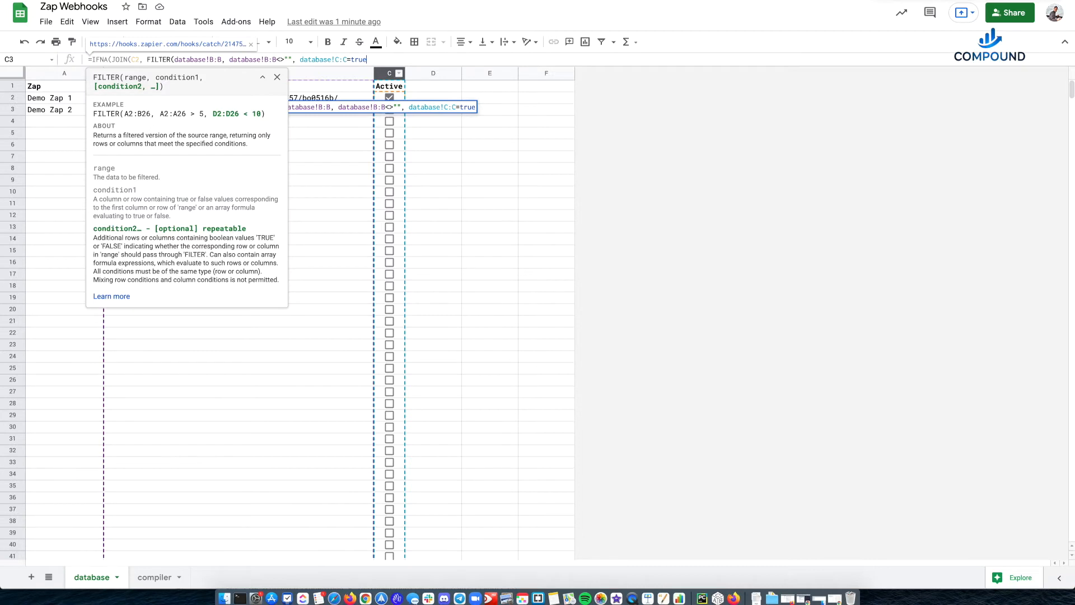
pyautogui.write(')')
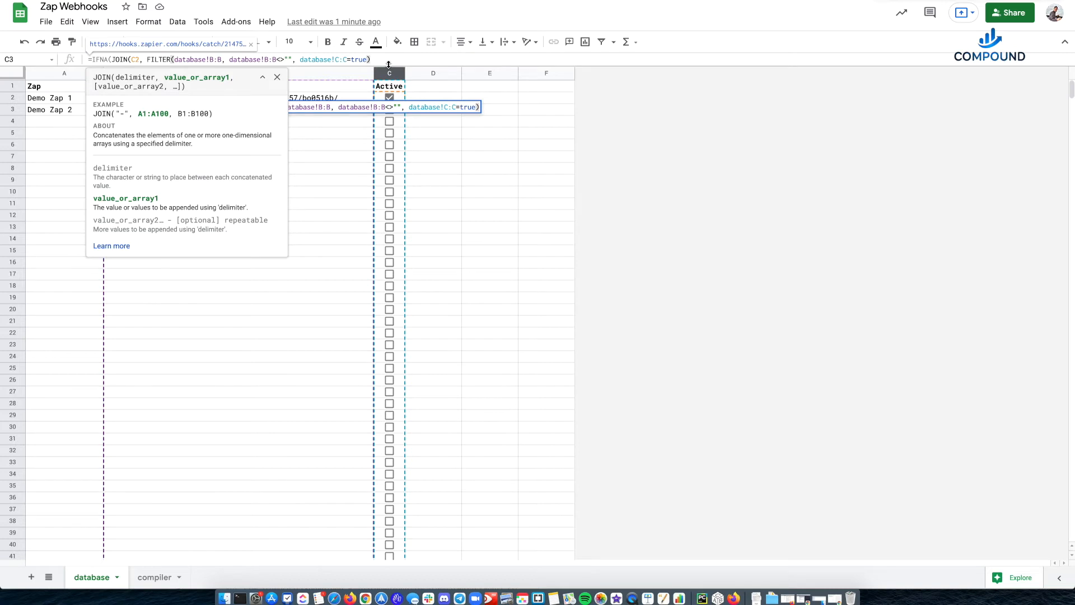
pyautogui.write(')')
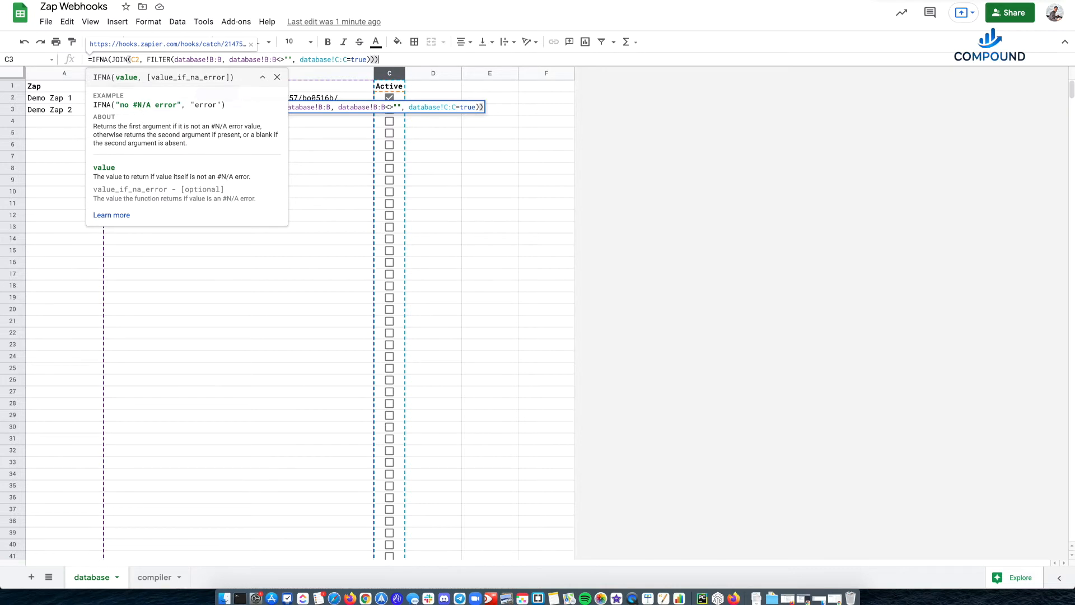
pyautogui.write(')')
pyautogui.press('Return')
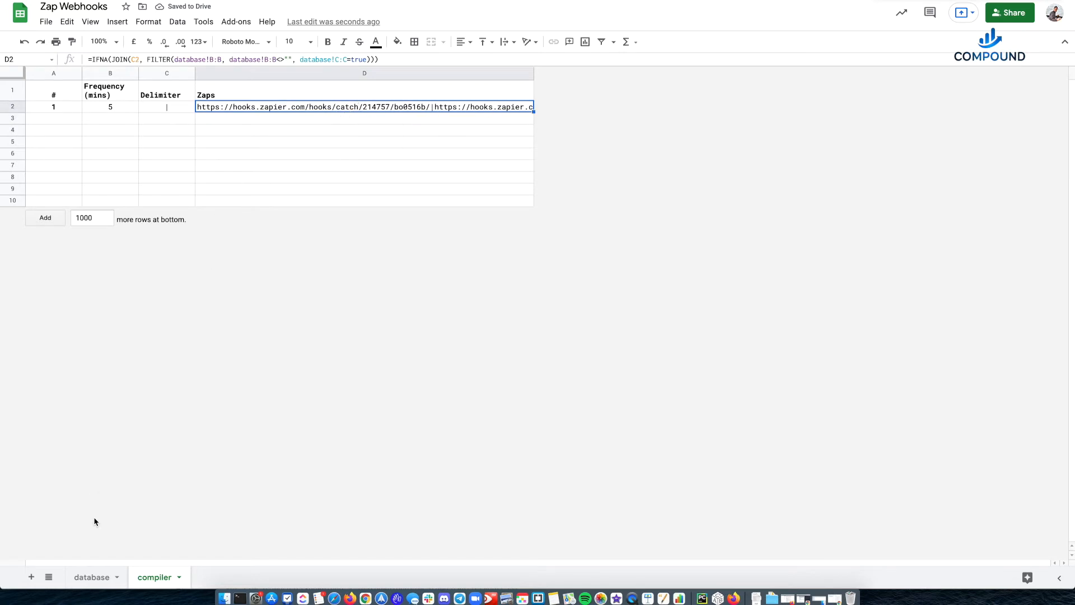
# - Clear the Active checkbox for Demo Zap 2 in the database sheet and check the Zaps cell in the compiler sheet
pyautogui.click(89, 577)
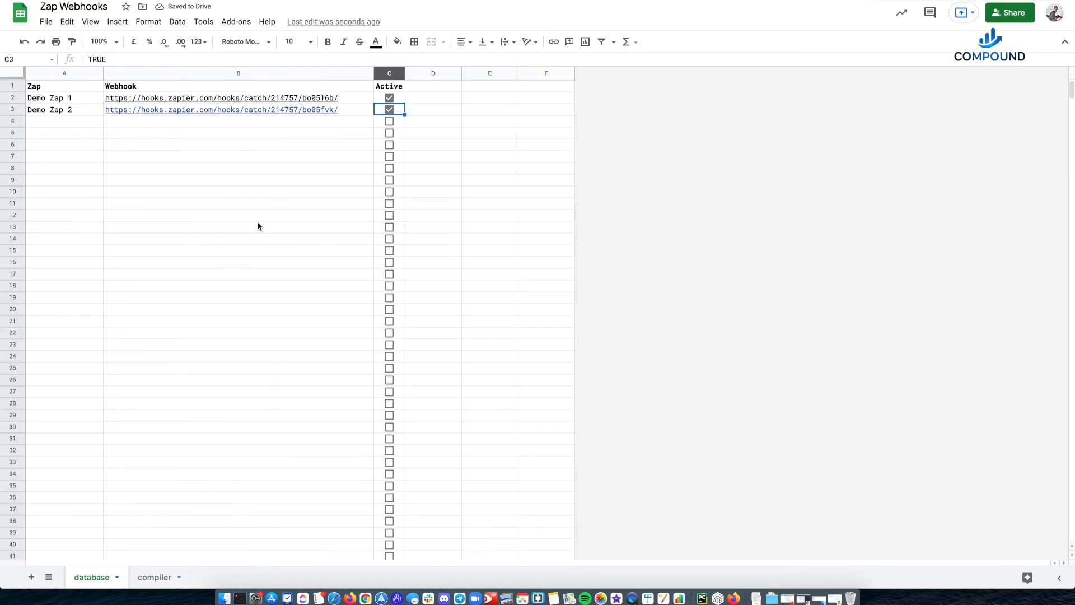
pyautogui.click(389, 110)
pyautogui.click(166, 574)
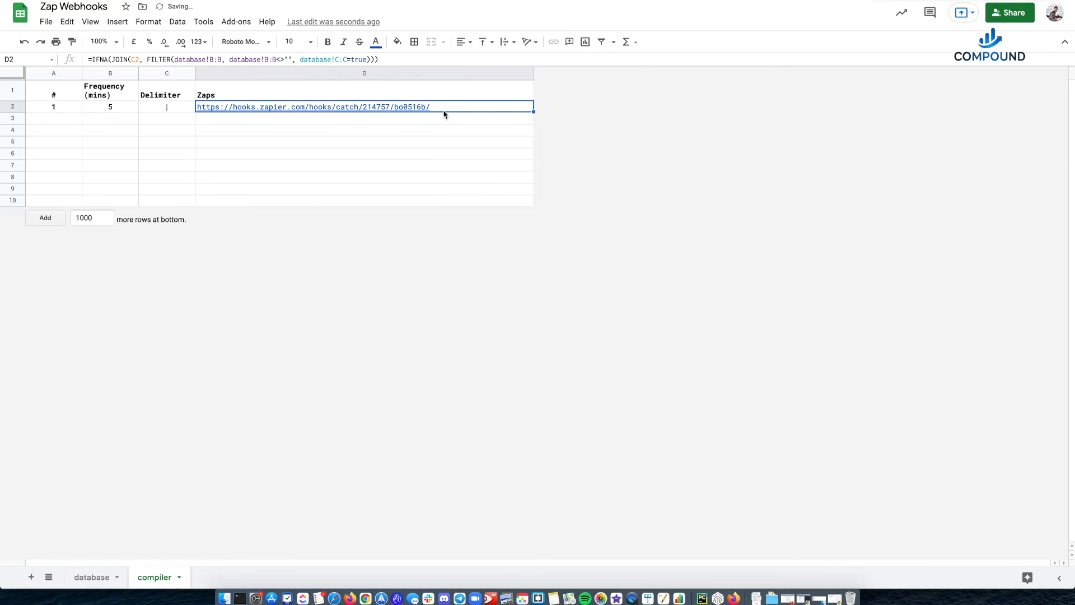
# - Clear Active for Demo Zap 1, tick it for Demo Zap 2, and check the compiler's Zaps cell
pyautogui.click(90, 577)
pyautogui.click(389, 99)
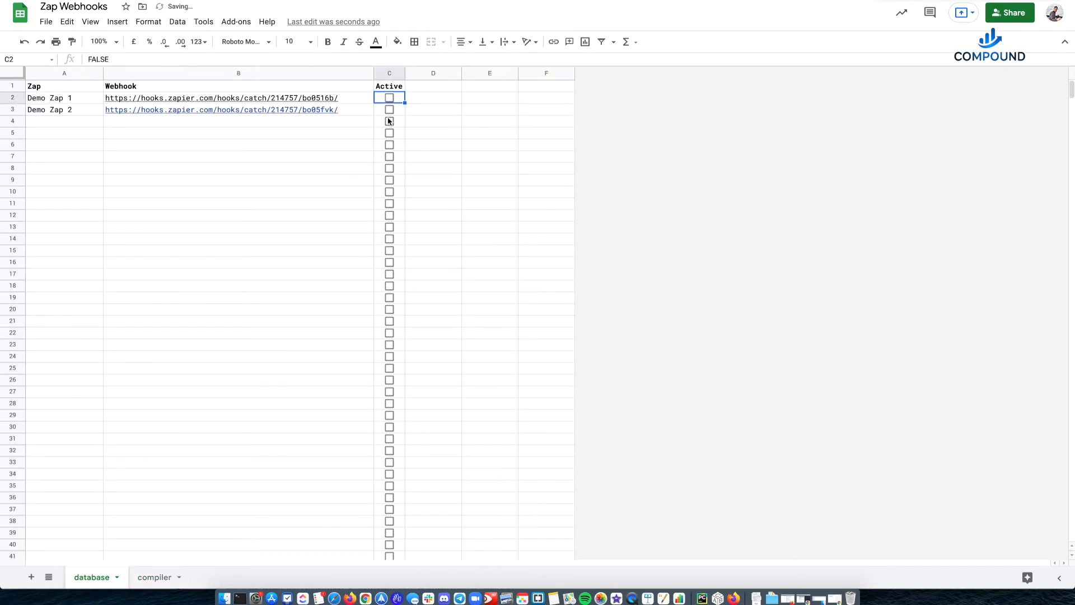
pyautogui.click(389, 111)
pyautogui.click(147, 578)
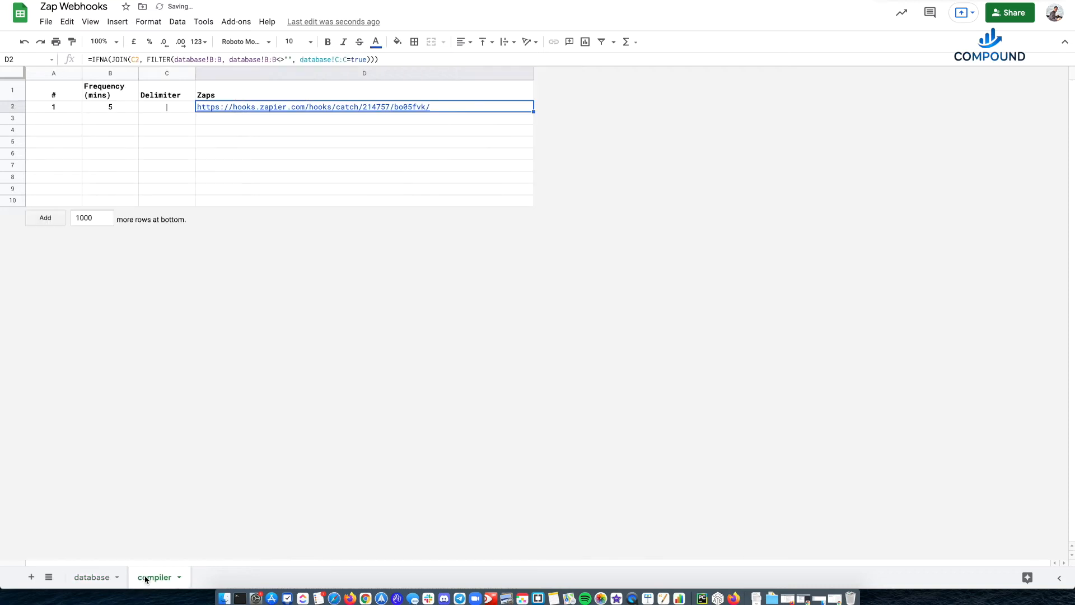
# - Tick the Active checkbox for Demo Zap 1 again and return to the compiler sheet to check the joined webhooks
pyautogui.click(105, 578)
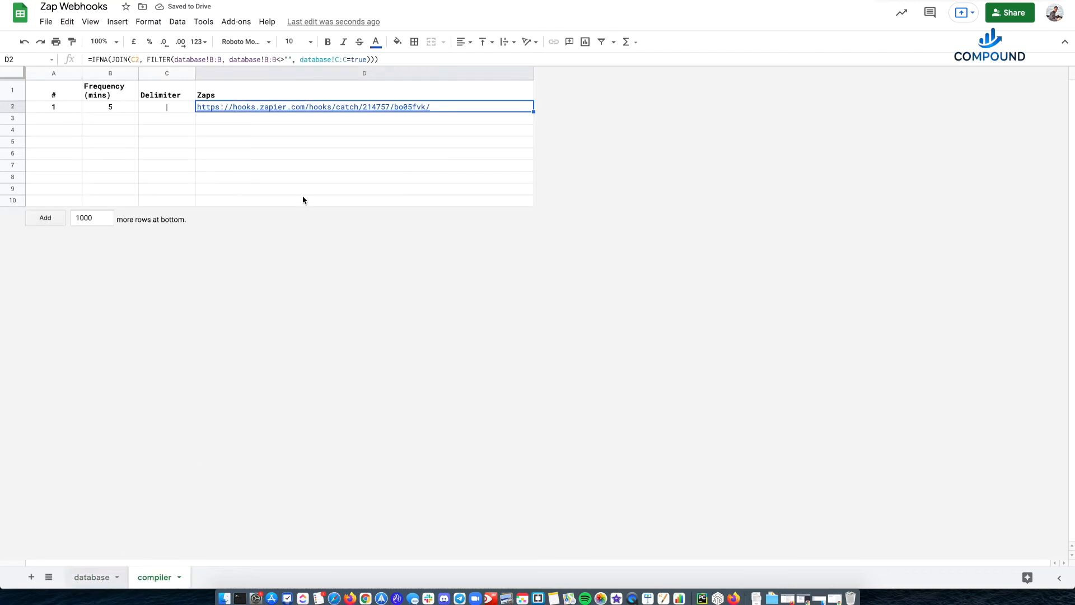
pyautogui.click(389, 100)
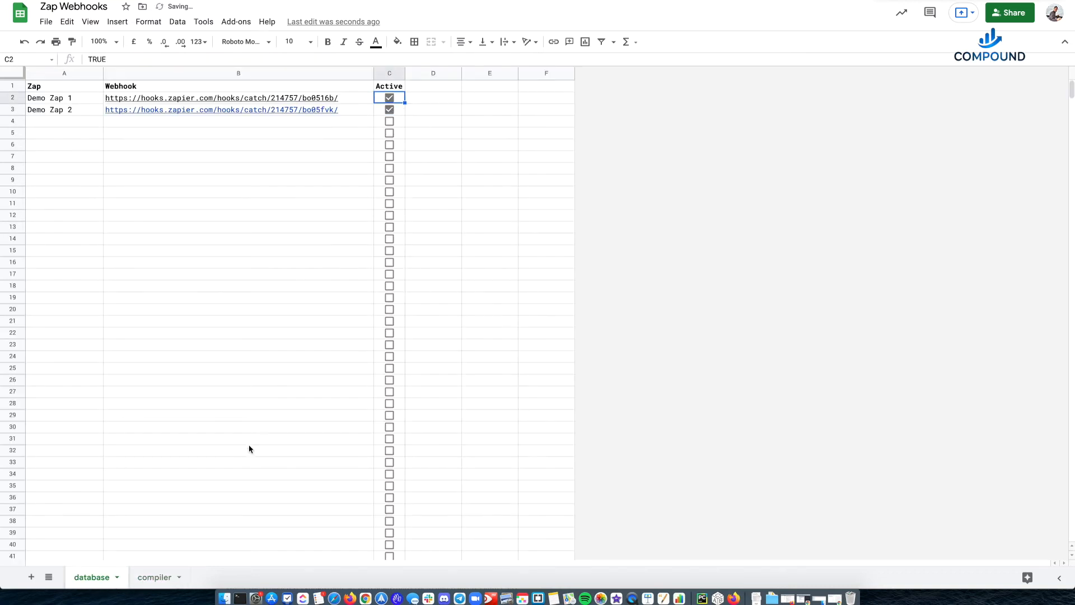
pyautogui.click(154, 577)
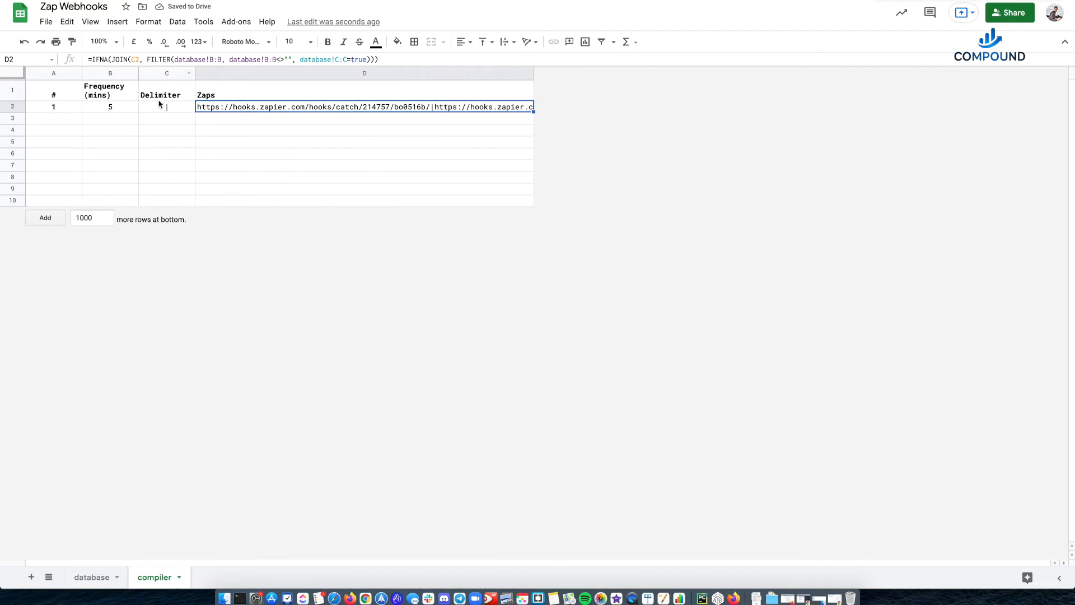
pyautogui.click(14, 77)
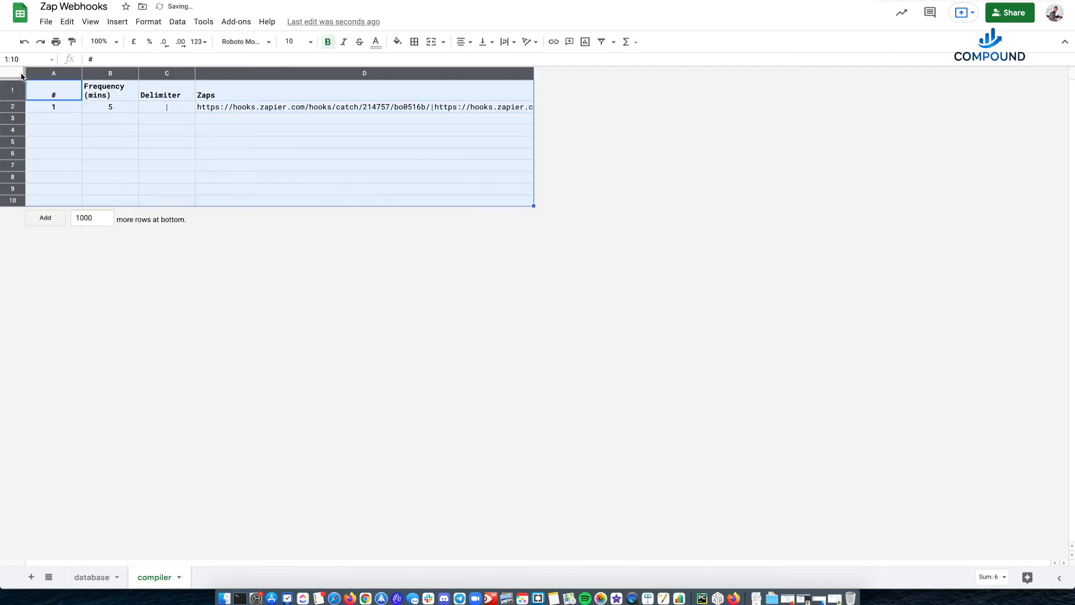
pyautogui.click(368, 133)
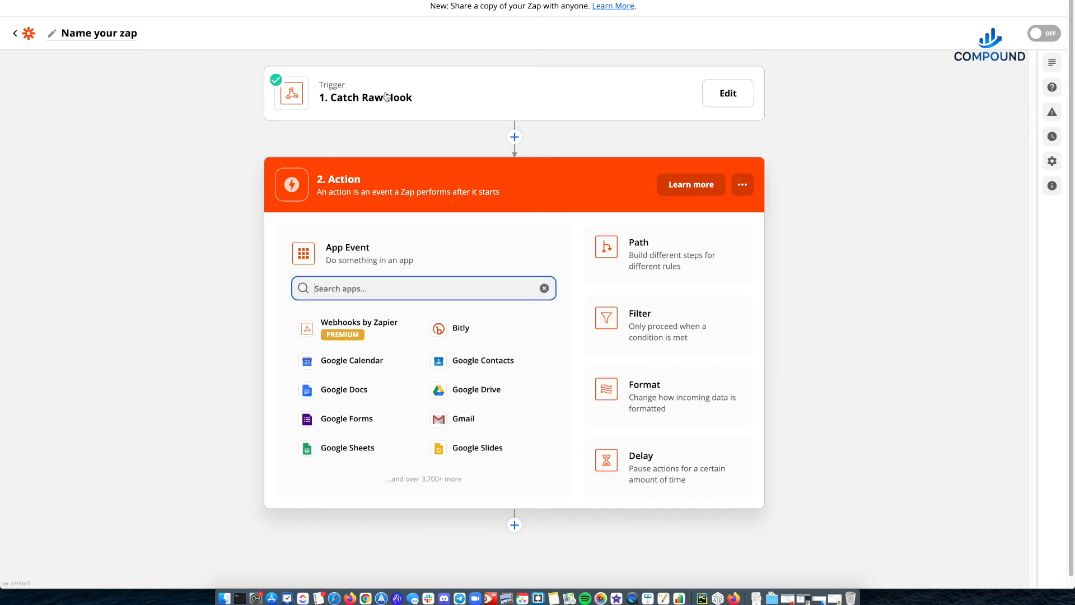
# - Switch to the Zapier editor and add a Google Sheets action with the Lookup Spreadsheet Row event
pyautogui.click(347, 448)
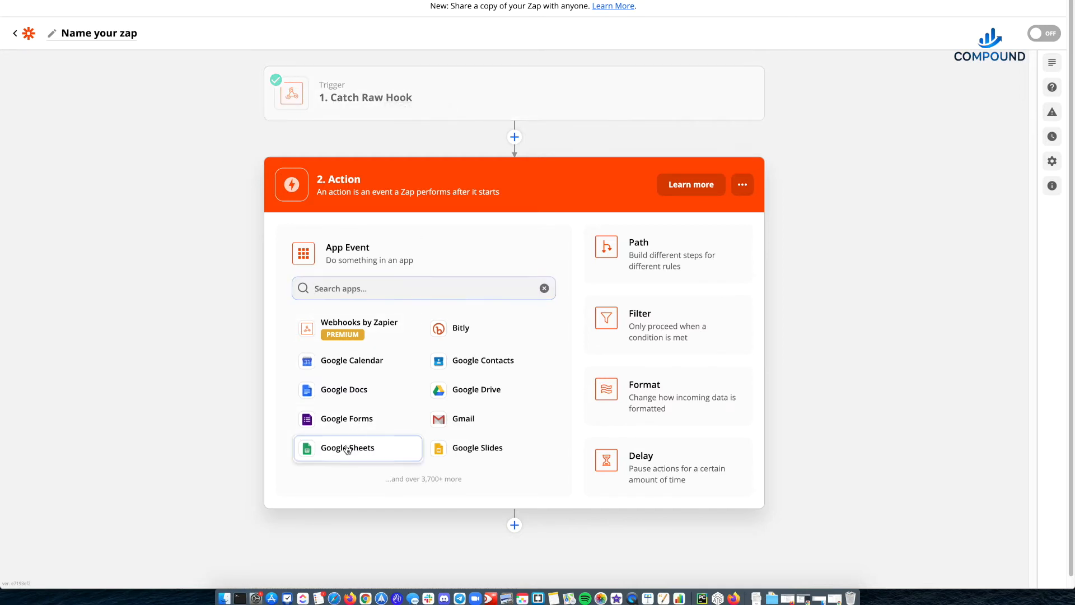
pyautogui.click(347, 448)
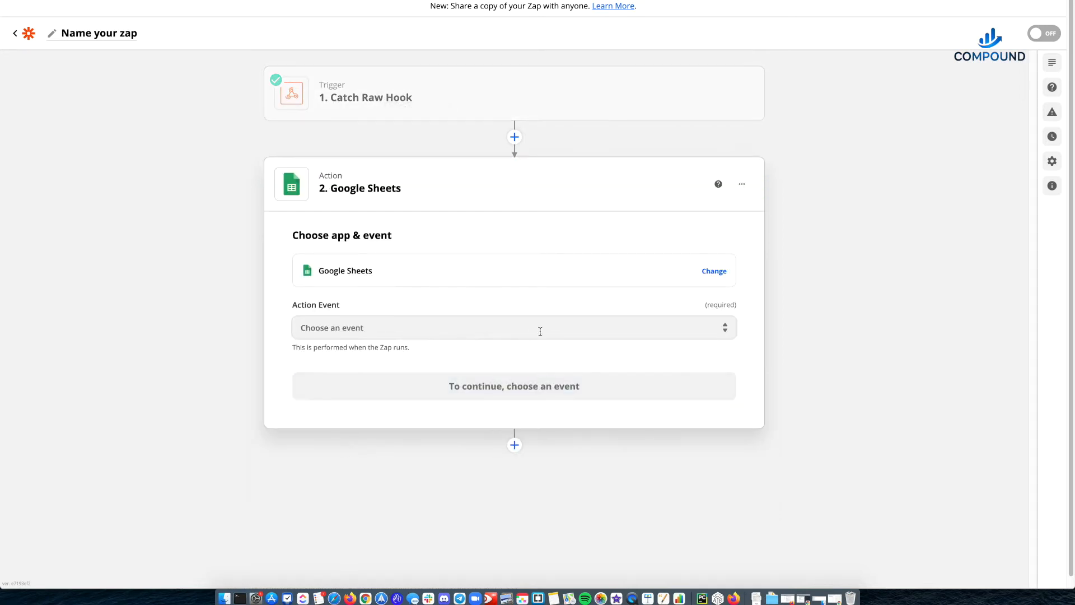
pyautogui.click(540, 332)
pyautogui.scroll(-5, 336, 482)
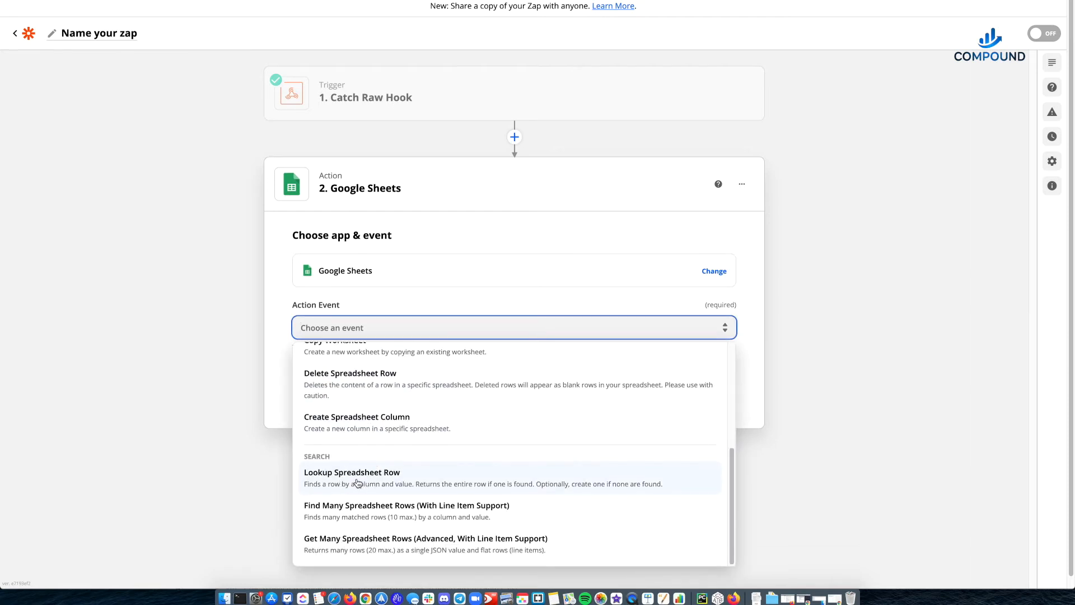
pyautogui.click(358, 482)
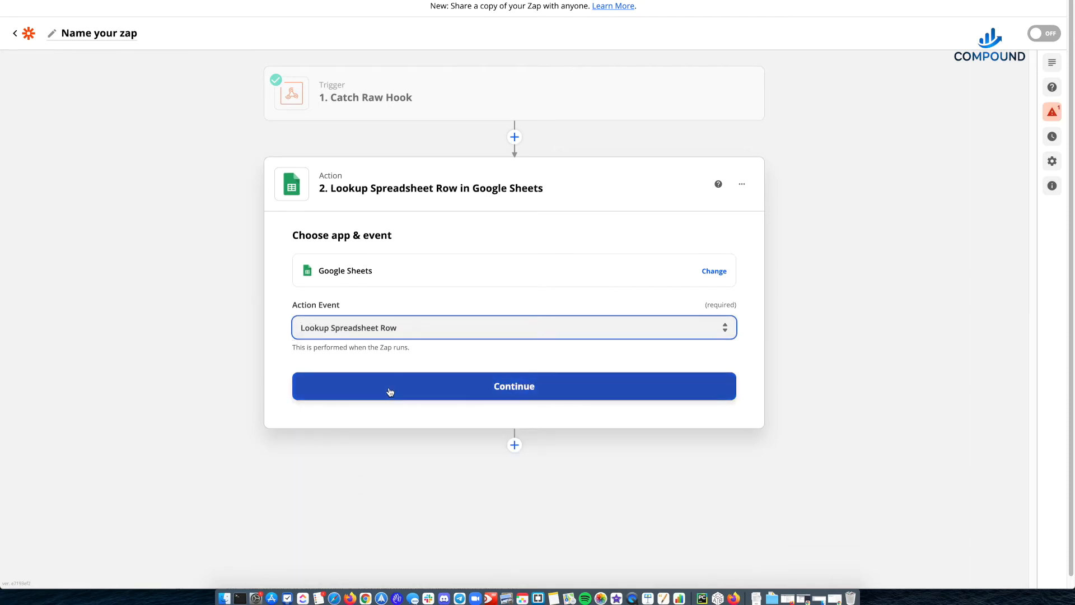
pyautogui.click(391, 392)
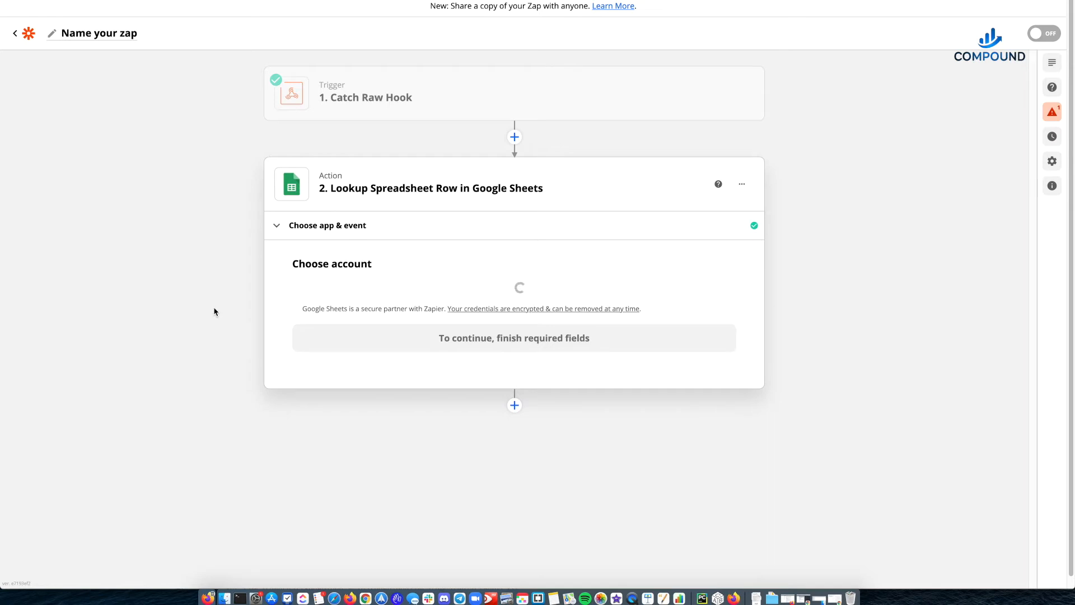
# - Choose the connected Google Sheets account for the lookup action and continue to its setup
pyautogui.click(362, 312)
pyautogui.click(329, 362)
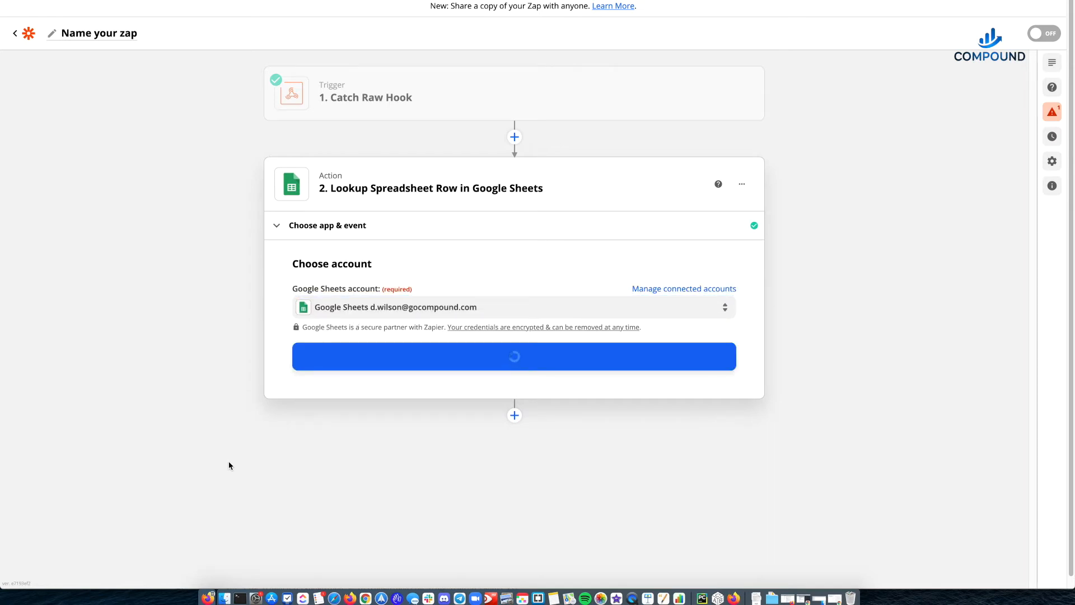
pyautogui.click(401, 356)
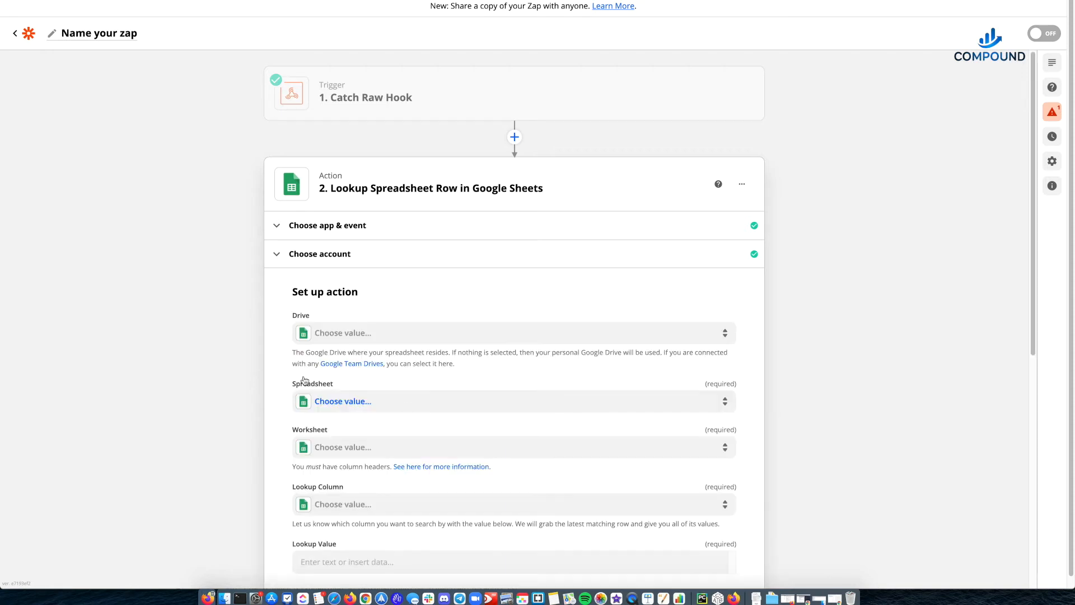
# - Set the lookup action's spreadsheet to Zap Webhooks and its worksheet to compiler
pyautogui.click(340, 401)
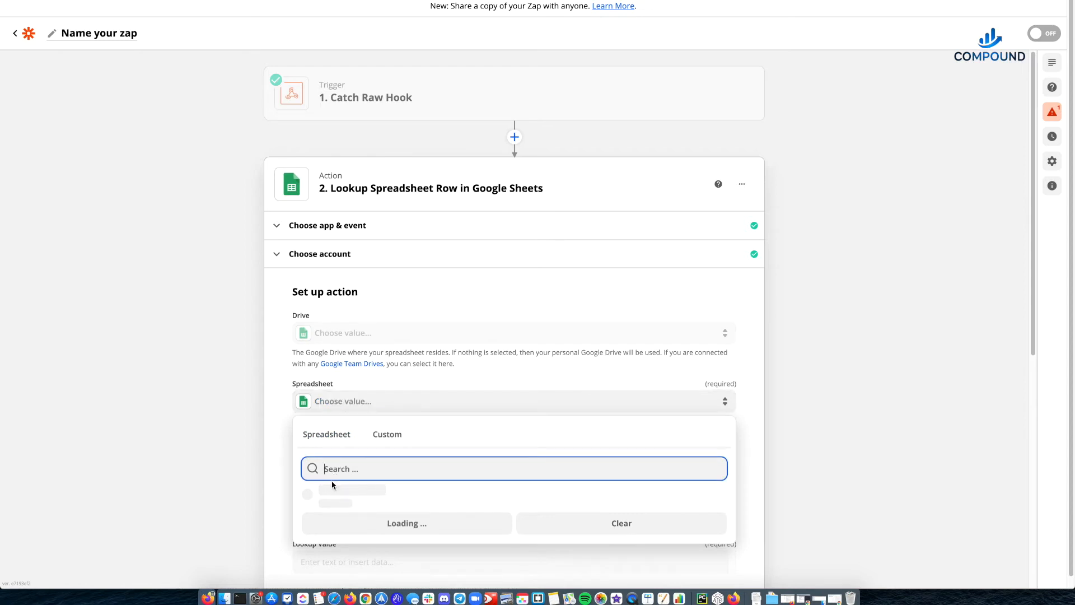
pyautogui.click(333, 493)
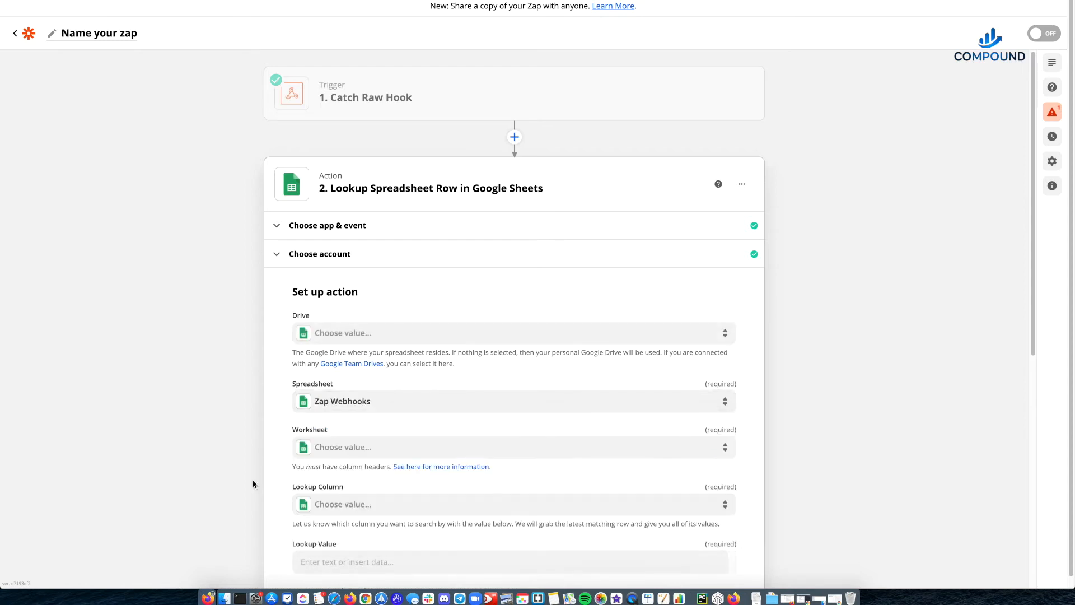
pyautogui.click(343, 452)
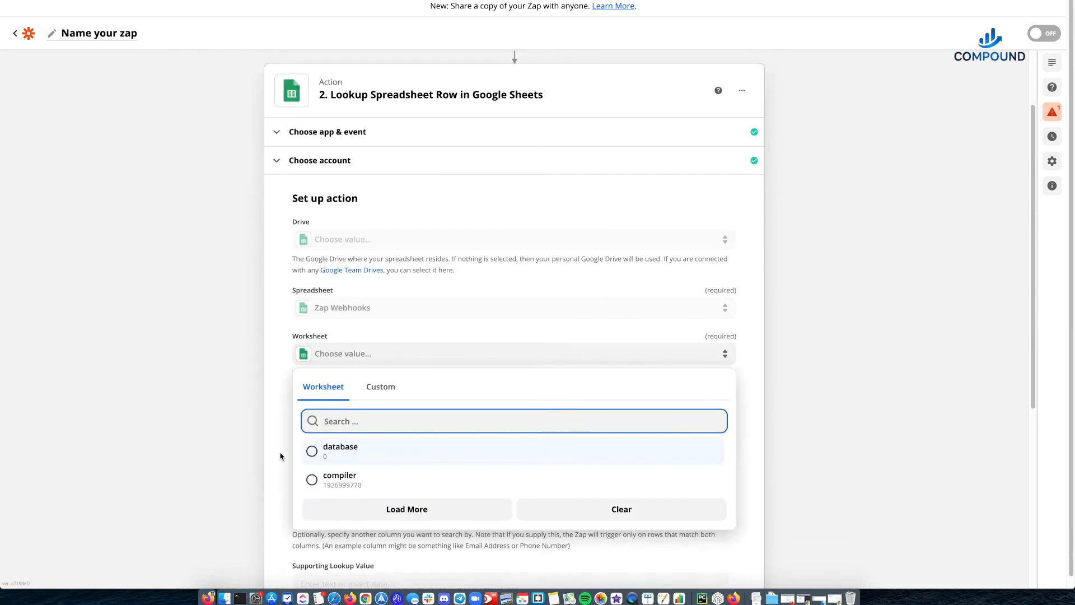
pyautogui.click(325, 457)
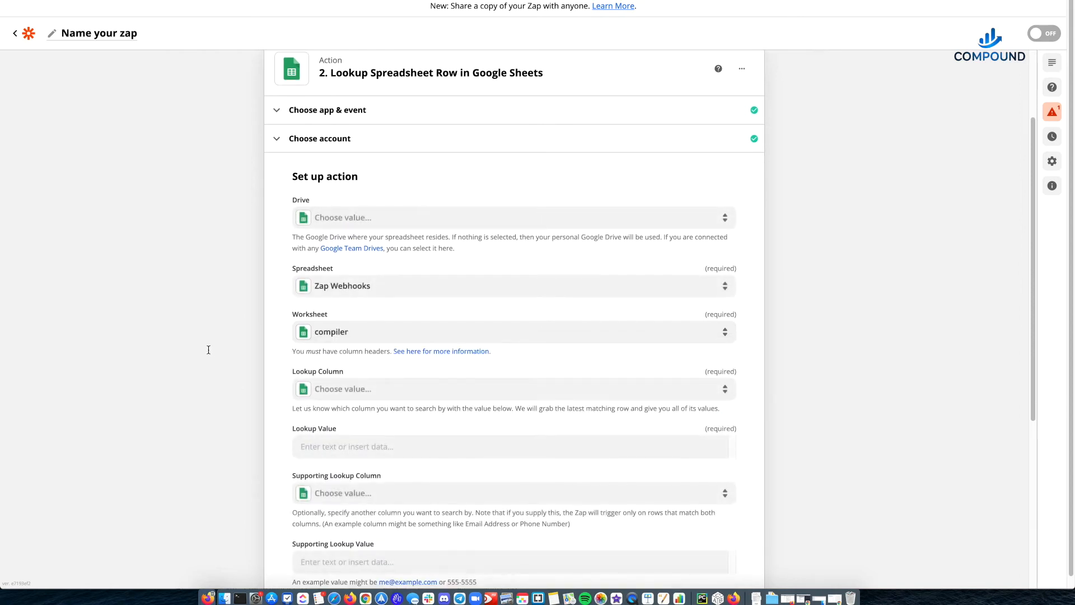
# - Set the Lookup Column to # and the Lookup Value to 1, checking against row 2 of the compiler sheet
pyautogui.click(351, 396)
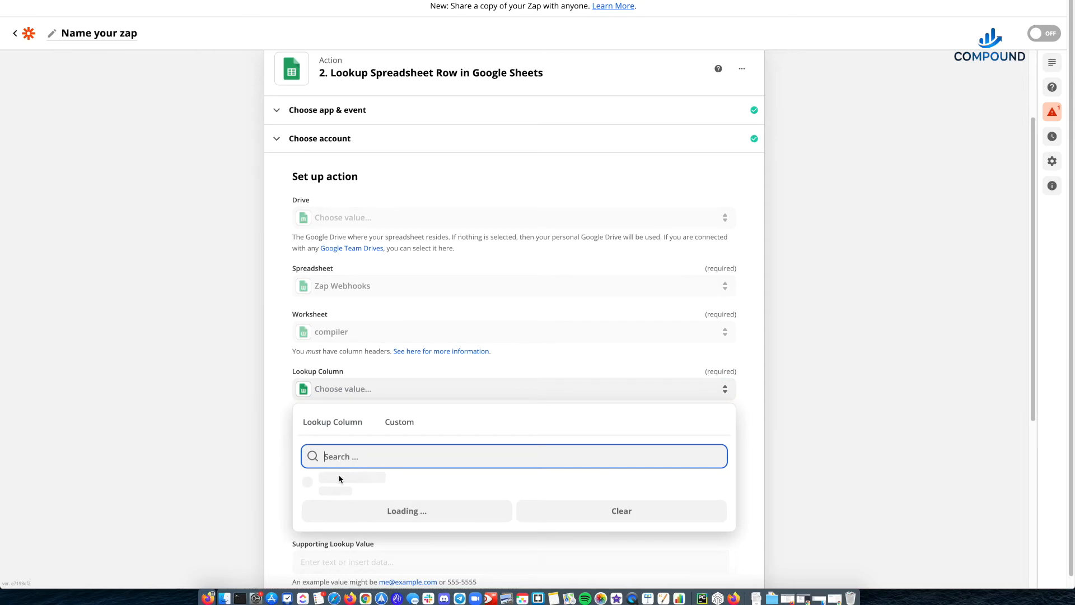
pyautogui.click(318, 483)
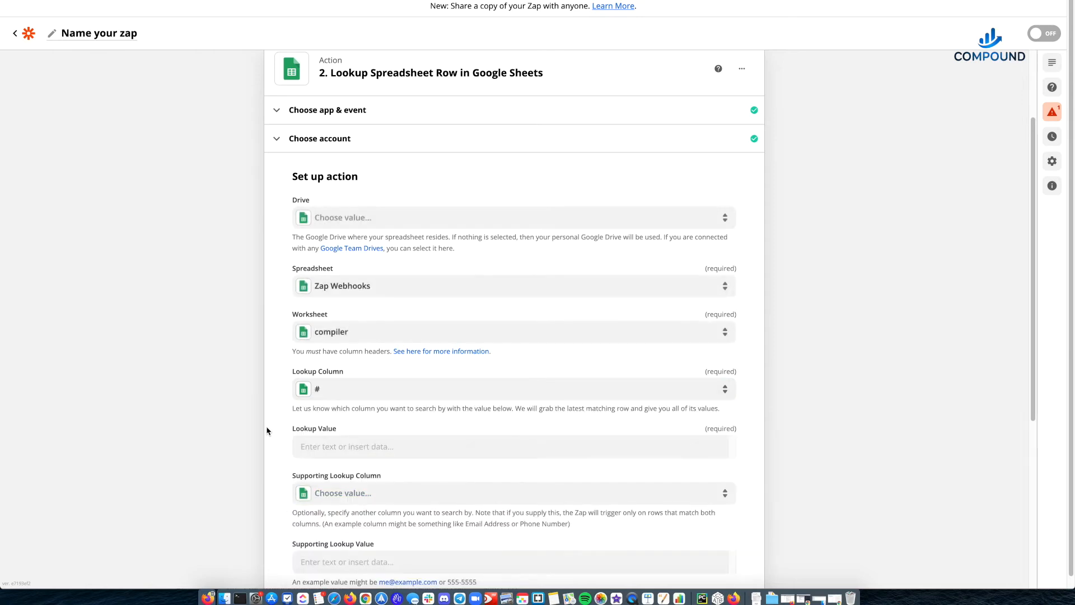
pyautogui.scroll(-4, 267, 430)
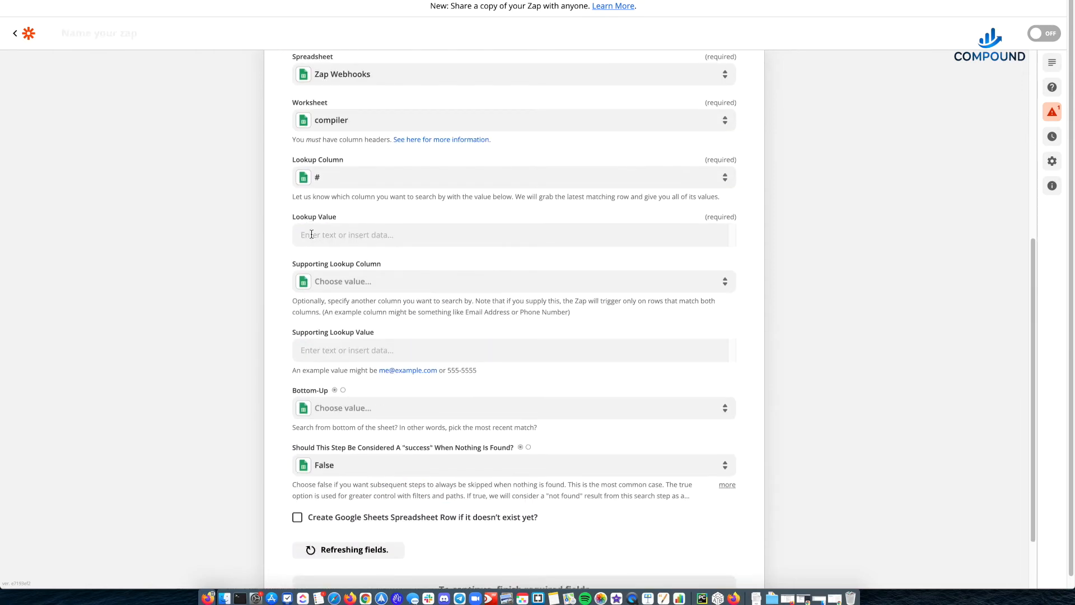
pyautogui.click(311, 234)
pyautogui.write('1')
pyautogui.click(267, 221)
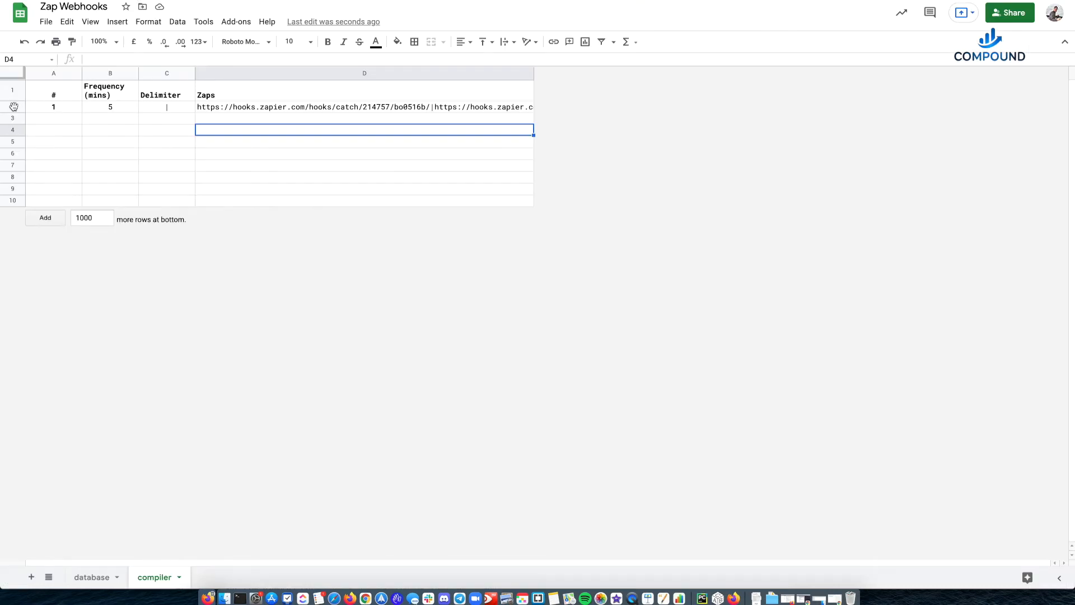
pyautogui.click(13, 106)
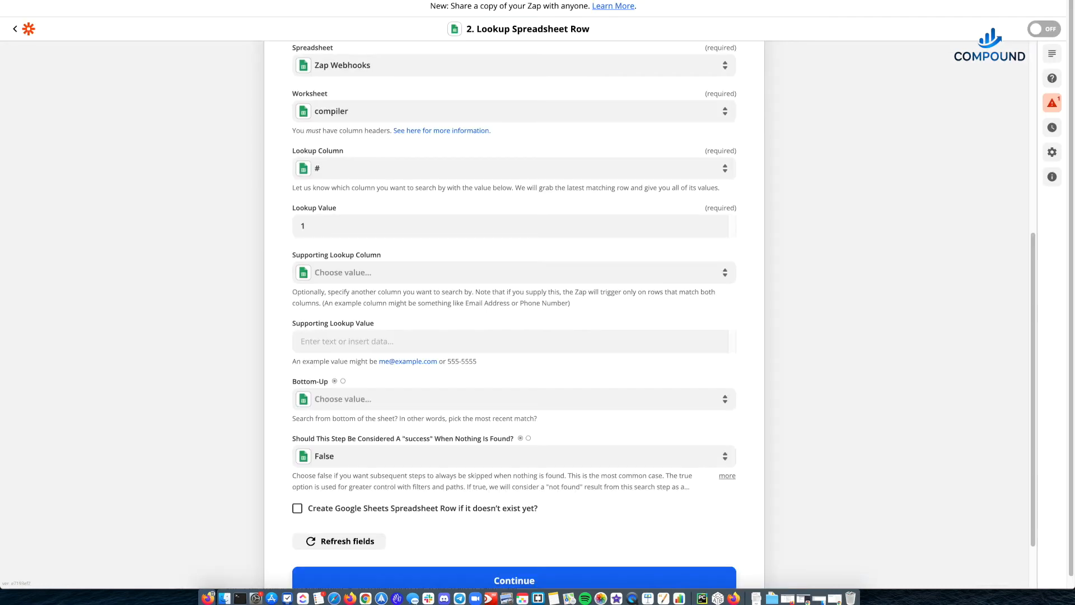
pyautogui.scroll(-2, 247, 379)
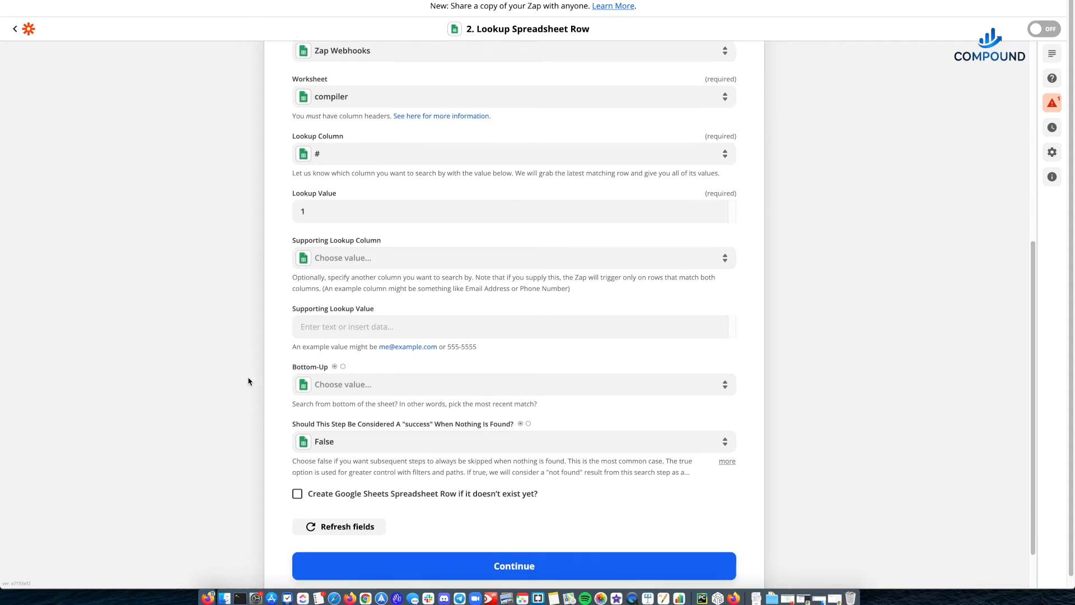
# - Finish the lookup action's setup and run its test for review
pyautogui.click(565, 524)
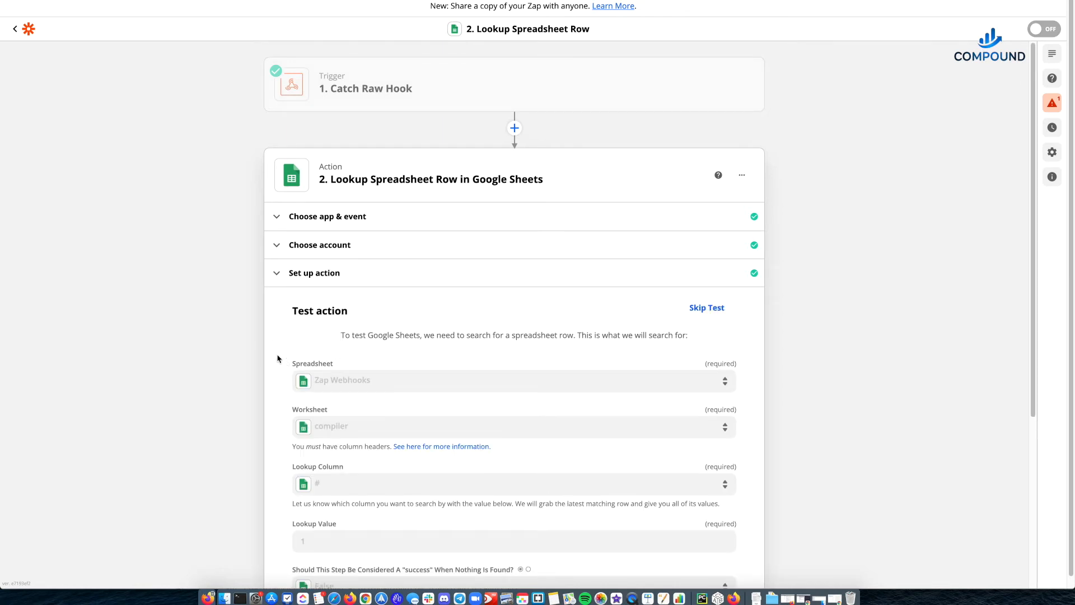
pyautogui.scroll(-5, 264, 343)
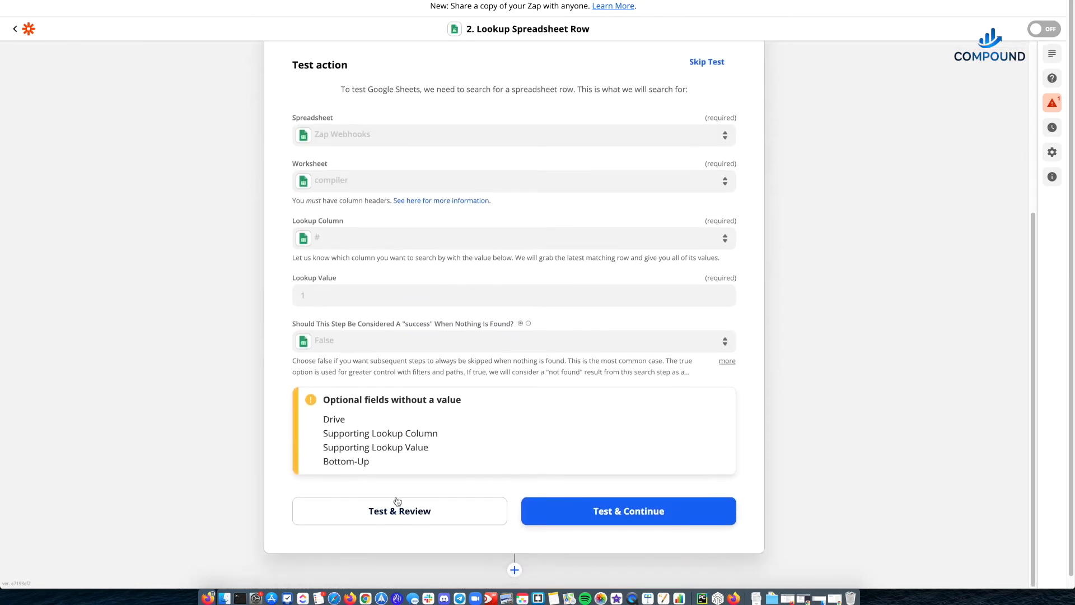
pyautogui.click(394, 510)
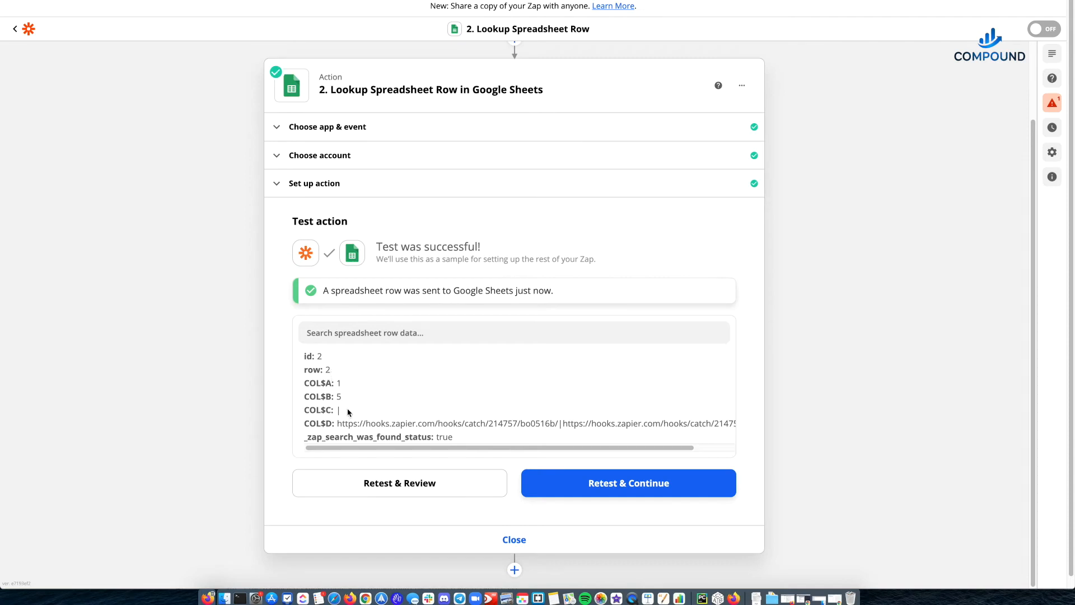
# - Examine the returned frequency, delimiter and joined webhooks in the test result, and close the lookup step
pyautogui.doubleClick(341, 397)
pyautogui.moveTo(337, 411); pyautogui.dragTo(763, 427)
pyautogui.moveTo(518, 423); pyautogui.dragTo(513, 424)
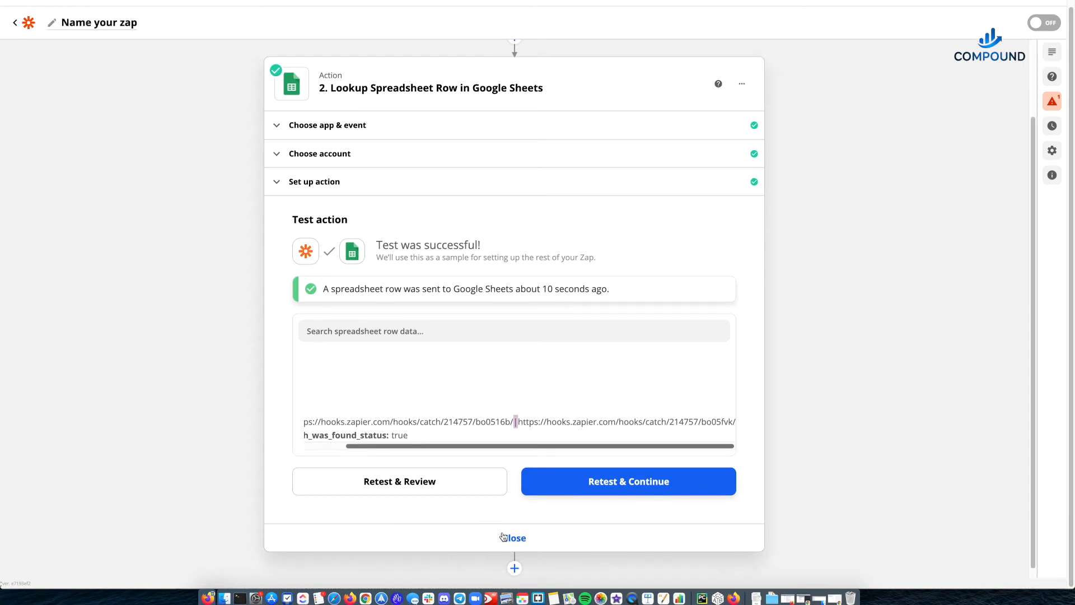
pyautogui.click(508, 538)
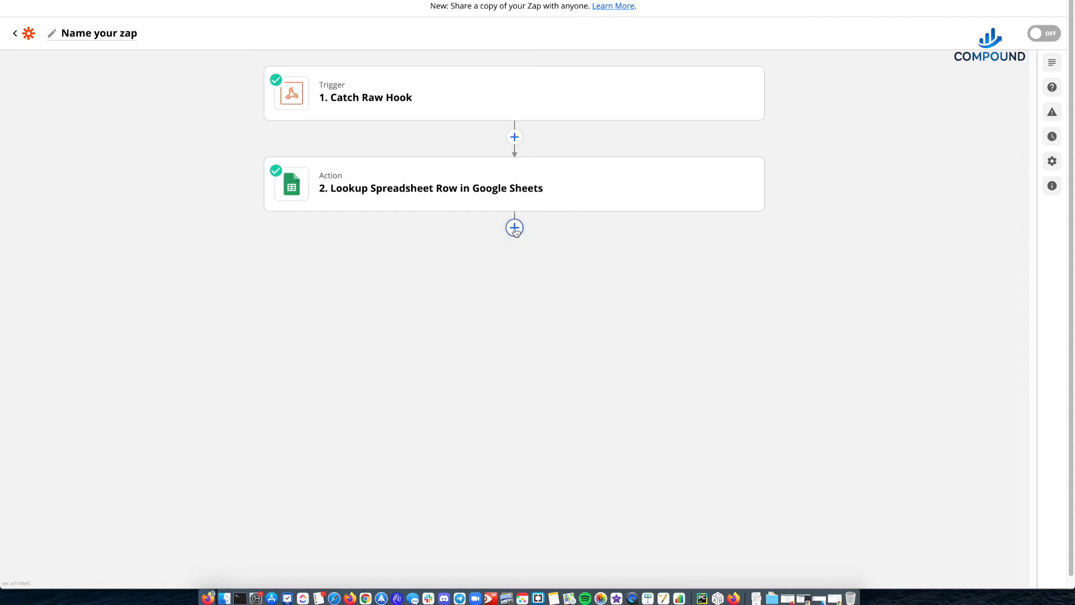
# - Add a third step using Code by Zapier with the Run Python event and continue to its setup
pyautogui.click(514, 228)
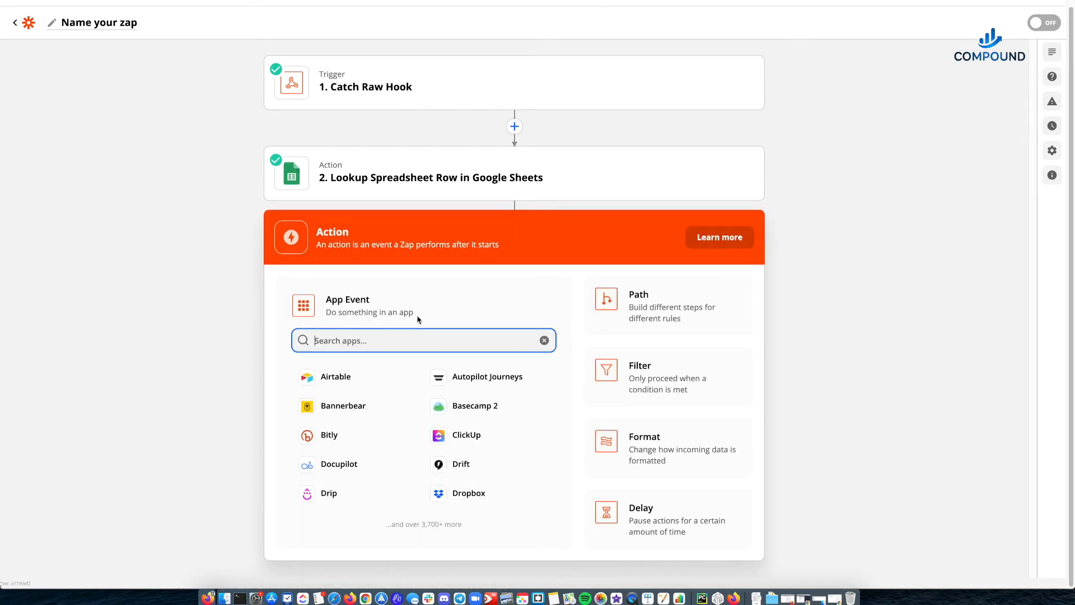
pyautogui.write('code')
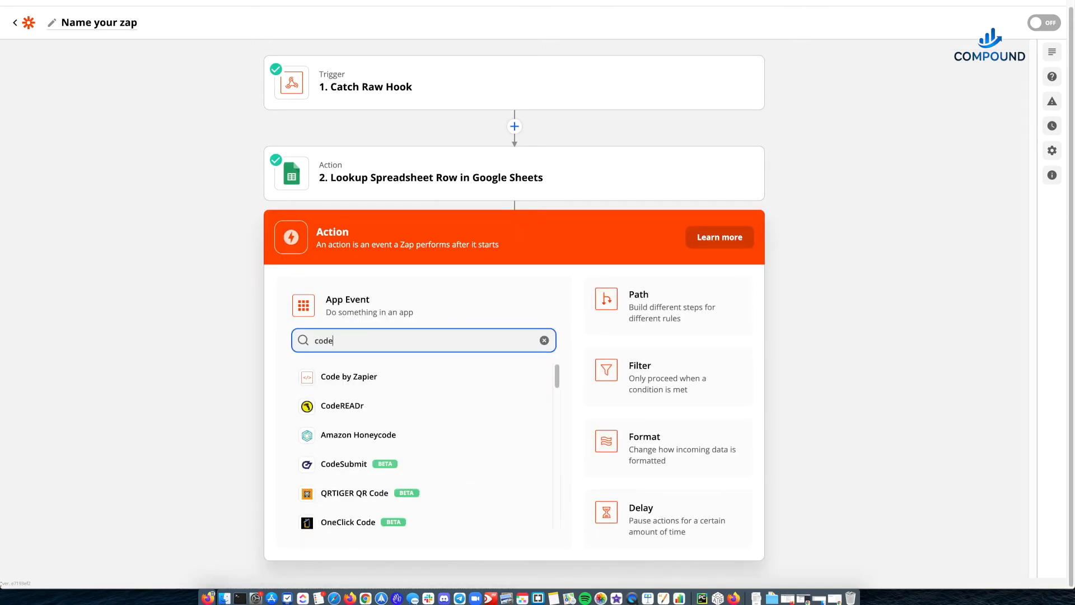
pyautogui.click(350, 378)
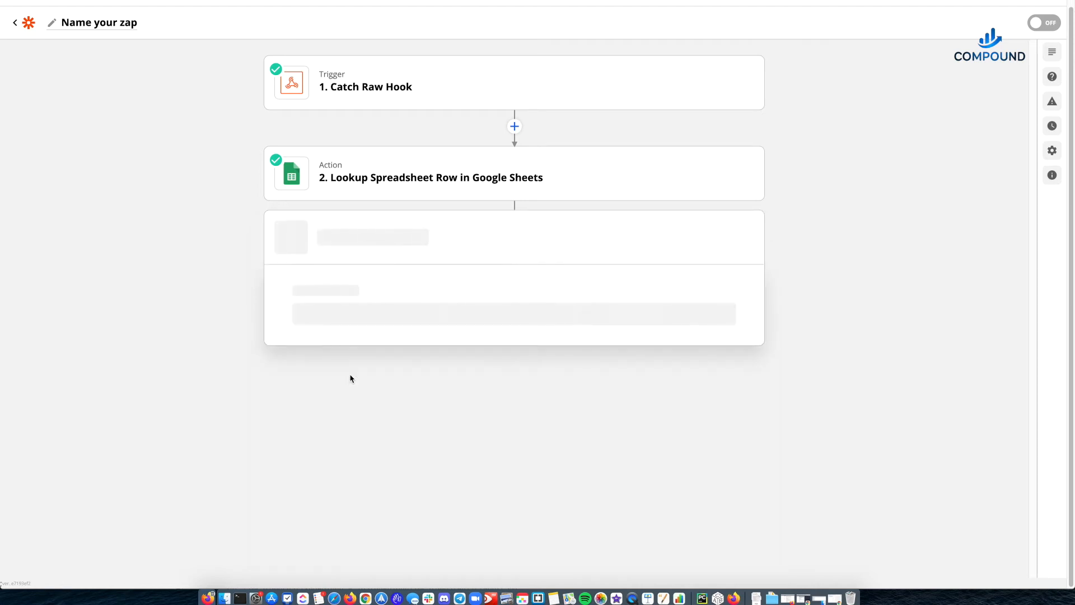
pyautogui.click(345, 426)
pyautogui.click(320, 501)
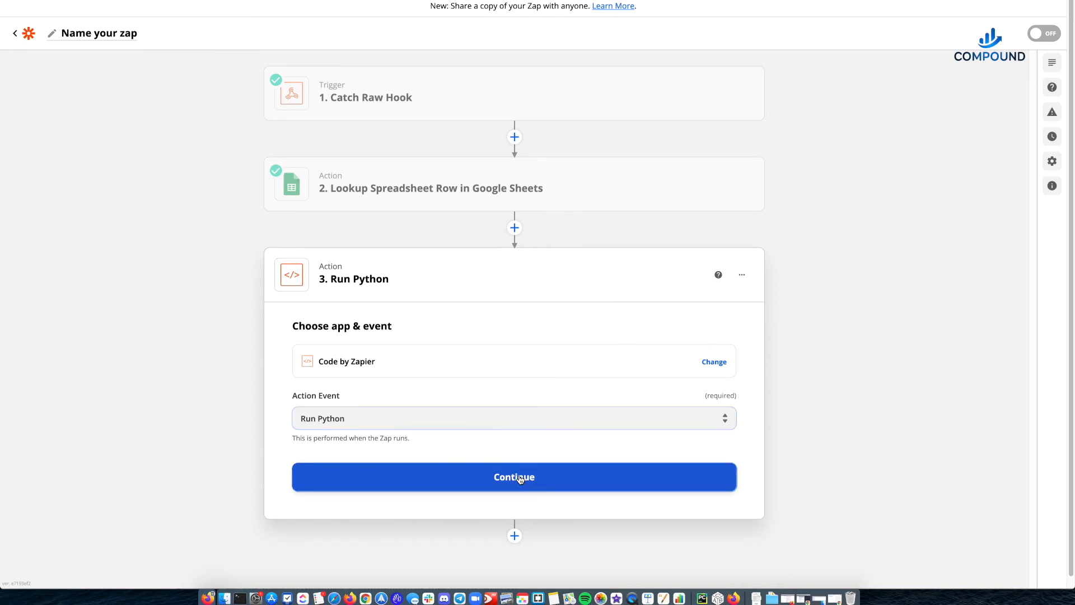
pyautogui.click(520, 480)
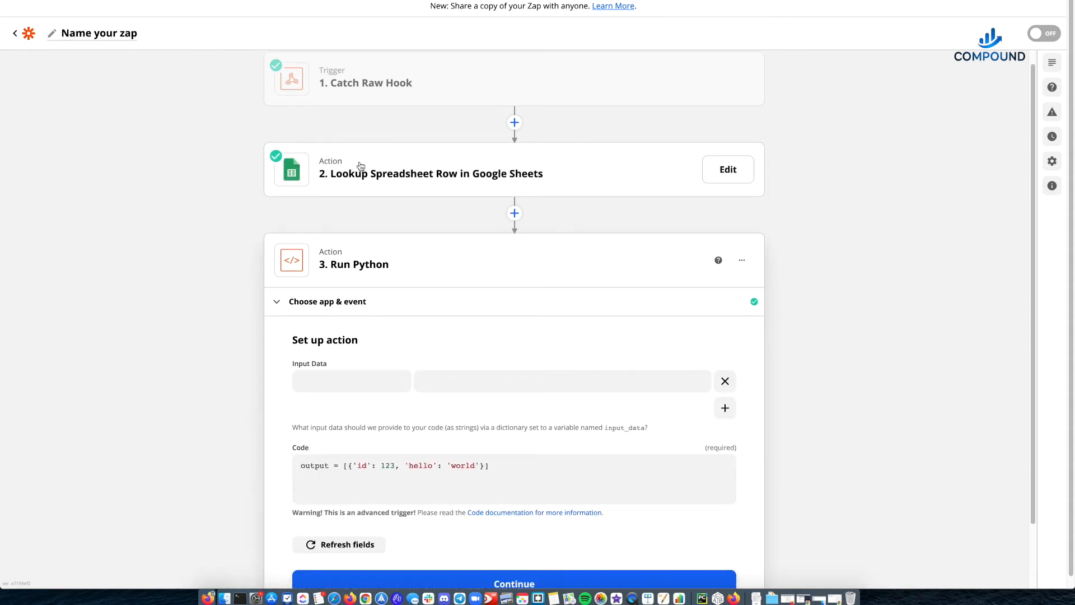
# - Add a second input data row, name the first input webhooks and map it to the Zaps value from the lookup step
pyautogui.click(725, 407)
pyautogui.click(338, 385)
pyautogui.write('webhooks')
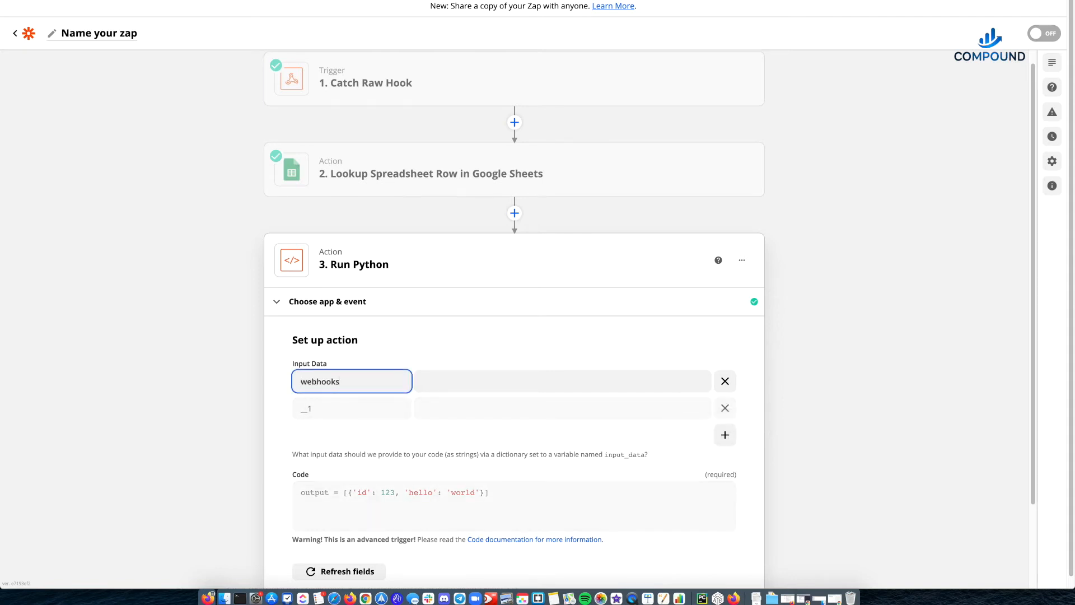
pyautogui.press('Tab')
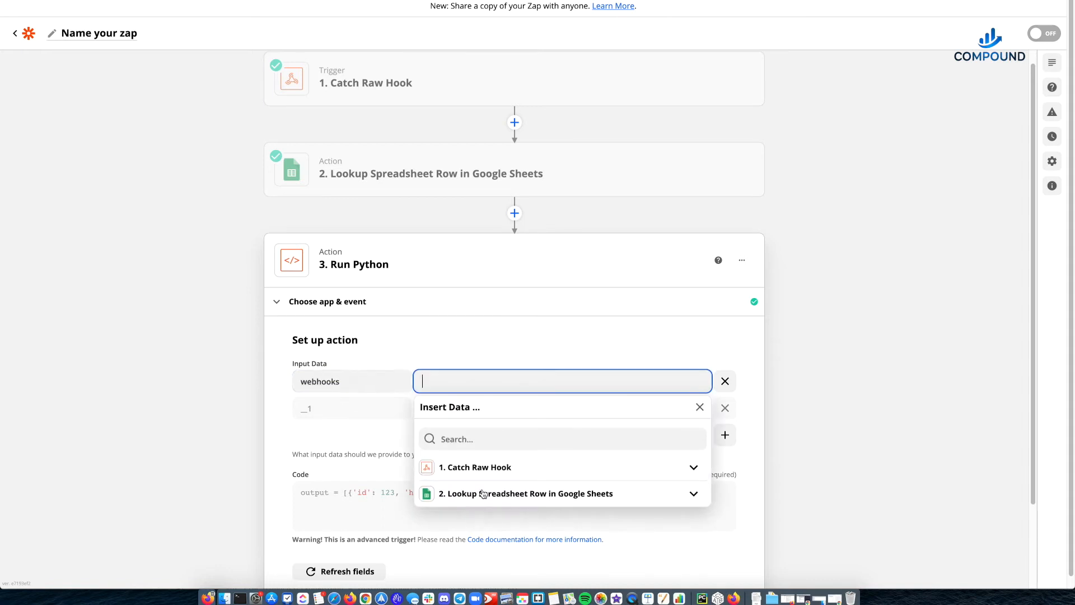
pyautogui.click(483, 494)
pyautogui.scroll(-3, 487, 504)
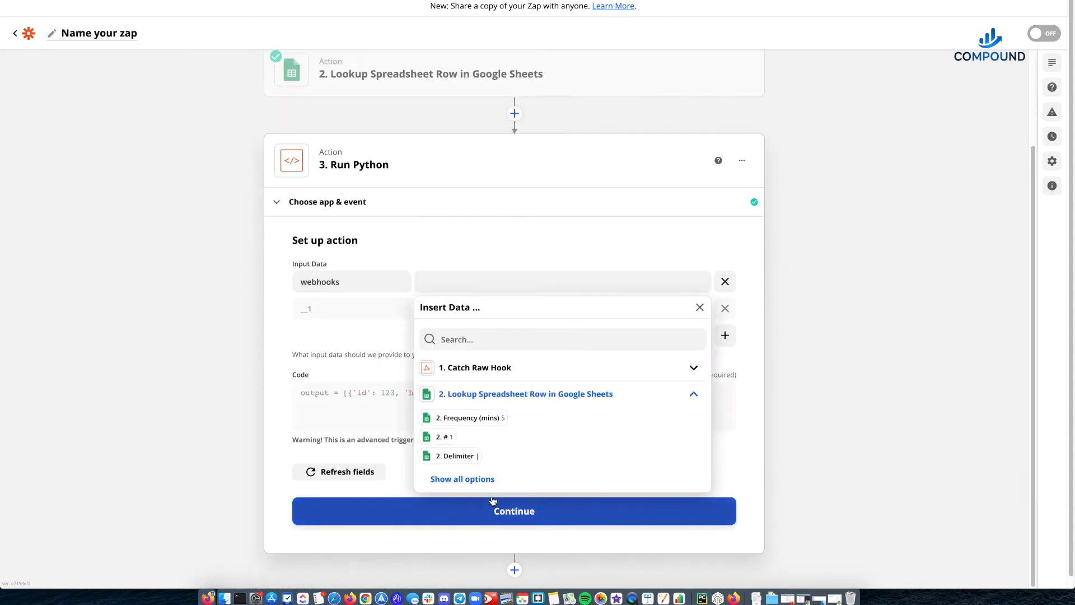
pyautogui.click(480, 482)
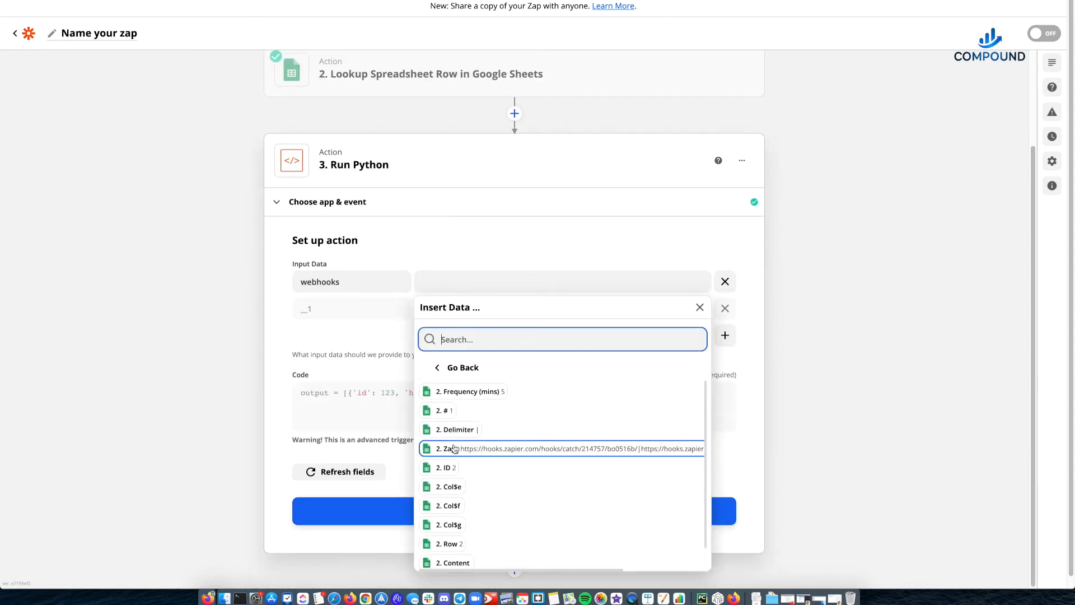
pyautogui.click(540, 452)
# - Name the second input delimiter and map it to the Delimiter value from the spreadsheet lookup step
pyautogui.click(351, 303)
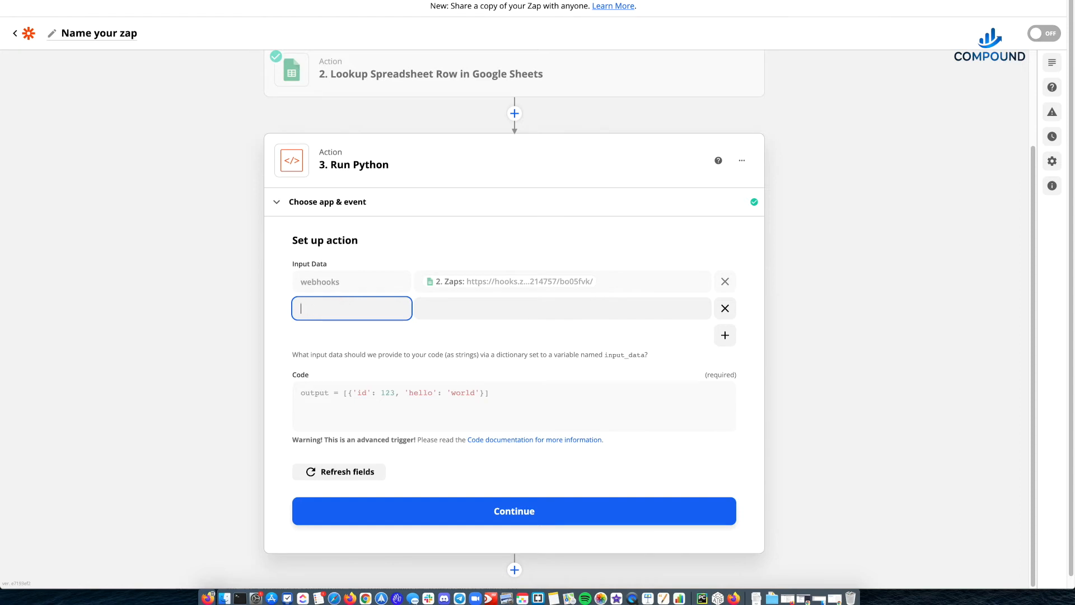
pyautogui.write('delimiter')
pyautogui.press('Tab')
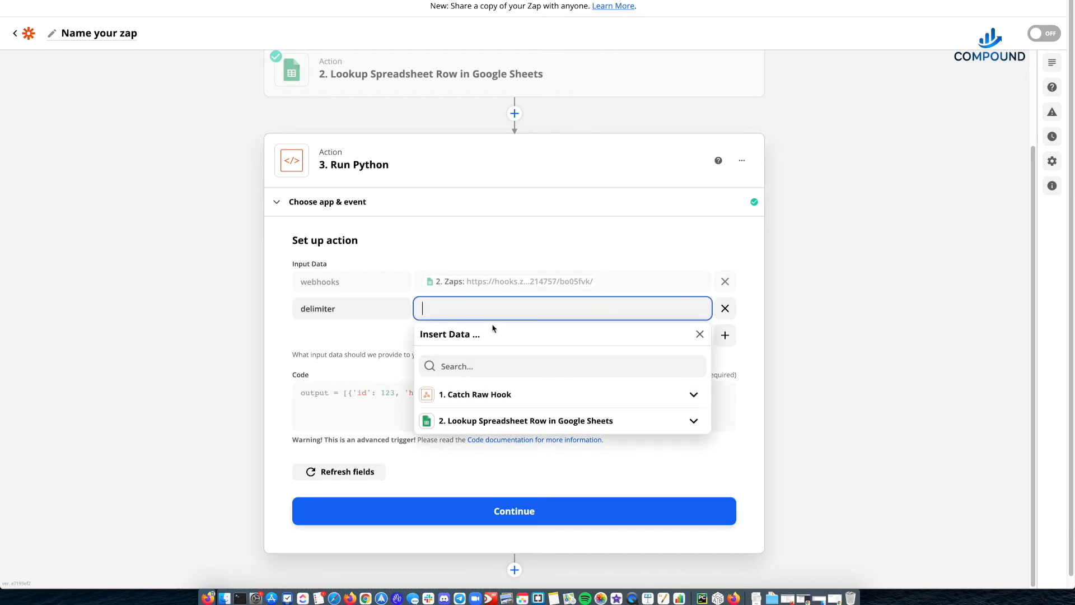
pyautogui.click(486, 425)
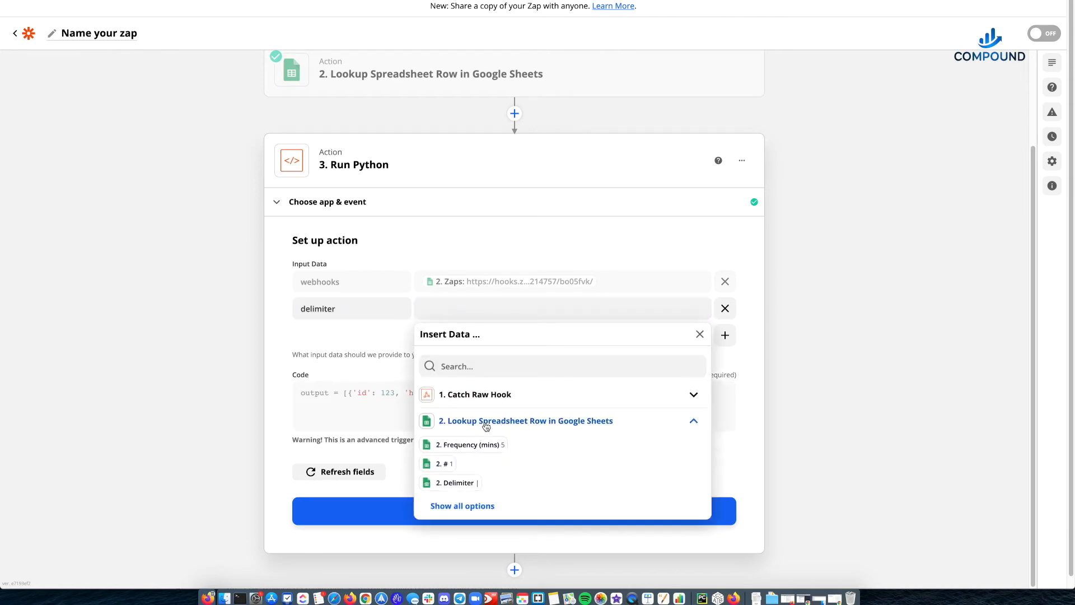
pyautogui.click(460, 485)
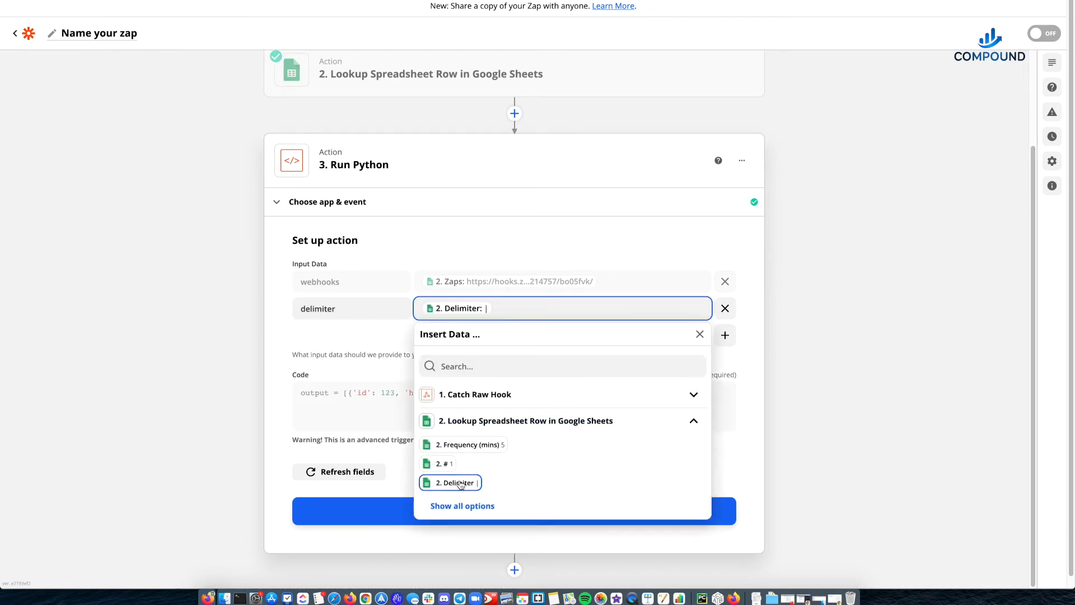
pyautogui.click(291, 329)
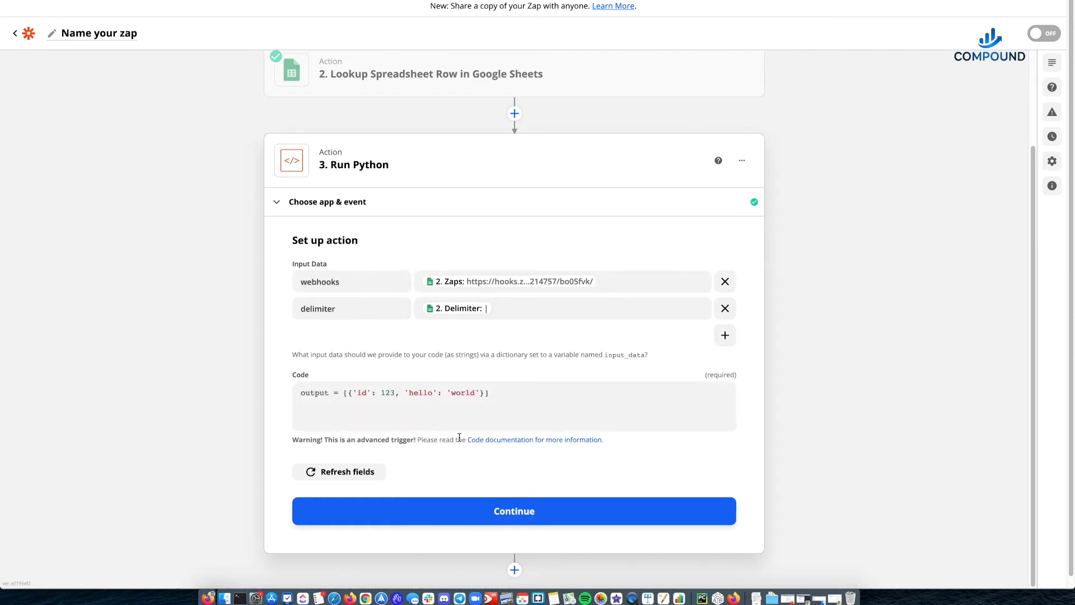
# - Replace the sample code in the Run Python step with the full Rapid Zap Scheduler script copied from the Pages document
pyautogui.click(503, 400)
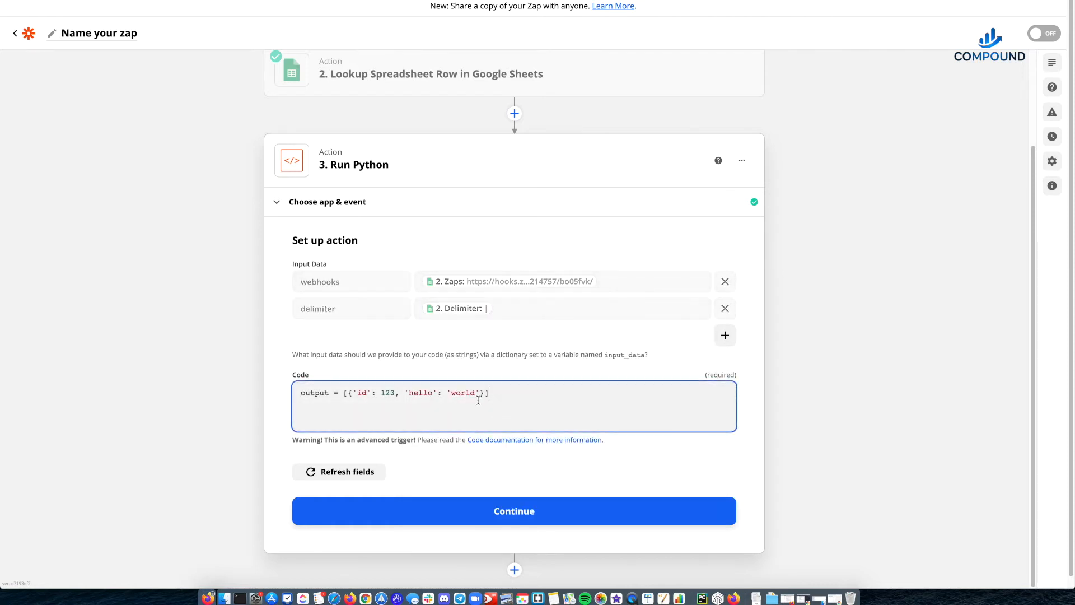
pyautogui.moveTo(490, 382); pyautogui.dragTo(237, 379)
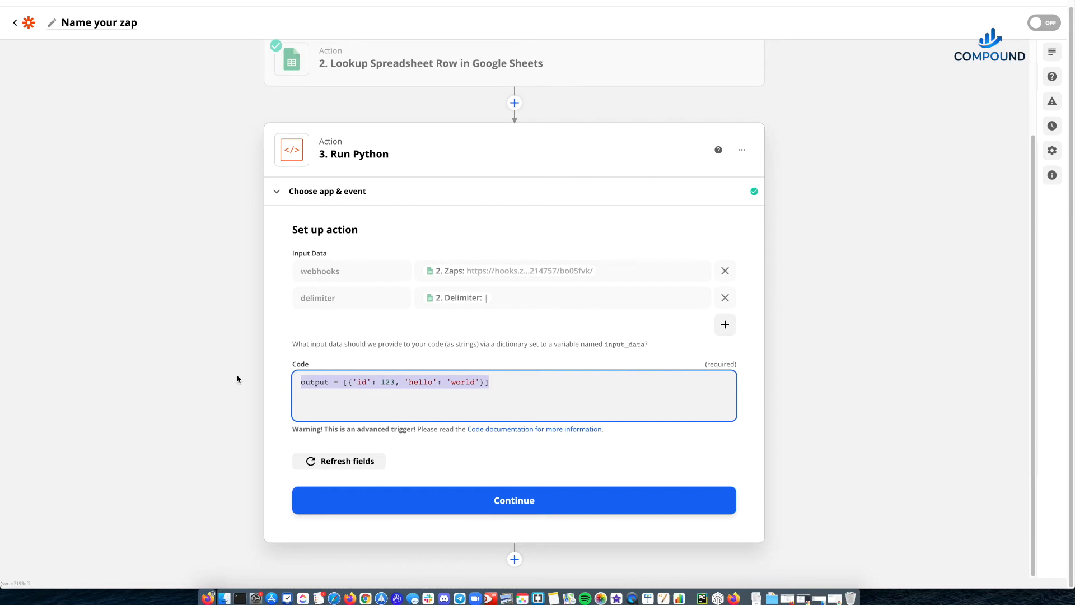
pyautogui.press('BackSpace')
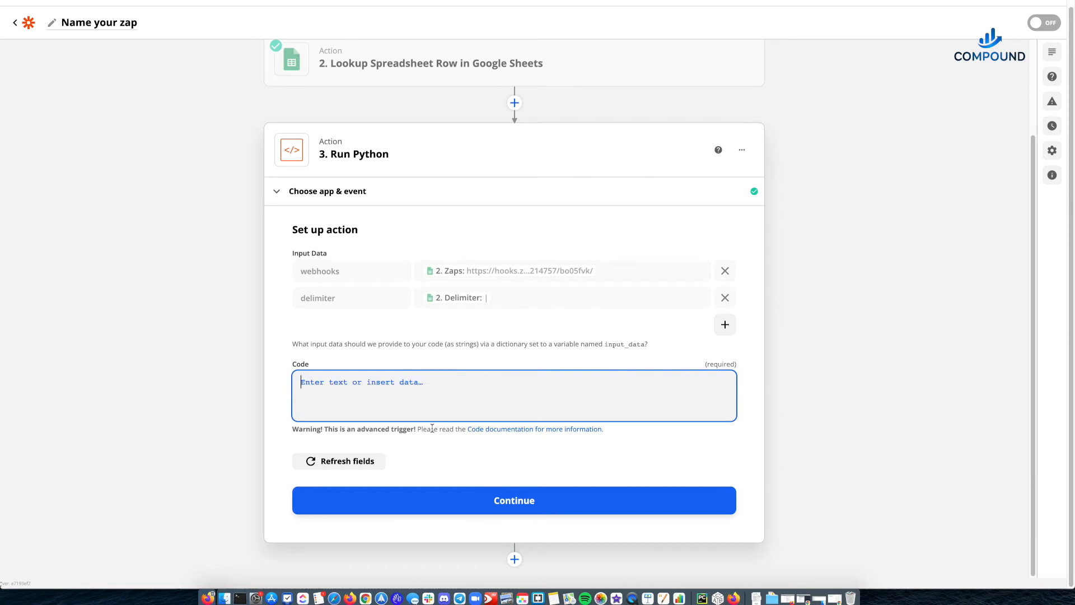
pyautogui.press('super+Tab')
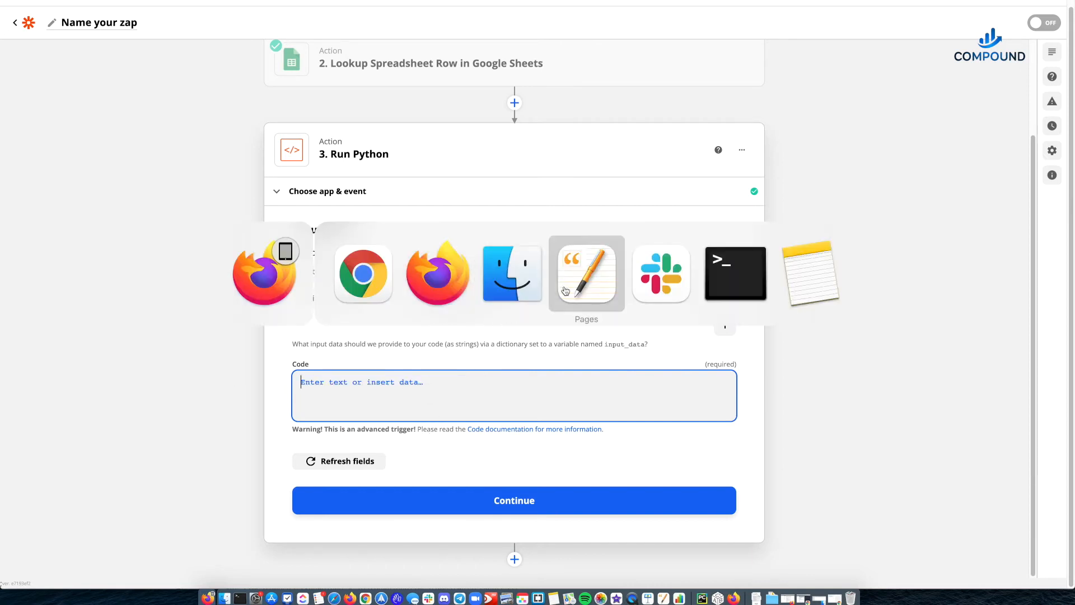
pyautogui.click(591, 285)
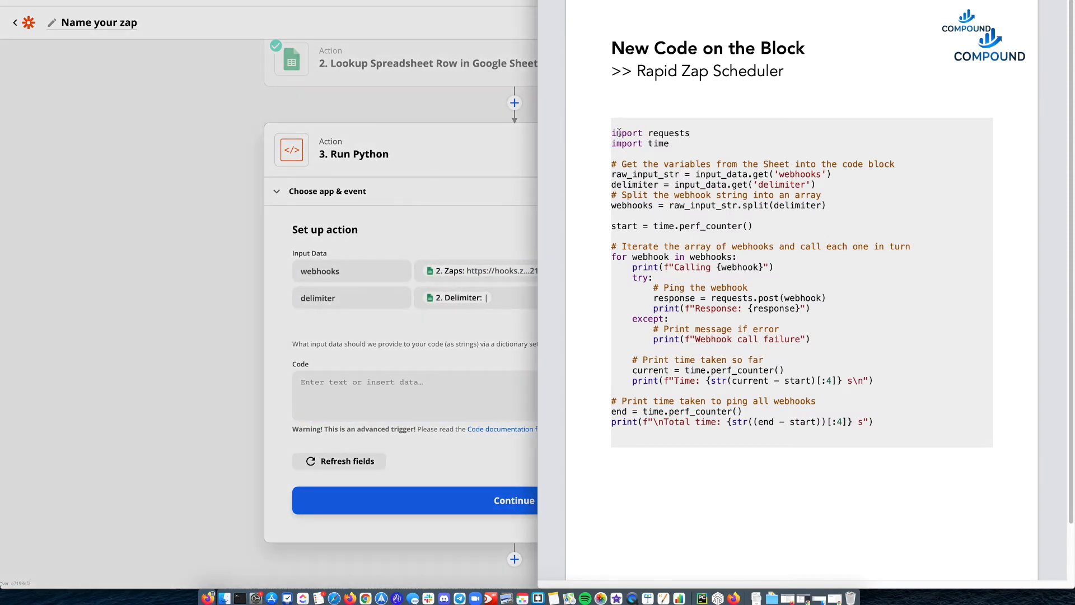
pyautogui.moveTo(612, 133); pyautogui.dragTo(890, 424)
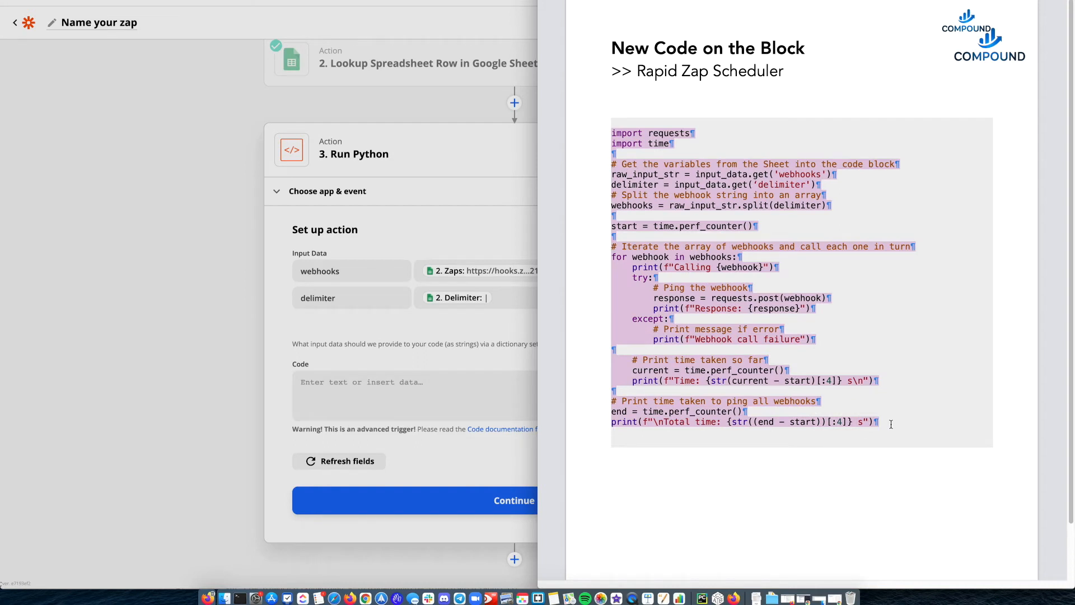
pyautogui.press('super+Tab')
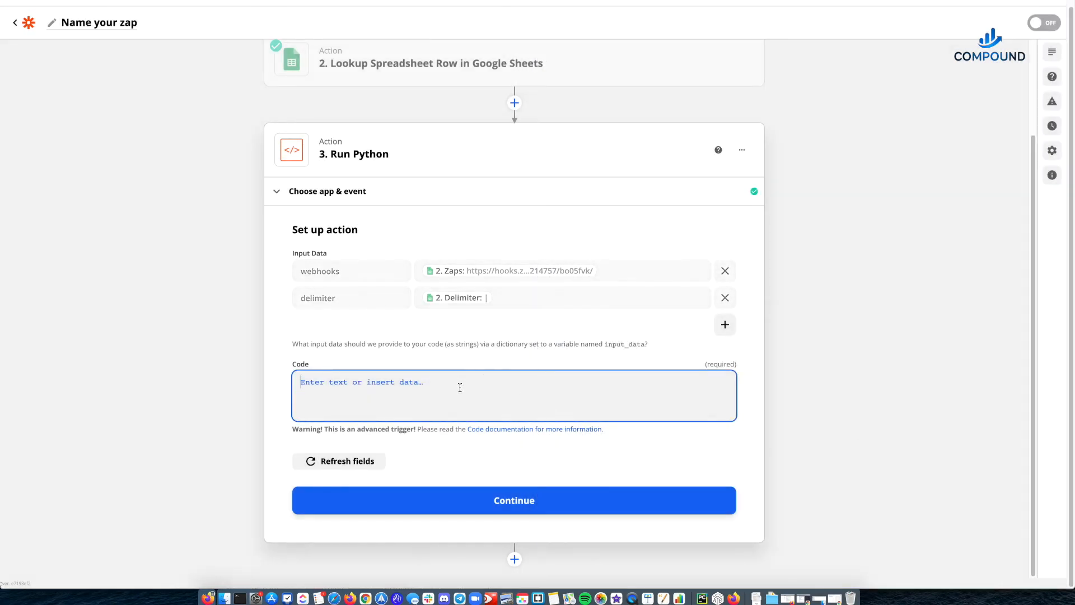
pyautogui.press('super+v')
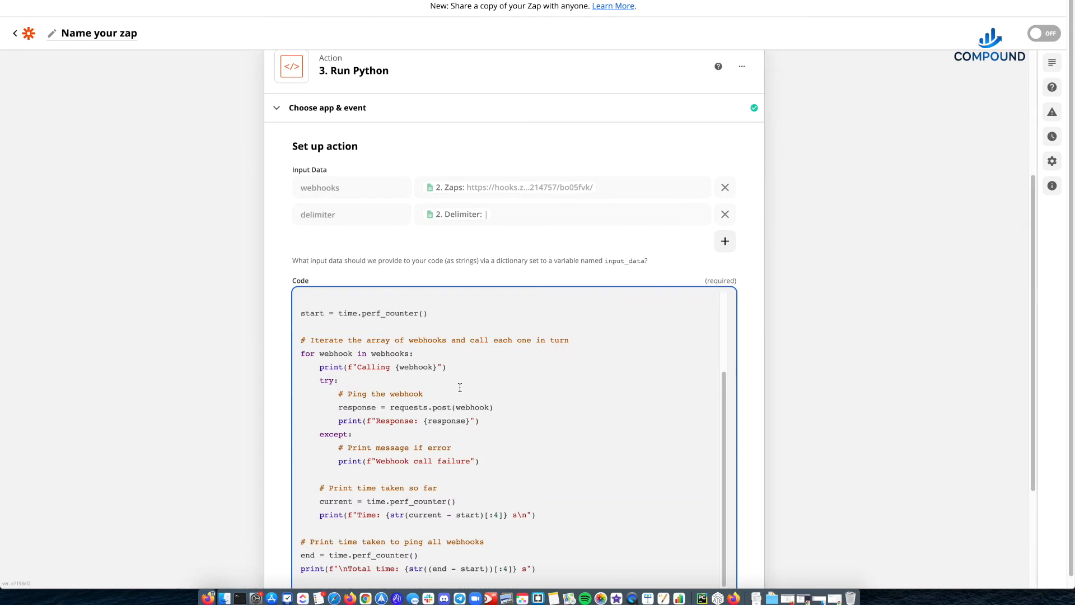
# - Correct the opening quote before delimiter in the input_data.get call to a straight single quote
pyautogui.scroll(-2, 392, 356)
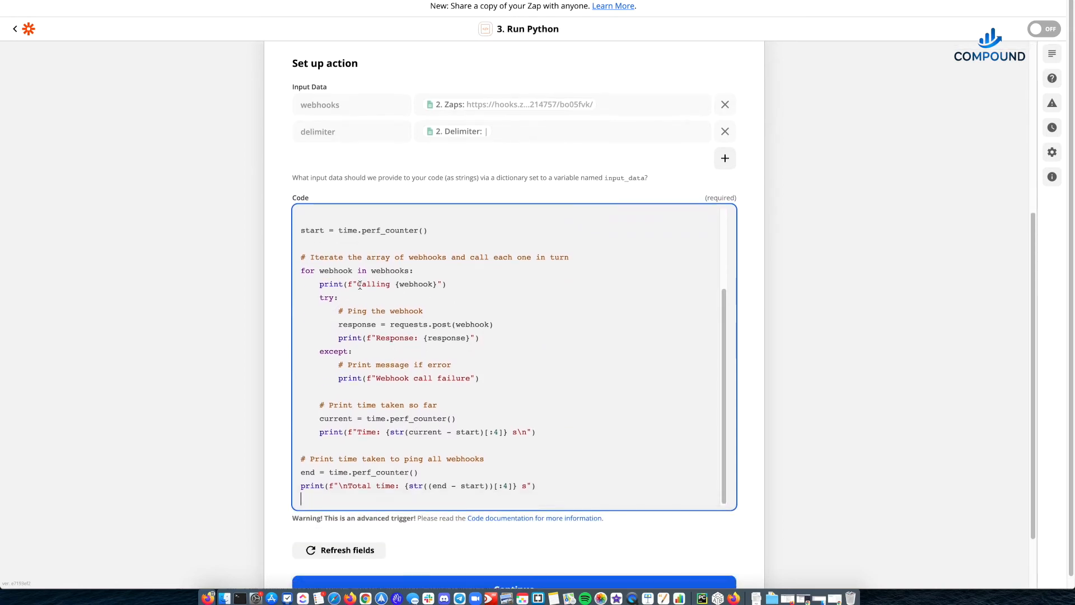
pyautogui.scroll(5, 331, 233)
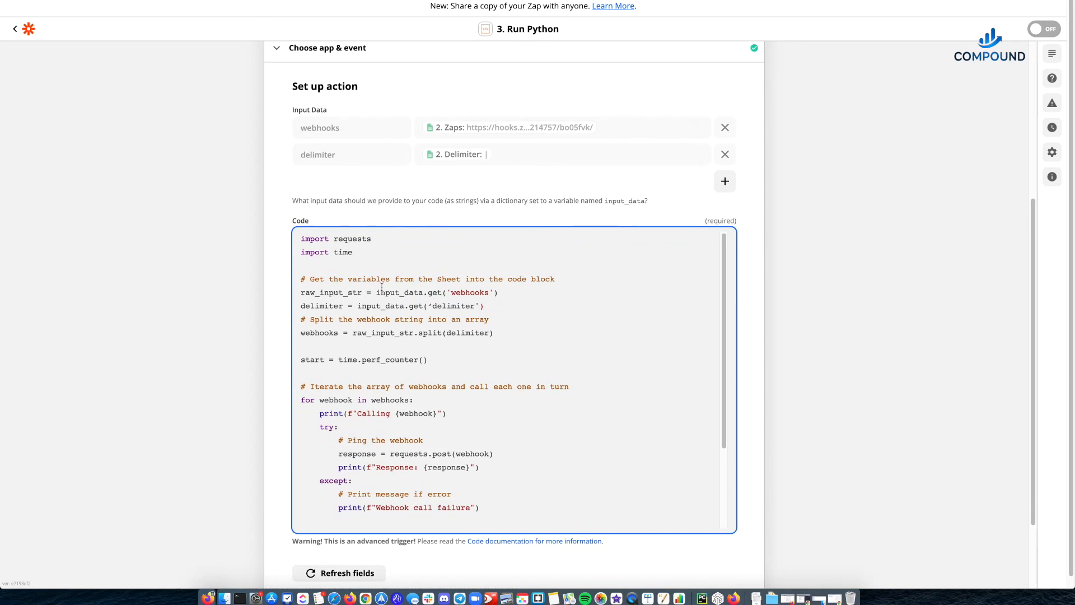
pyautogui.click(432, 306)
pyautogui.press('BackSpace')
pyautogui.write("'")
# - Examine the requests and time imports and the line that reads the webhooks input into raw_input_str
pyautogui.scroll(-1, 410, 414)
pyautogui.scroll(1, 410, 413)
pyautogui.moveTo(303, 239)
pyautogui.mouseDown()
pyautogui.moveTo(373, 239)
pyautogui.moveTo(301, 241)
pyautogui.mouseUp()
pyautogui.click(374, 239)
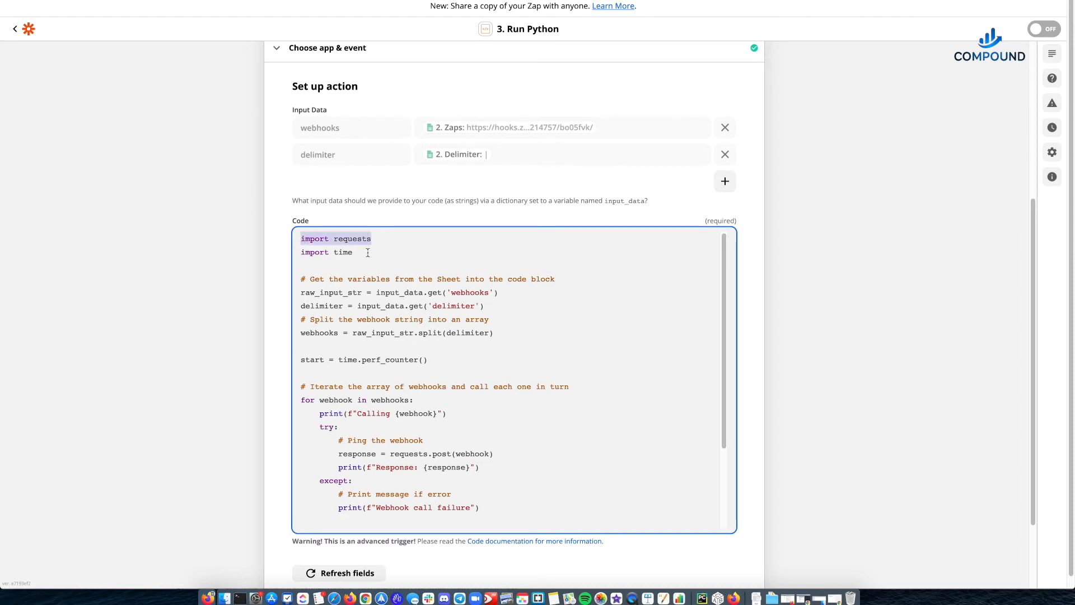
pyautogui.moveTo(364, 252); pyautogui.dragTo(267, 254)
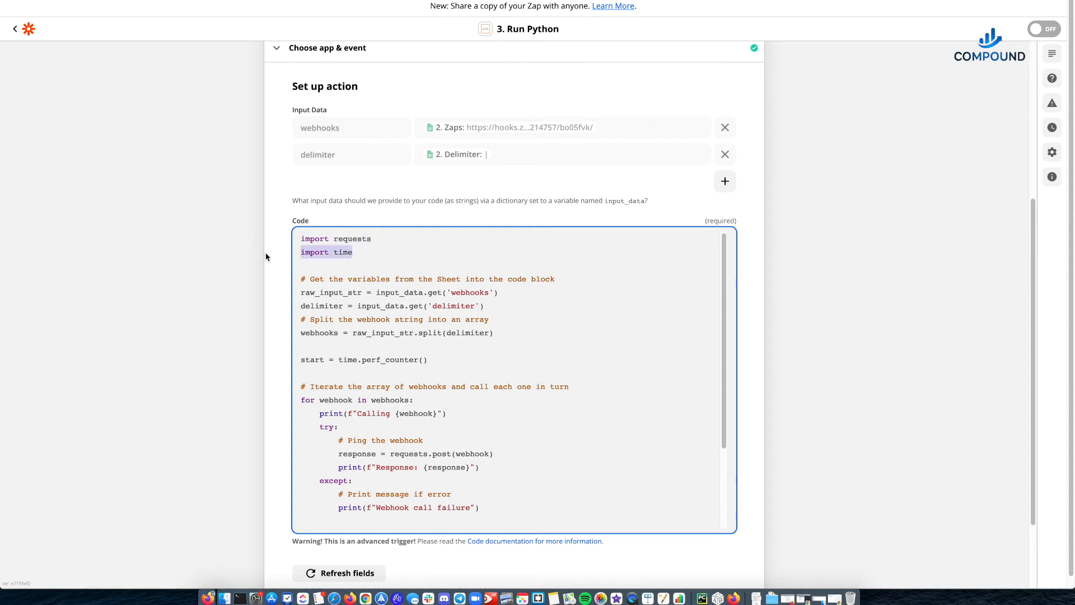
pyautogui.click(365, 254)
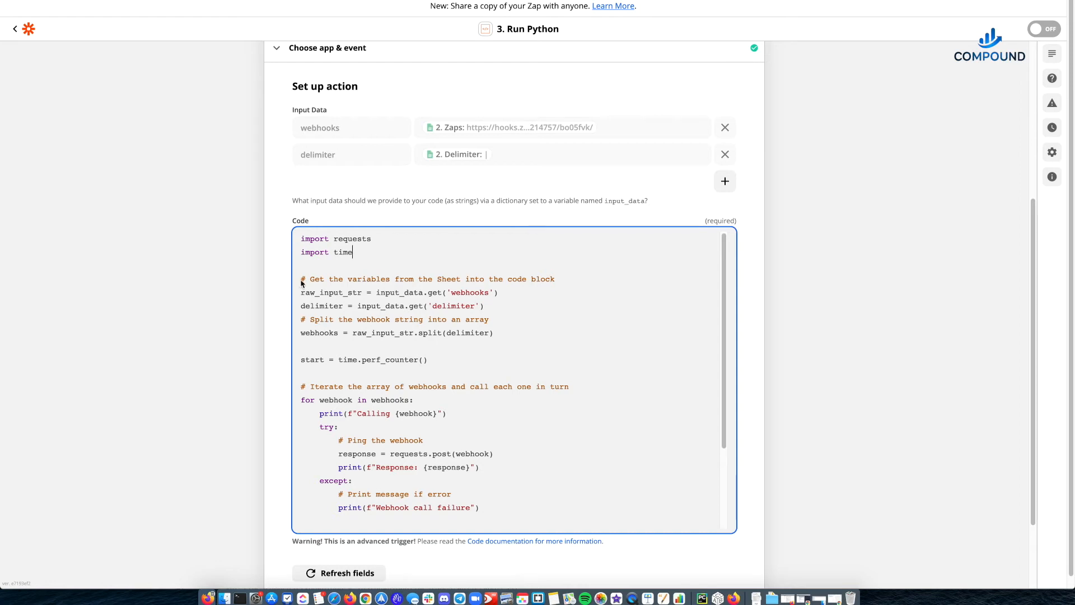
pyautogui.moveTo(301, 294); pyautogui.dragTo(497, 291)
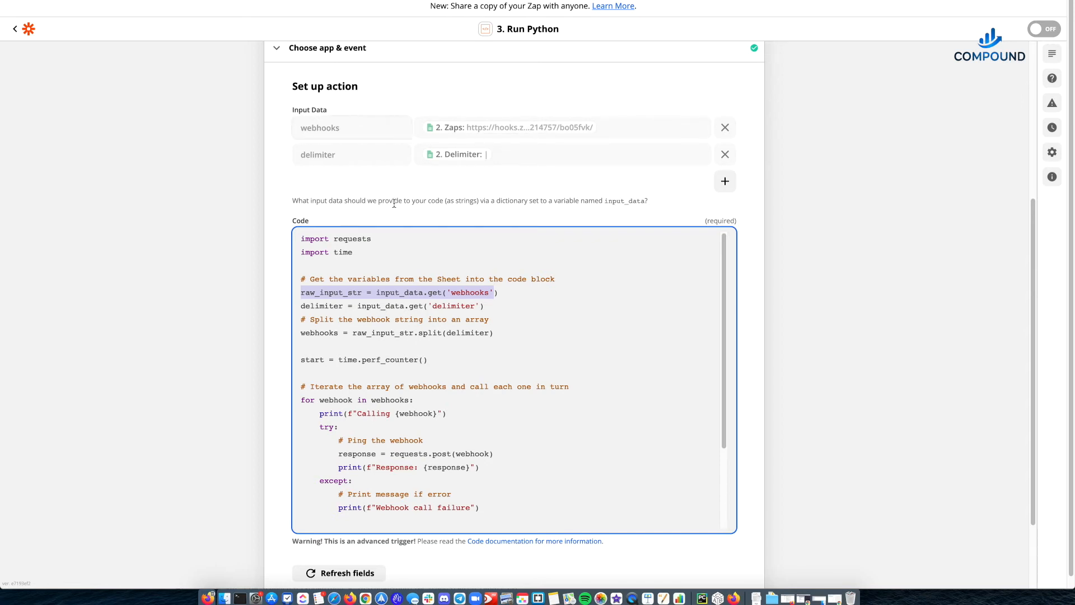
pyautogui.click(370, 290)
pyautogui.moveTo(376, 292); pyautogui.dragTo(498, 292)
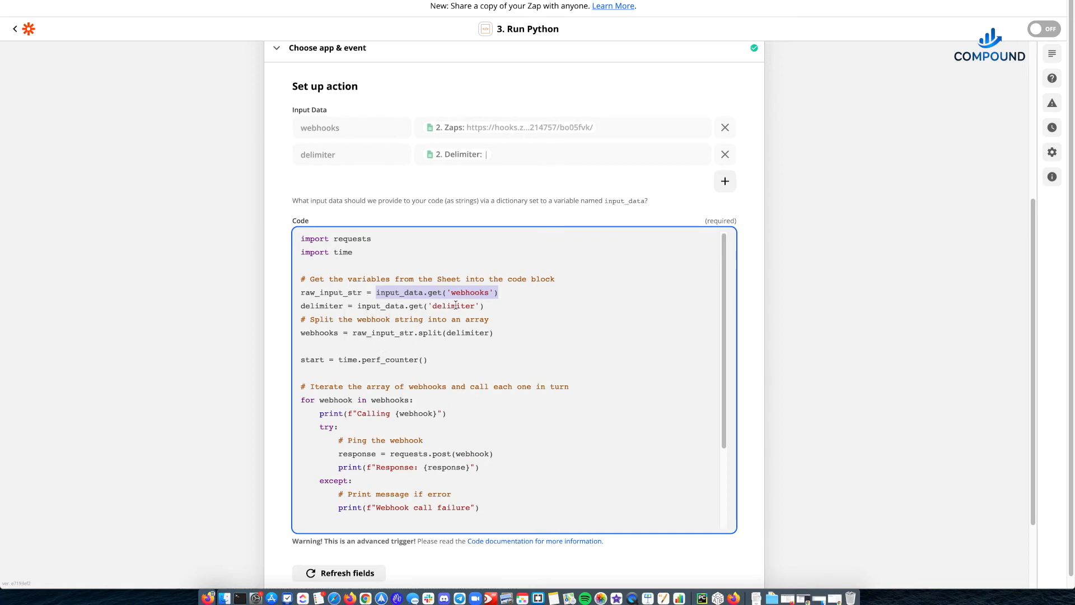
# - Examine how raw_input_str is split into the webhooks array and how the start time uses the time module
pyautogui.scroll(-1, 383, 332)
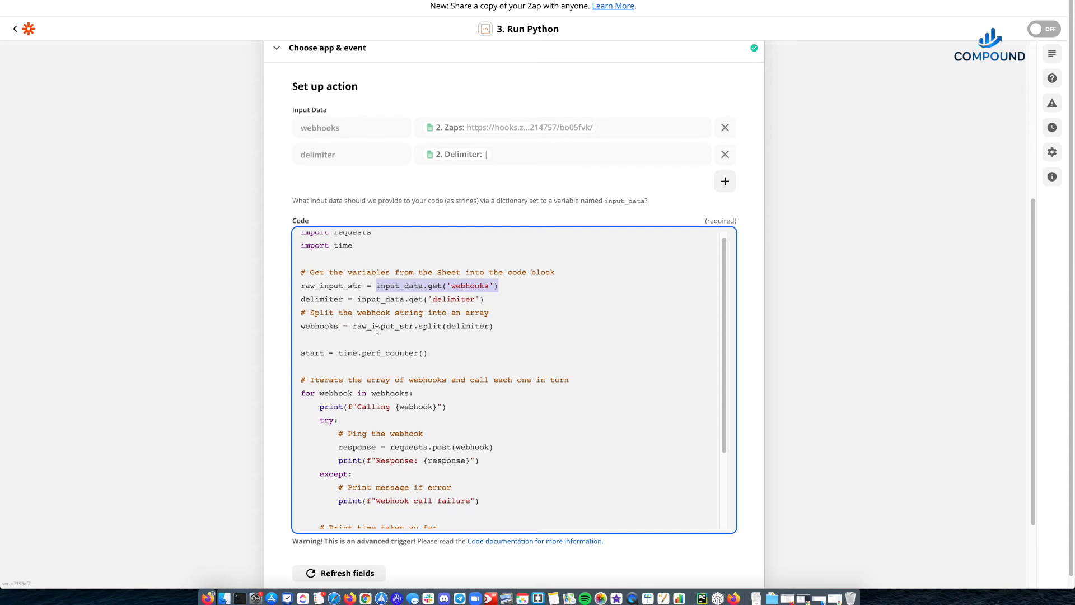
pyautogui.doubleClick(313, 279)
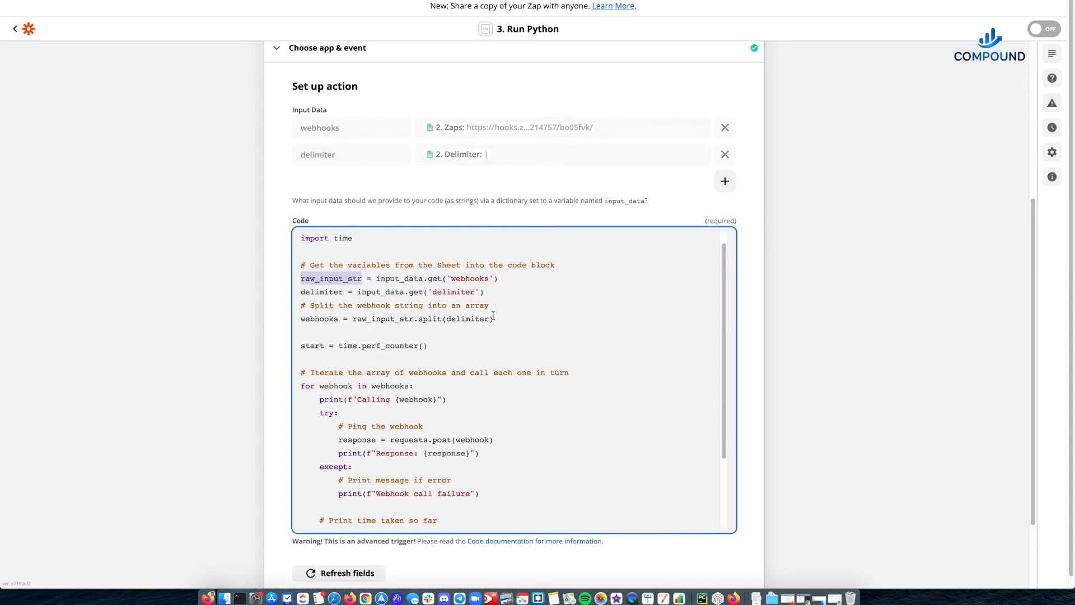
pyautogui.moveTo(494, 318); pyautogui.dragTo(277, 321)
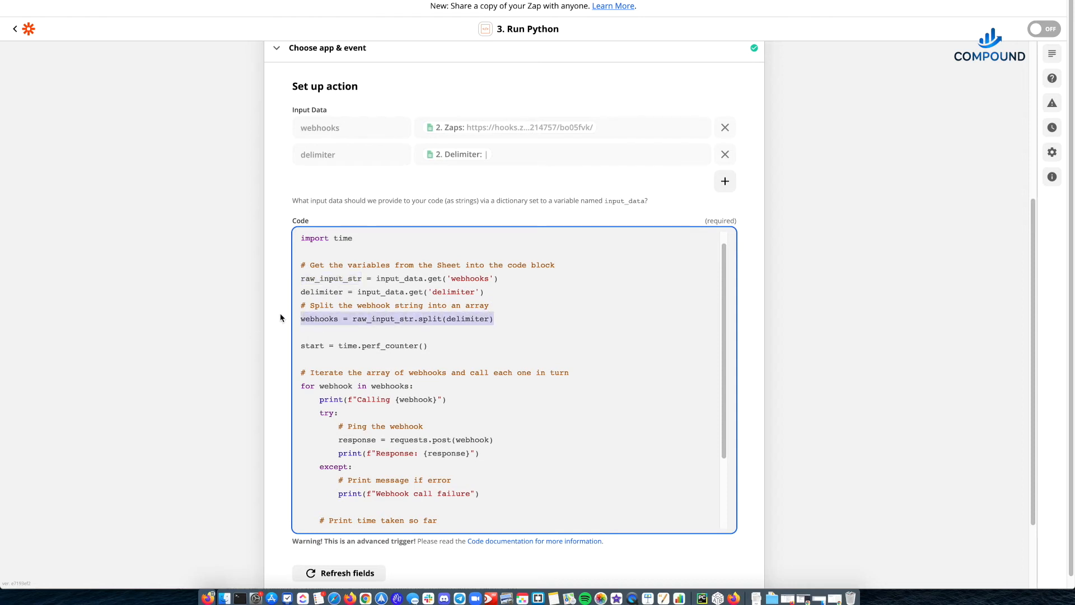
pyautogui.click(329, 346)
pyautogui.moveTo(301, 346); pyautogui.dragTo(439, 346)
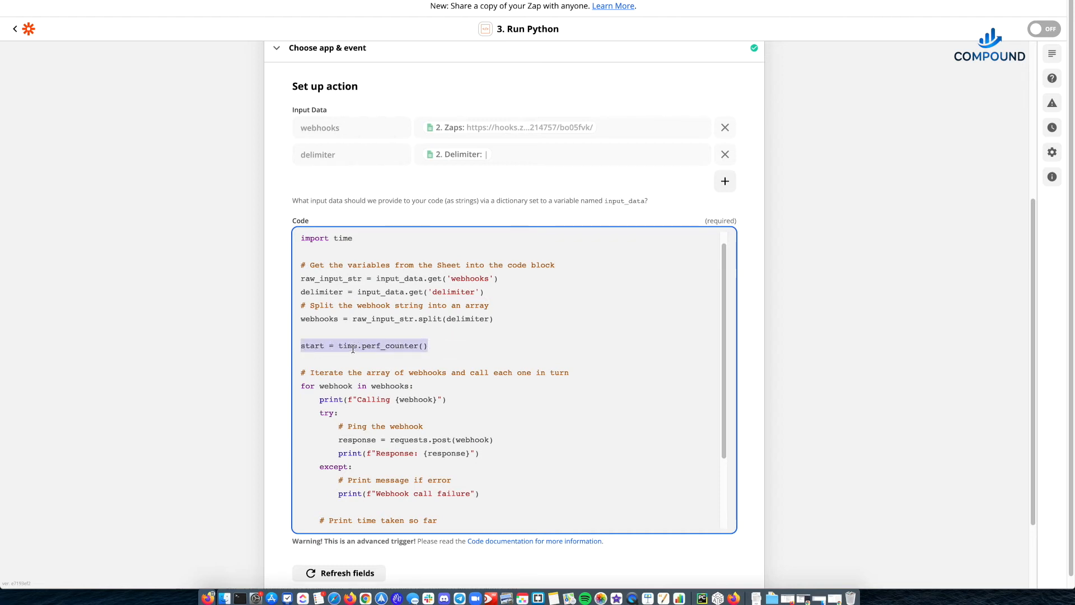
pyautogui.scroll(-1, 342, 326)
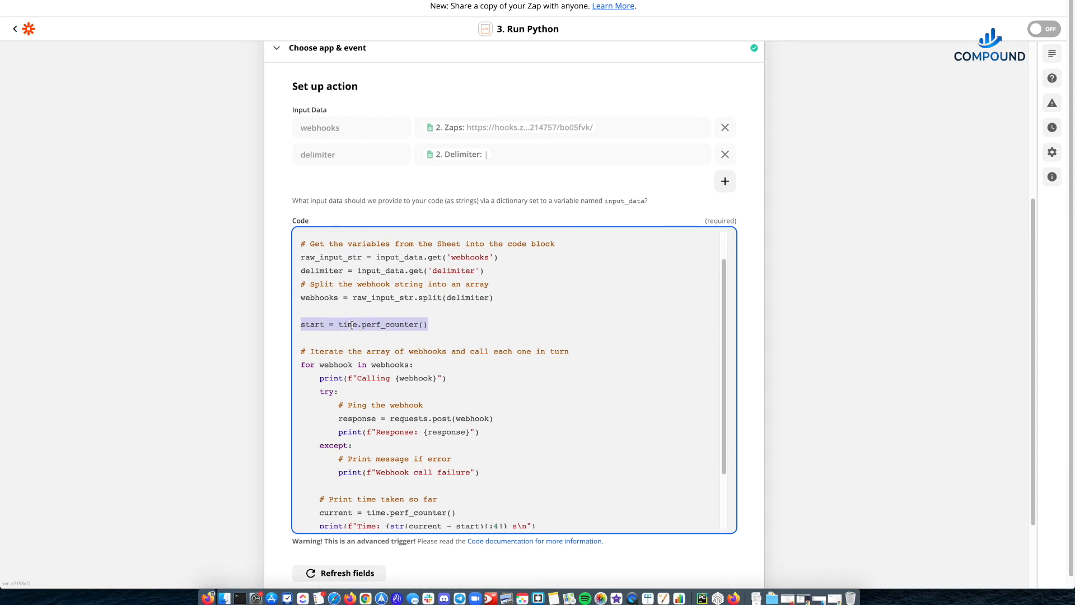
pyautogui.doubleClick(352, 325)
pyautogui.scroll(3, 338, 261)
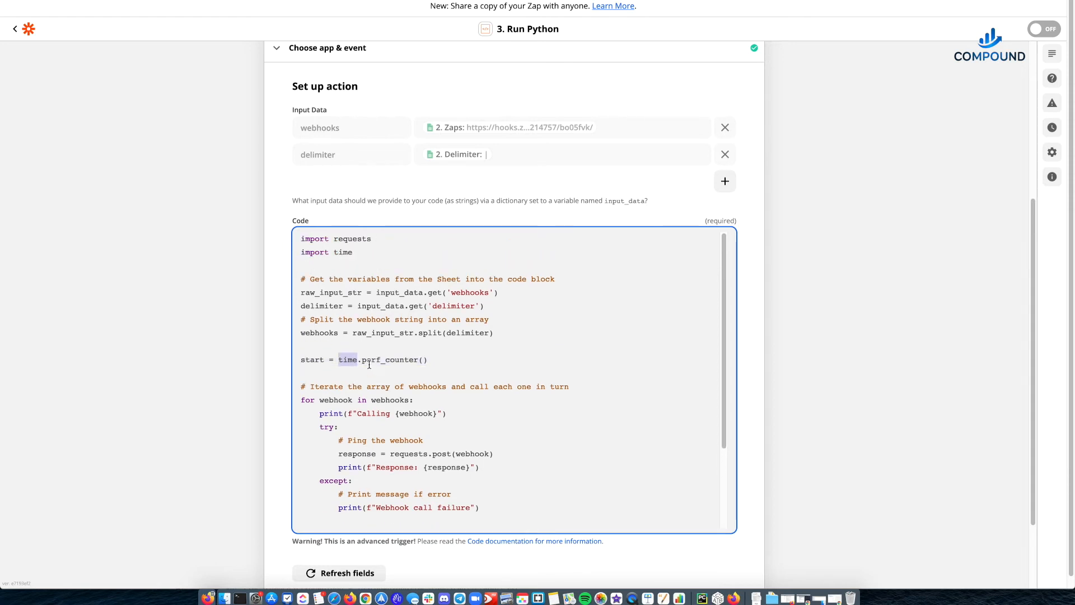
pyautogui.scroll(-3, 313, 358)
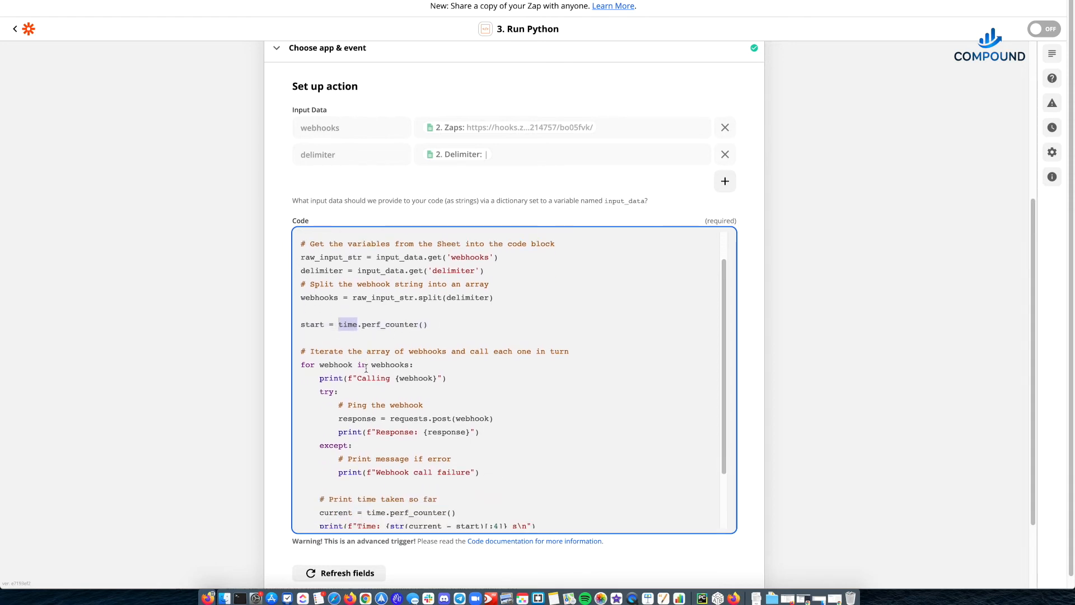
# - Examine how the for loop iterates over the webhooks array and prints the Calling message for each webhook
pyautogui.doubleClick(311, 298)
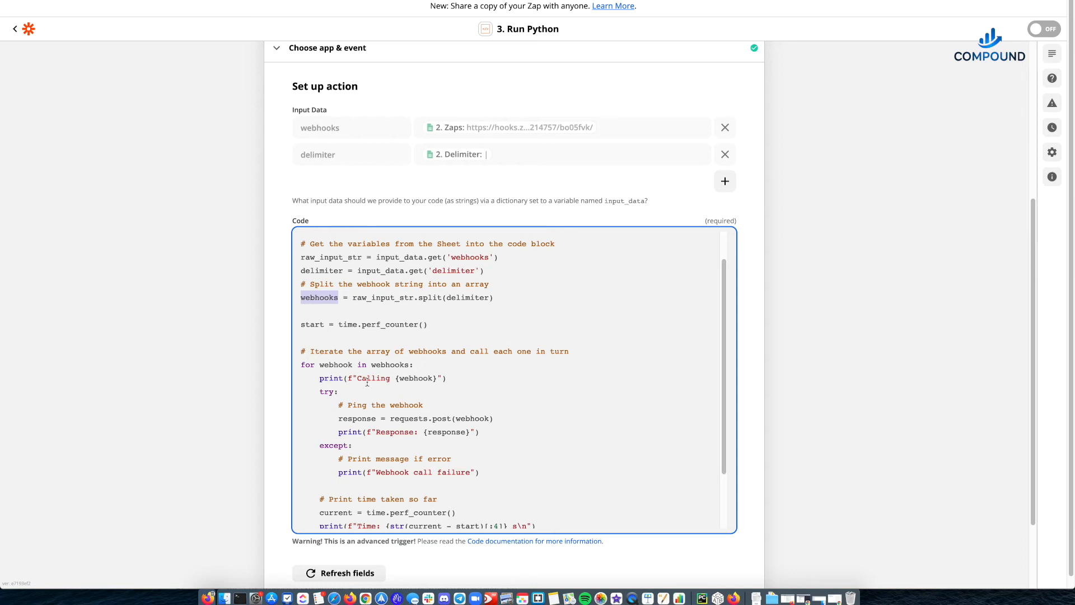
pyautogui.moveTo(320, 378); pyautogui.dragTo(462, 381)
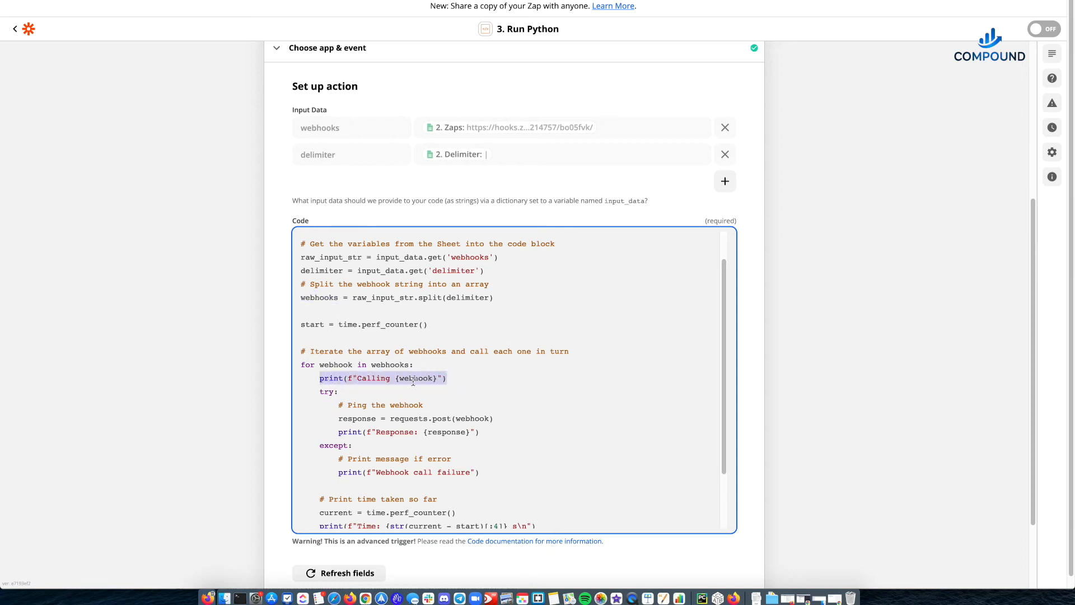
pyautogui.scroll(-1, 415, 382)
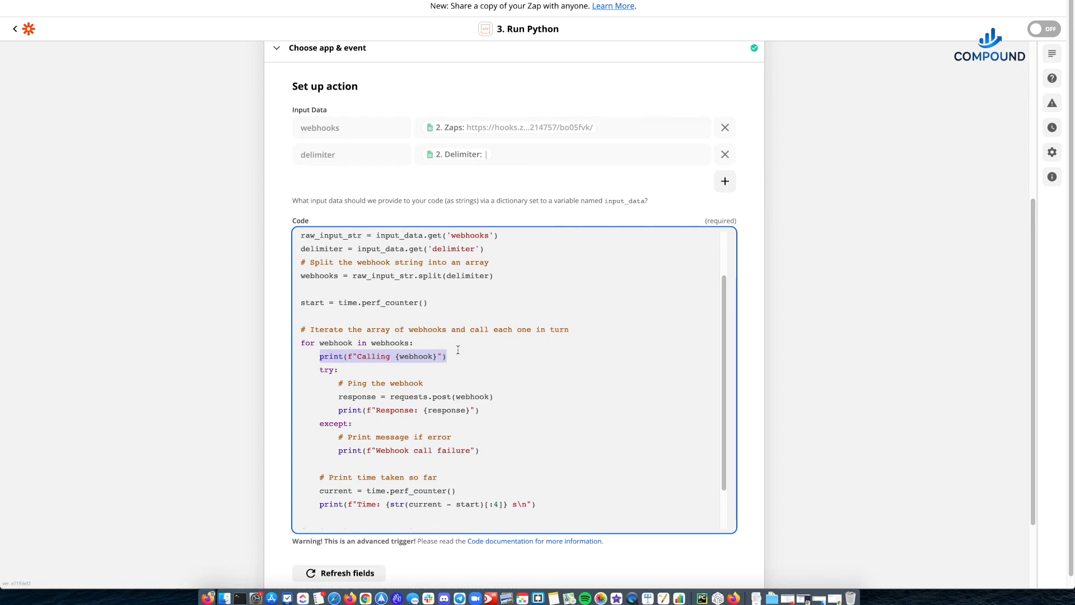
pyautogui.doubleClick(402, 358)
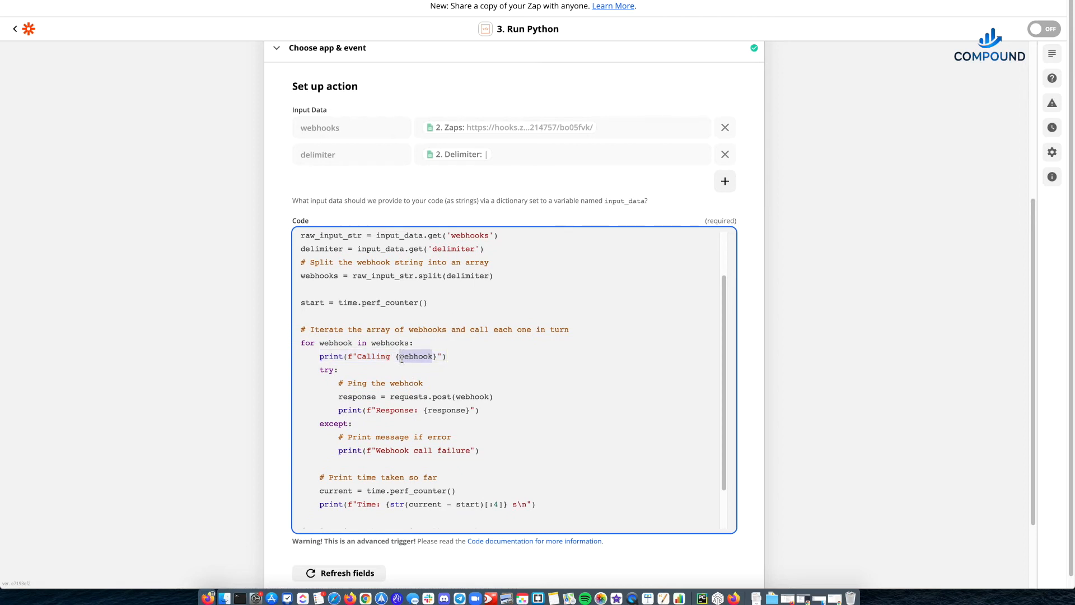
pyautogui.click(354, 356)
pyautogui.moveTo(354, 356); pyautogui.dragTo(447, 357)
pyautogui.scroll(-1, 347, 374)
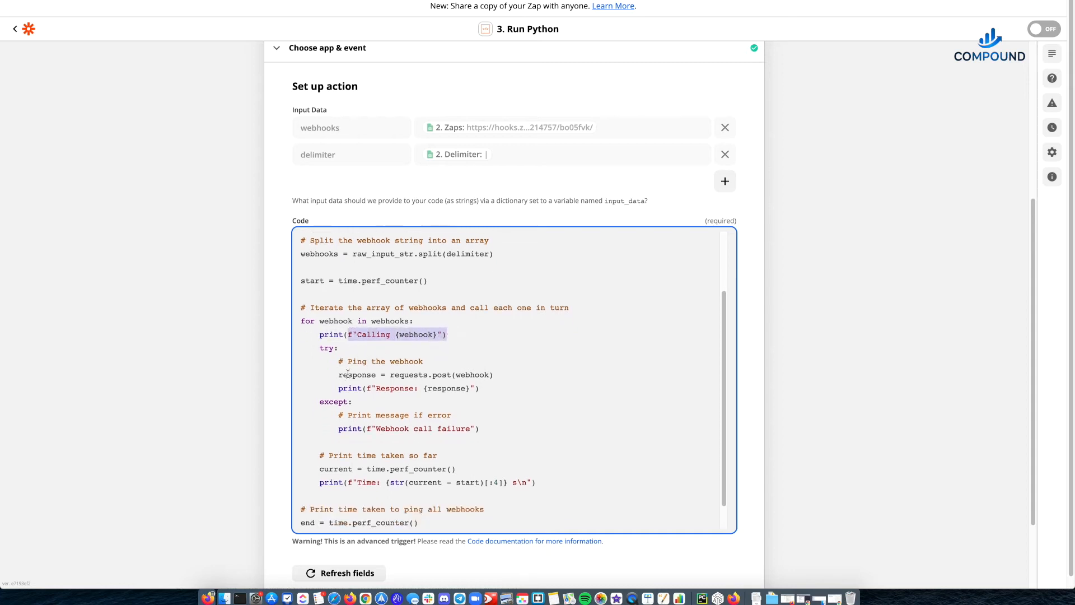
# - Examine the try/except block, covering the webhook ping and the message printed when a webhook call fails
pyautogui.click(323, 349)
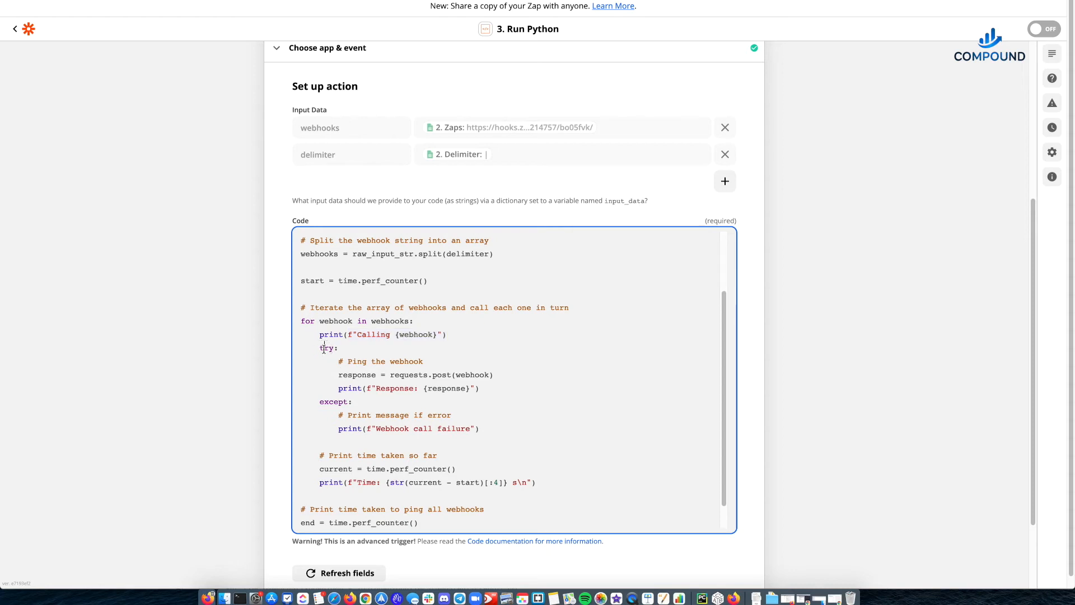
pyautogui.moveTo(320, 348); pyautogui.dragTo(358, 401)
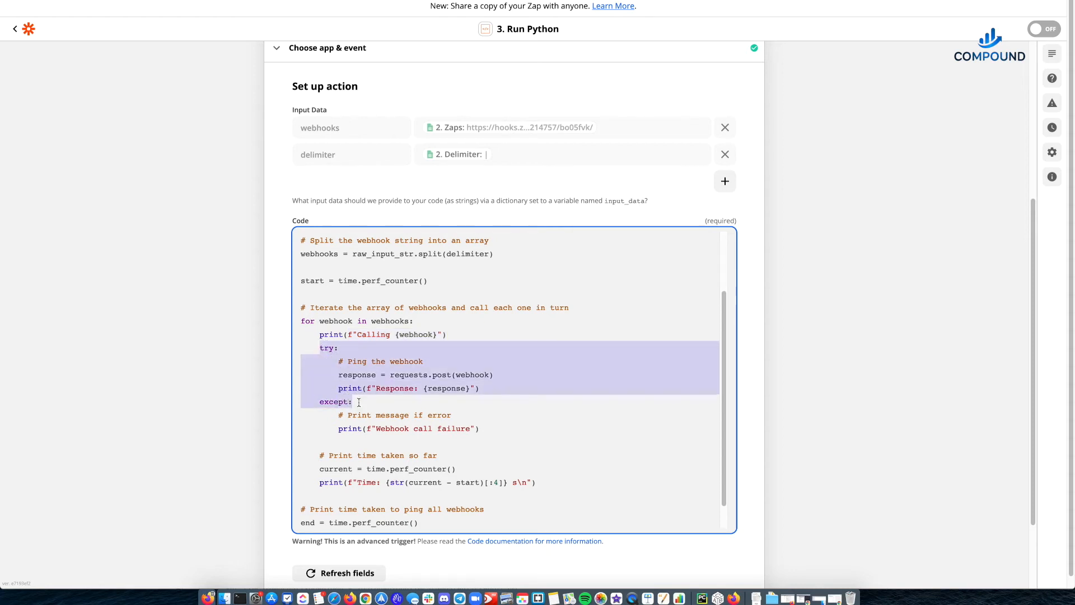
pyautogui.click(356, 402)
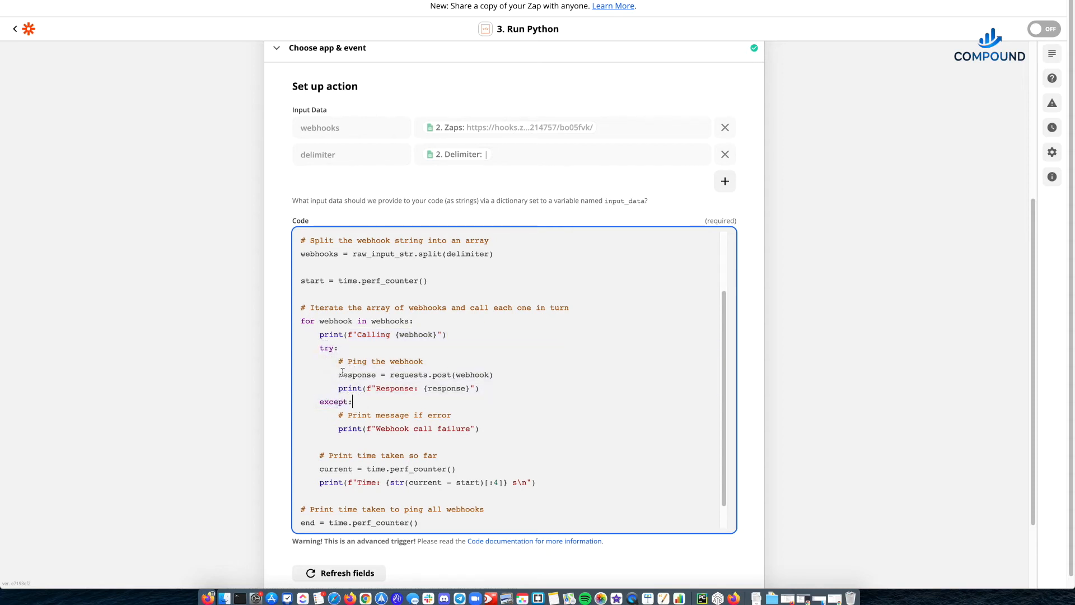
pyautogui.moveTo(338, 375); pyautogui.dragTo(510, 373)
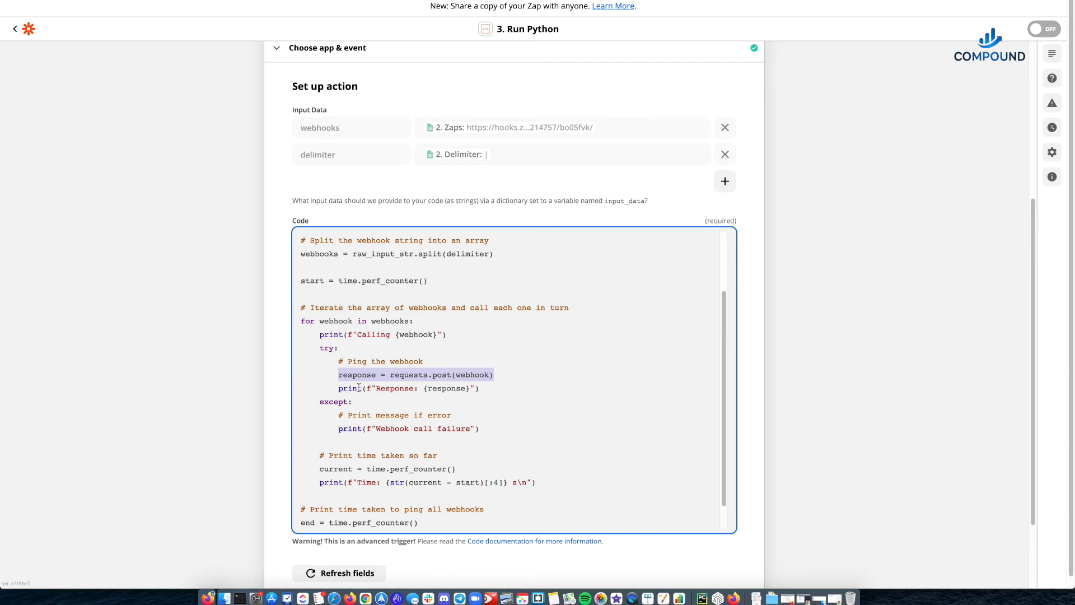
pyautogui.moveTo(339, 414); pyautogui.dragTo(483, 429)
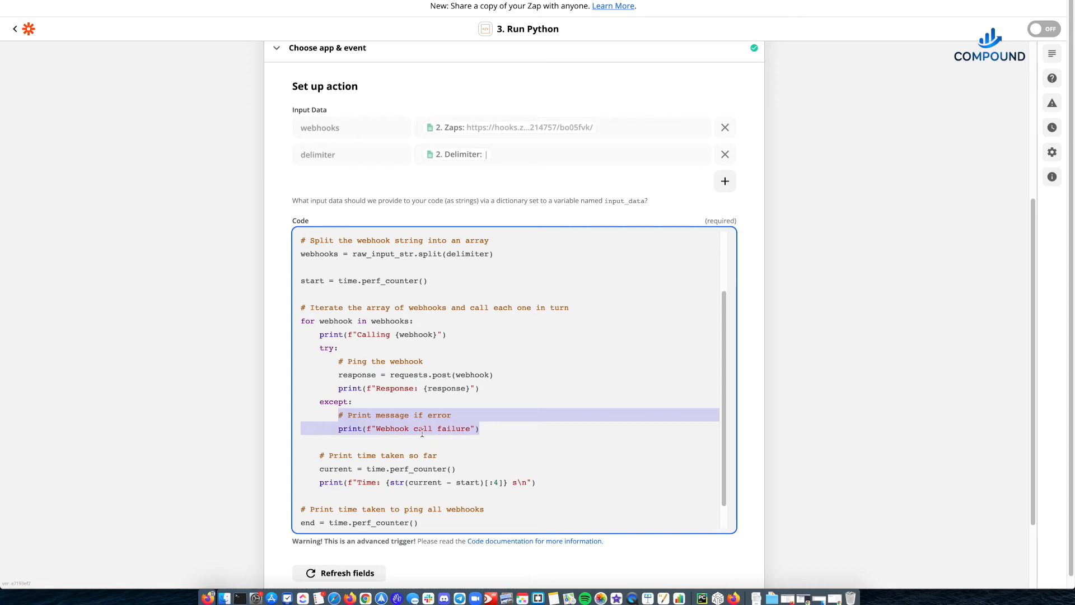
pyautogui.scroll(-1, 440, 411)
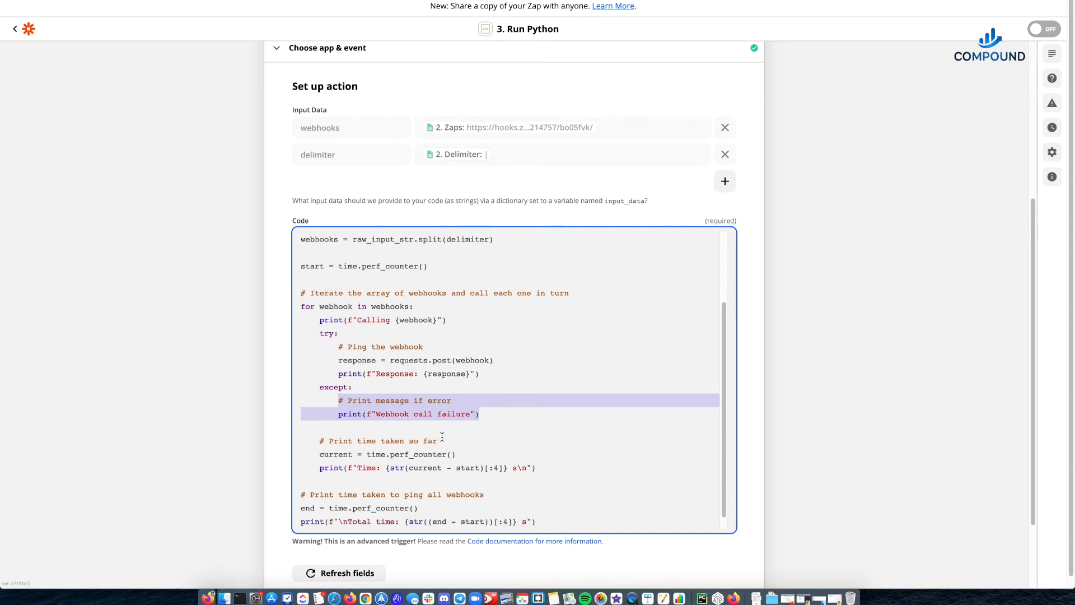
# - Examine the requests.post call, tracing the requests import, the post method and the webhook argument
pyautogui.click(343, 361)
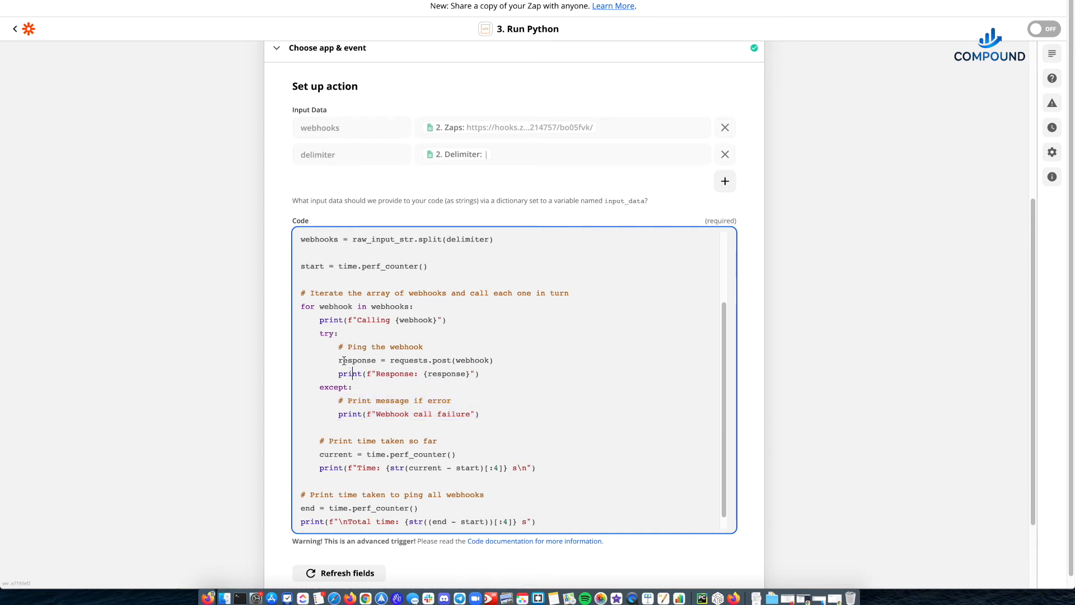
pyautogui.moveTo(339, 360); pyautogui.dragTo(500, 358)
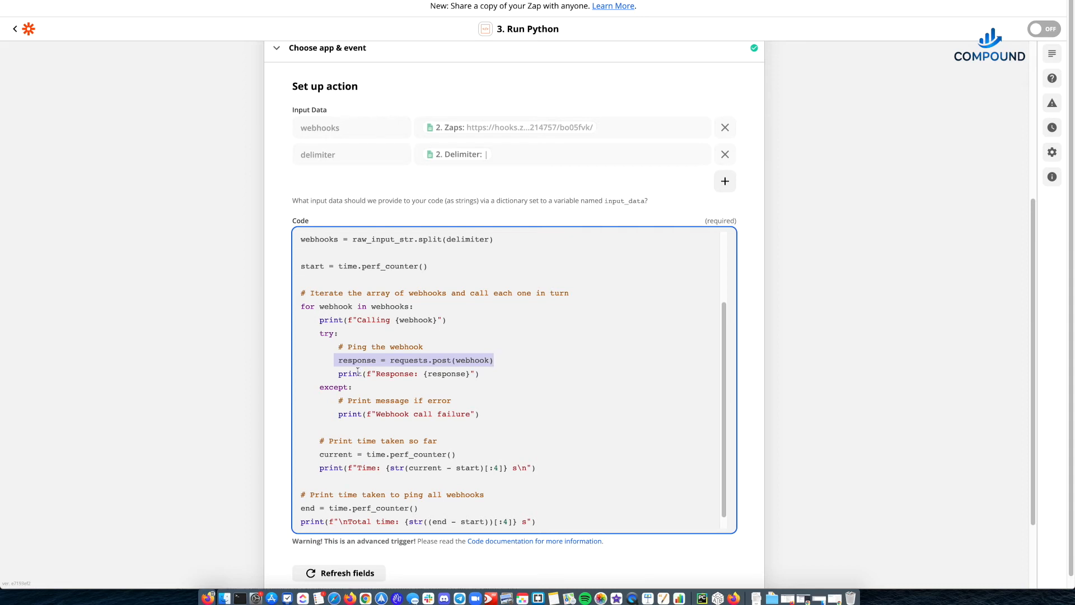
pyautogui.doubleClick(419, 360)
pyautogui.scroll(3, 419, 360)
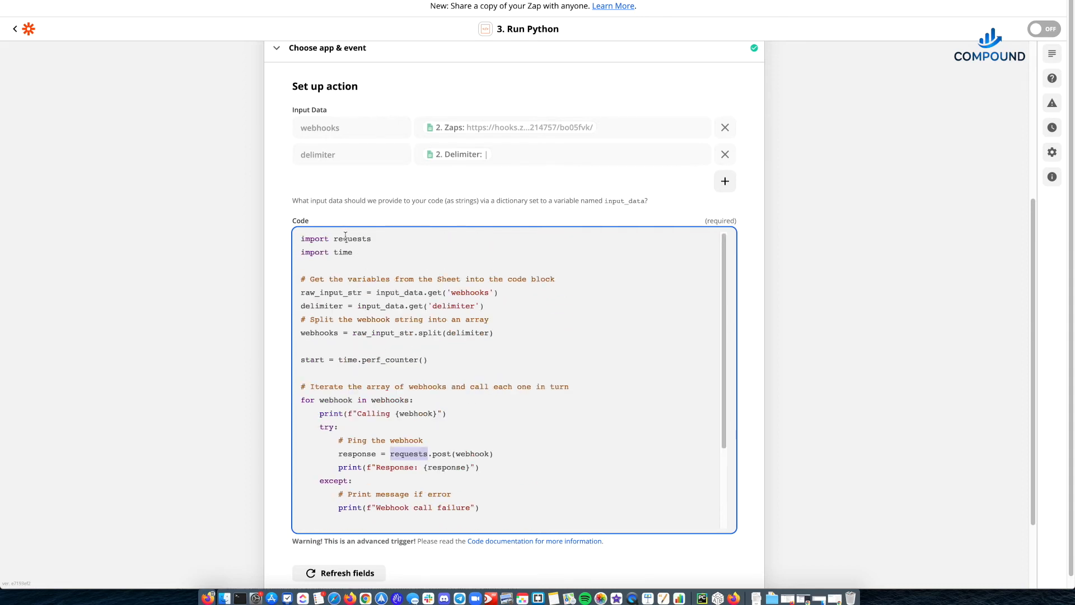
pyautogui.scroll(-2, 353, 247)
pyautogui.scroll(-2, 356, 260)
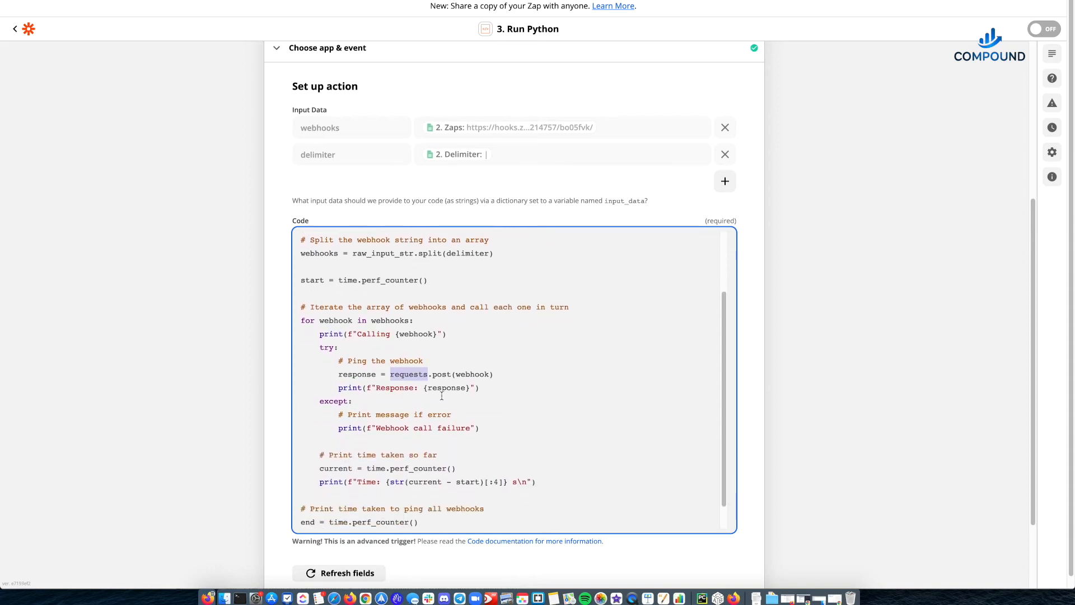
pyautogui.click(441, 375)
pyautogui.doubleClick(441, 375)
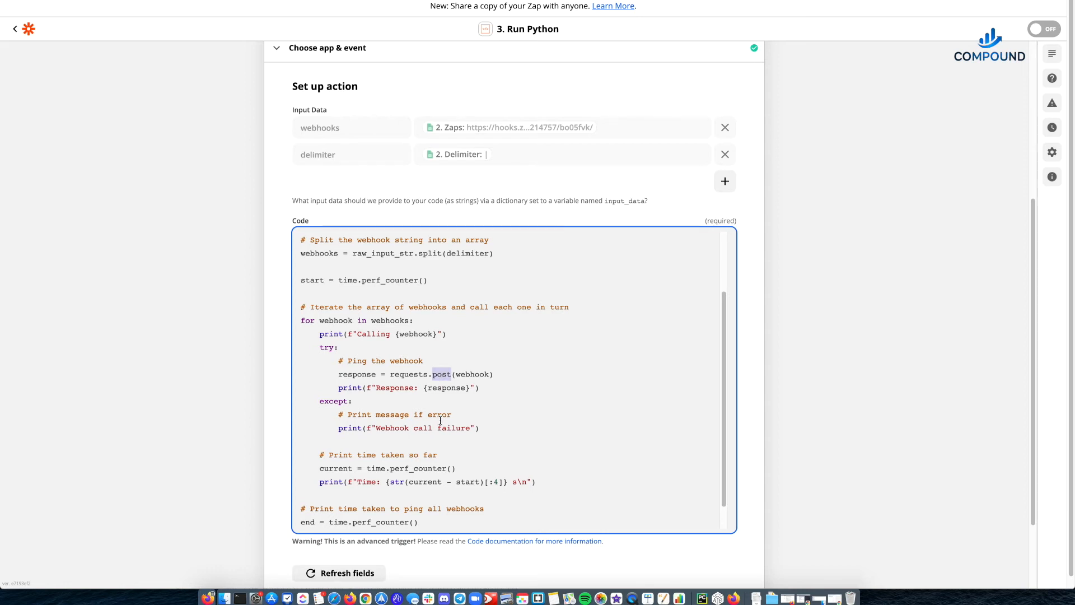
pyautogui.doubleClick(479, 374)
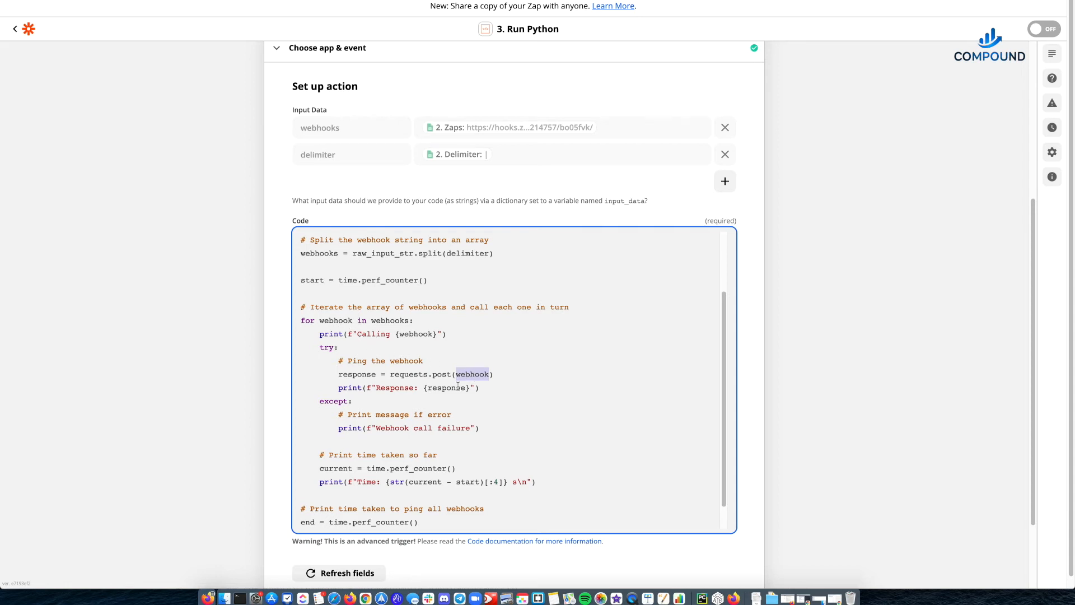
# - Examine the line that prints the response and the lines that capture and print the time taken so far
pyautogui.scroll(-1, 435, 389)
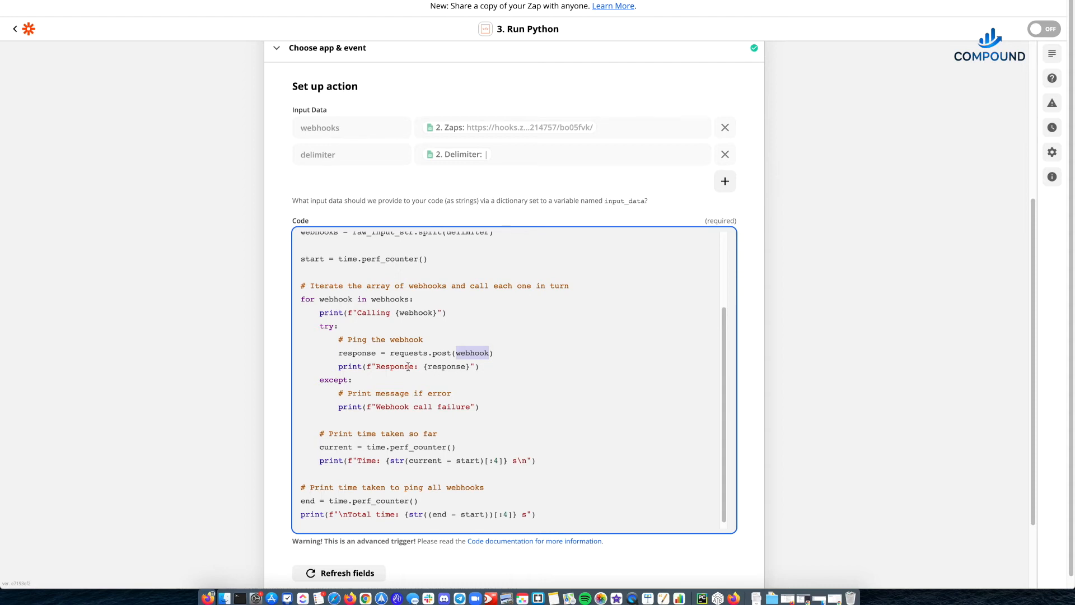
pyautogui.moveTo(381, 366); pyautogui.dragTo(485, 367)
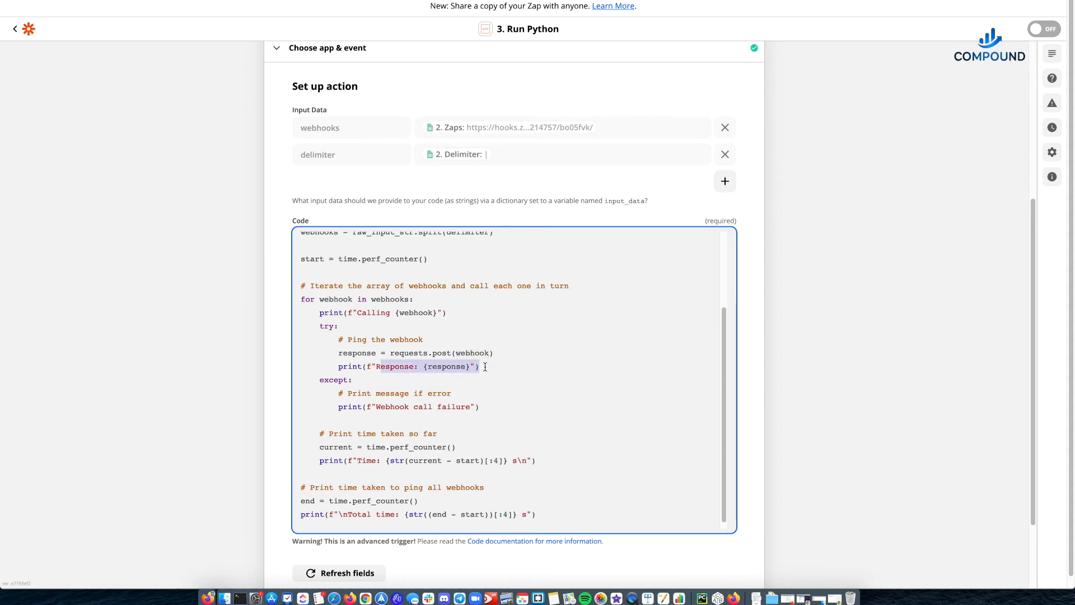
pyautogui.scroll(-1, 448, 381)
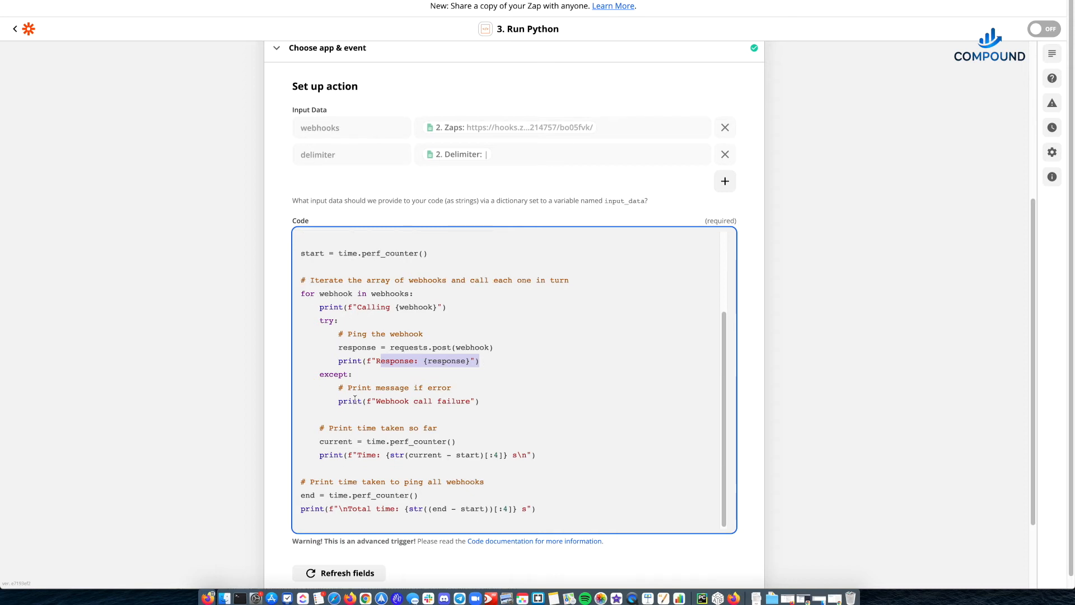
pyautogui.moveTo(320, 441); pyautogui.dragTo(463, 437)
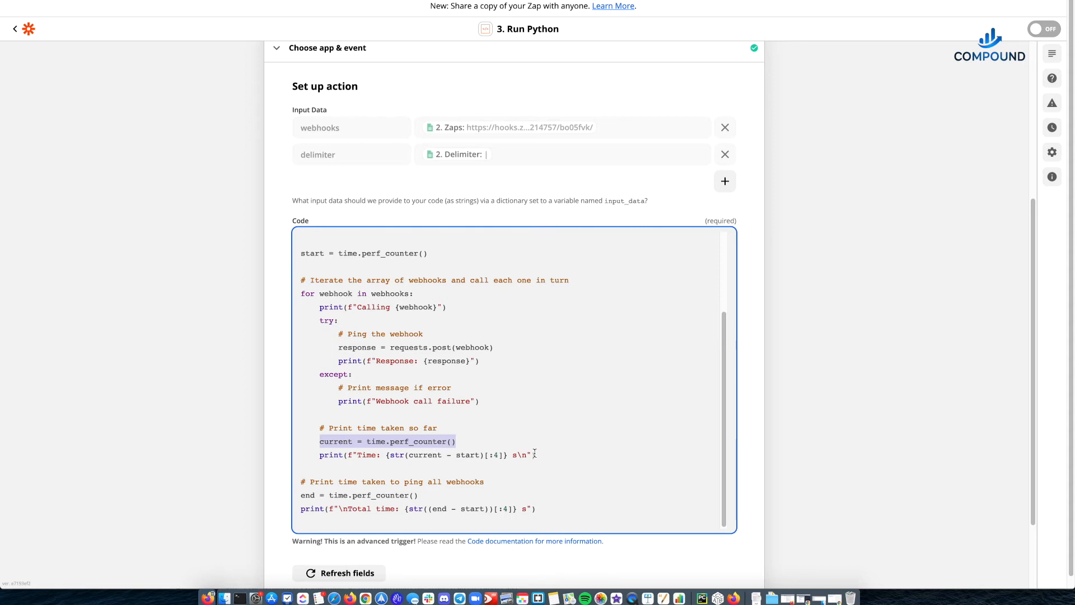
pyautogui.click(510, 457)
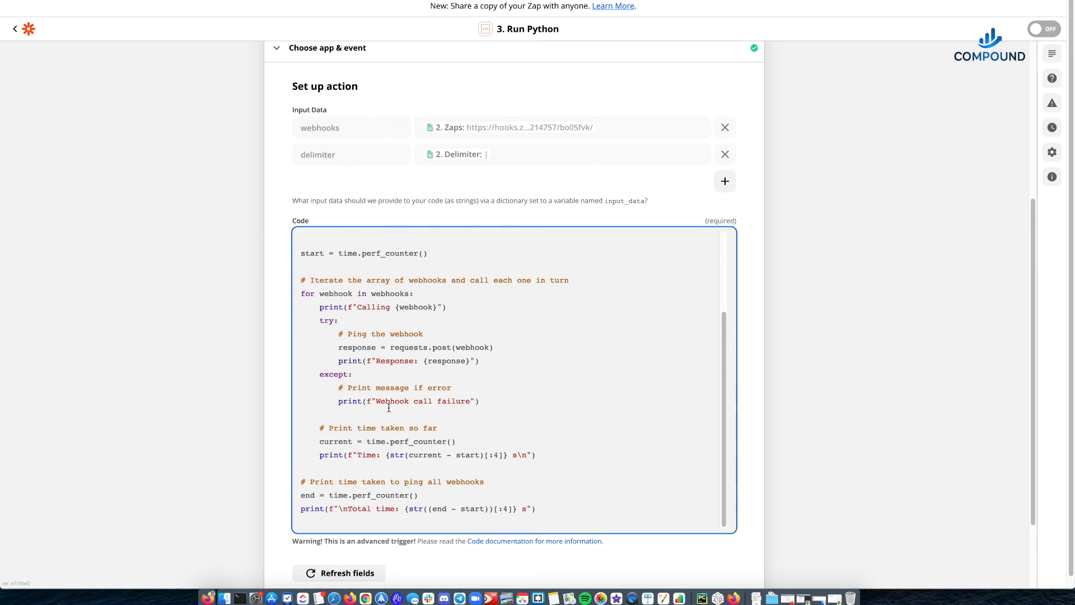
# - Examine the whole loop body and the closing lines that set the end time and print the total time
pyautogui.scroll(-2, 389, 409)
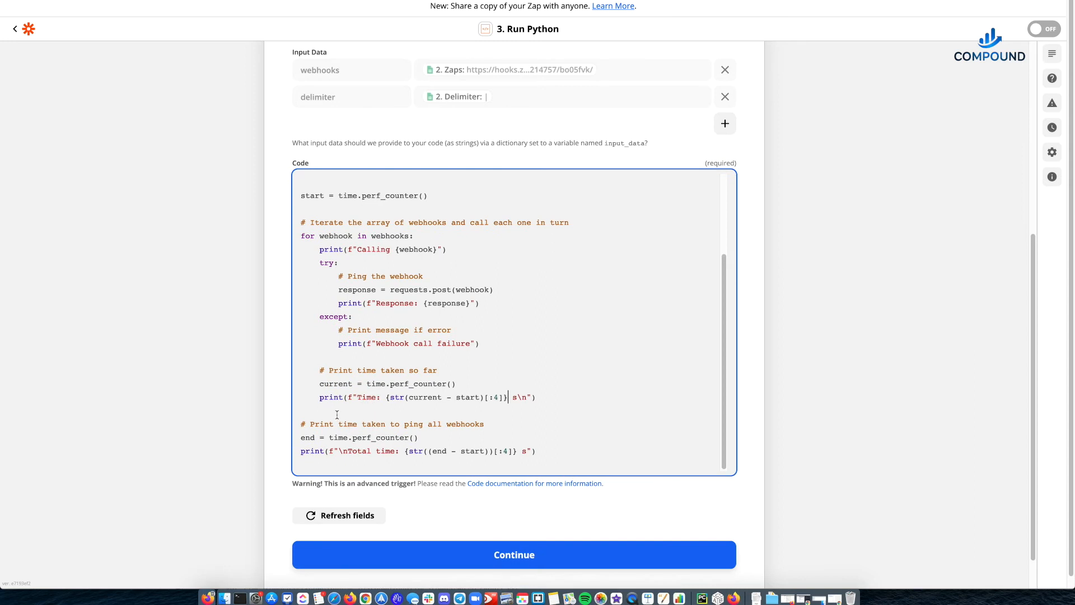
pyautogui.click(318, 408)
pyautogui.moveTo(303, 233); pyautogui.dragTo(557, 396)
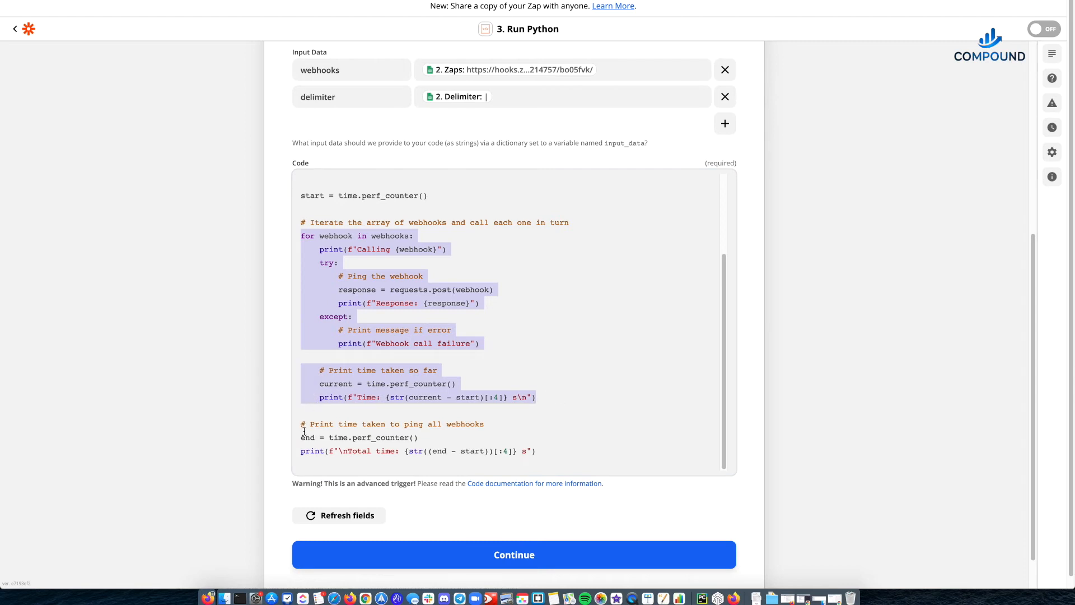
pyautogui.moveTo(301, 438); pyautogui.dragTo(476, 435)
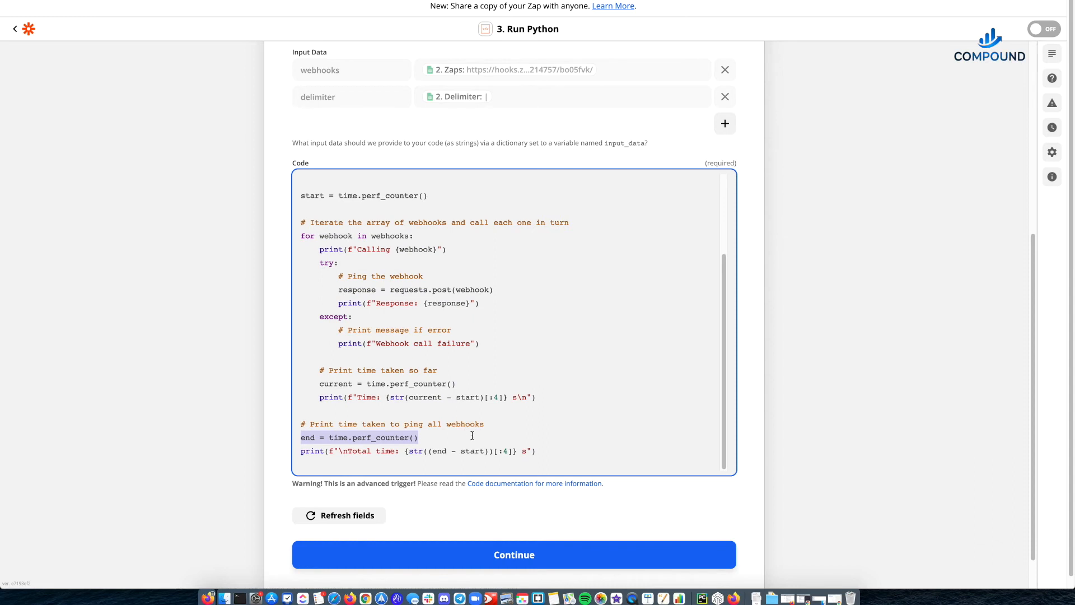
pyautogui.moveTo(354, 453); pyautogui.dragTo(540, 451)
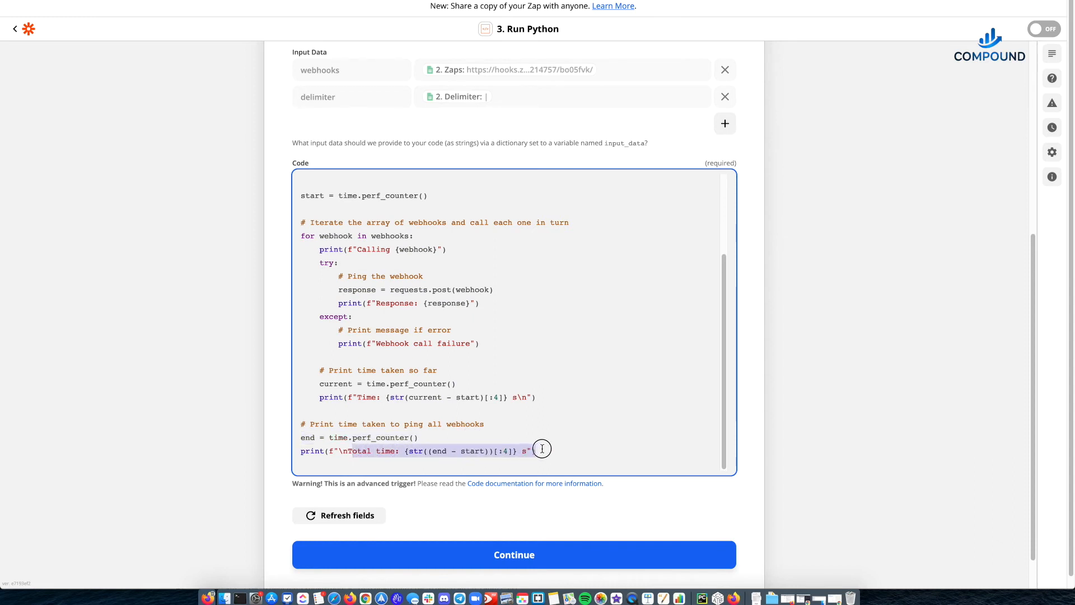
pyautogui.click(543, 451)
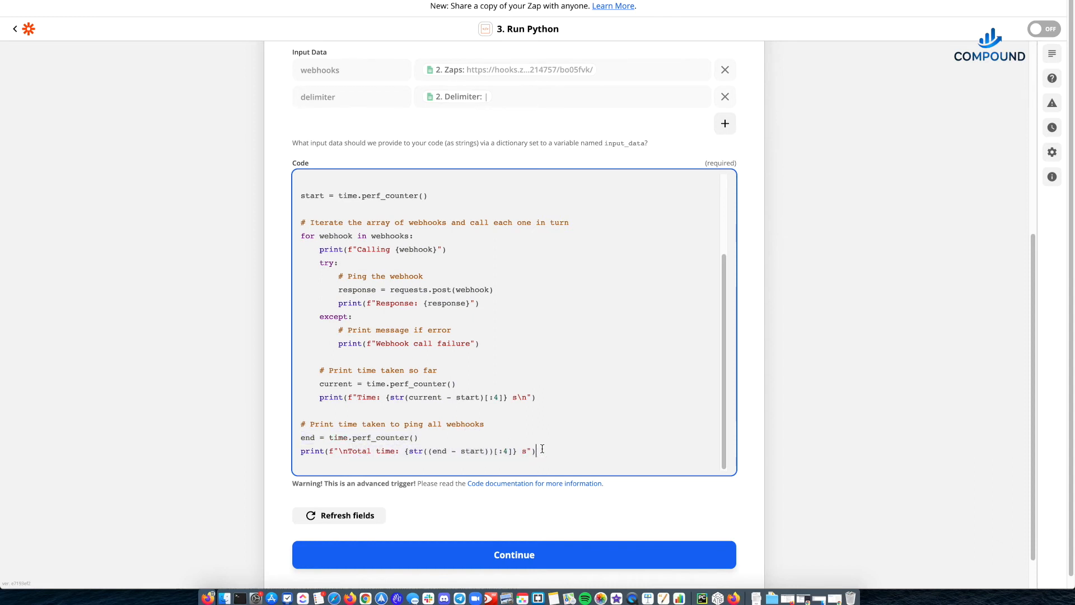
# - Review the script once more from the imports down to the print line for the elapsed time per webhook
pyautogui.scroll(3, 544, 412)
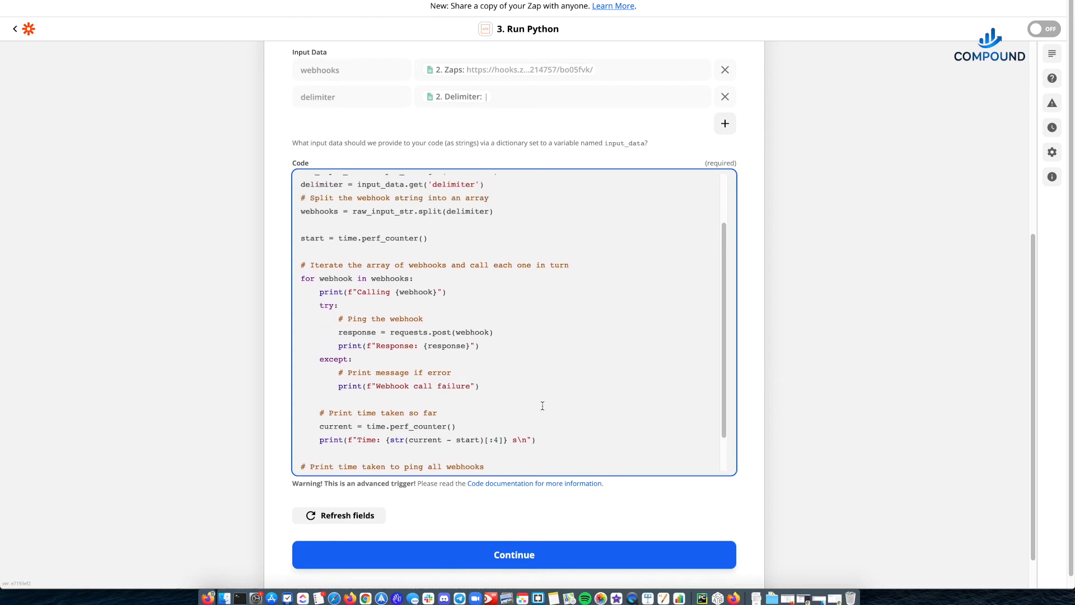
pyautogui.scroll(1, 542, 406)
pyautogui.scroll(-5, 535, 403)
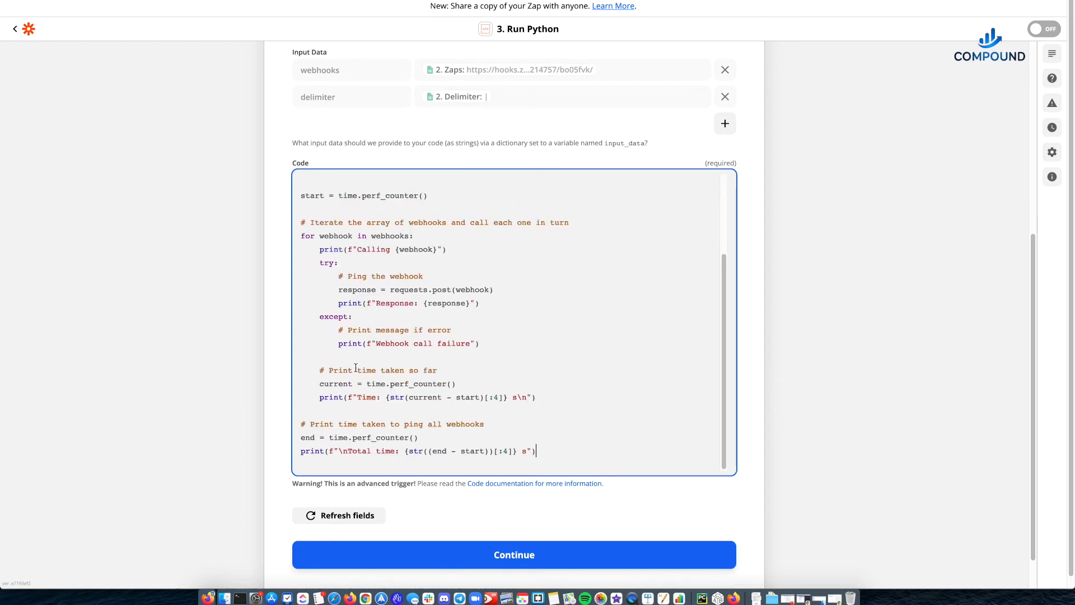
pyautogui.moveTo(330, 397); pyautogui.dragTo(562, 398)
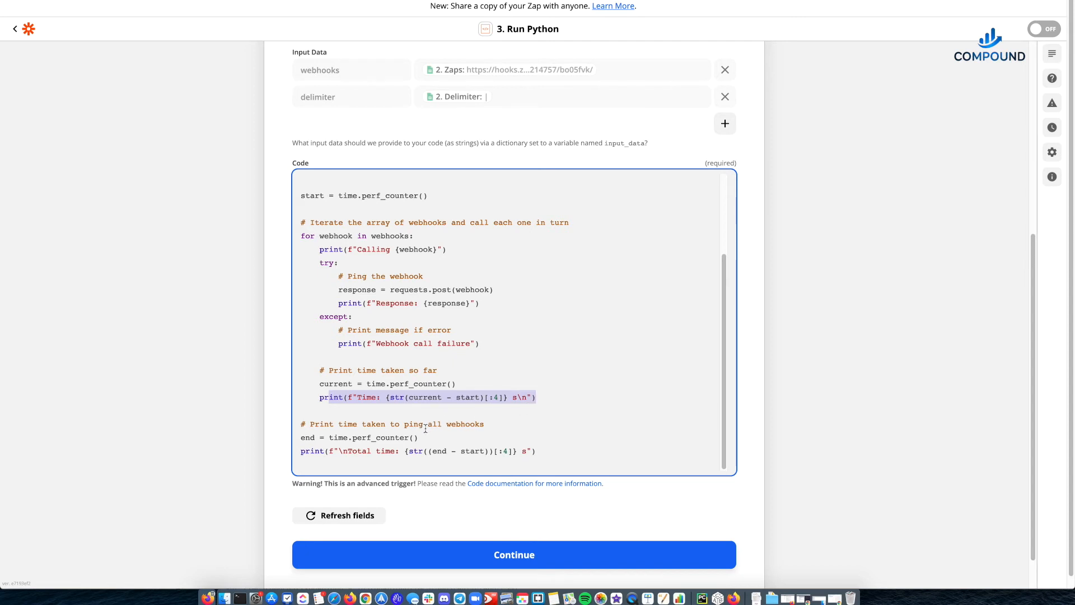
# - Complete the Run Python action setup, run its test, and bring the test logs into view
pyautogui.scroll(-2, 252, 474)
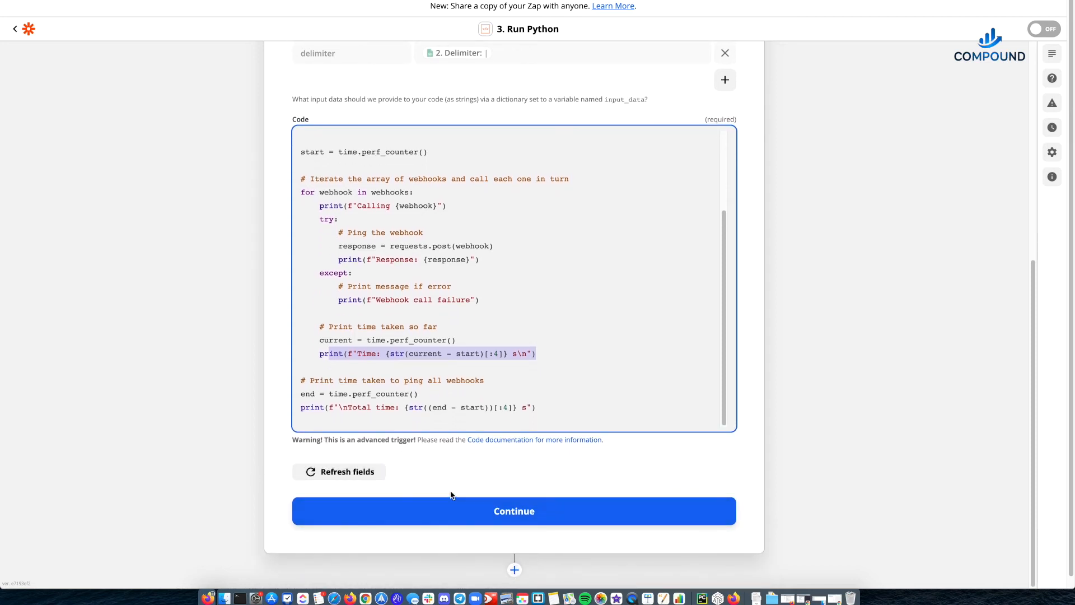
pyautogui.click(508, 509)
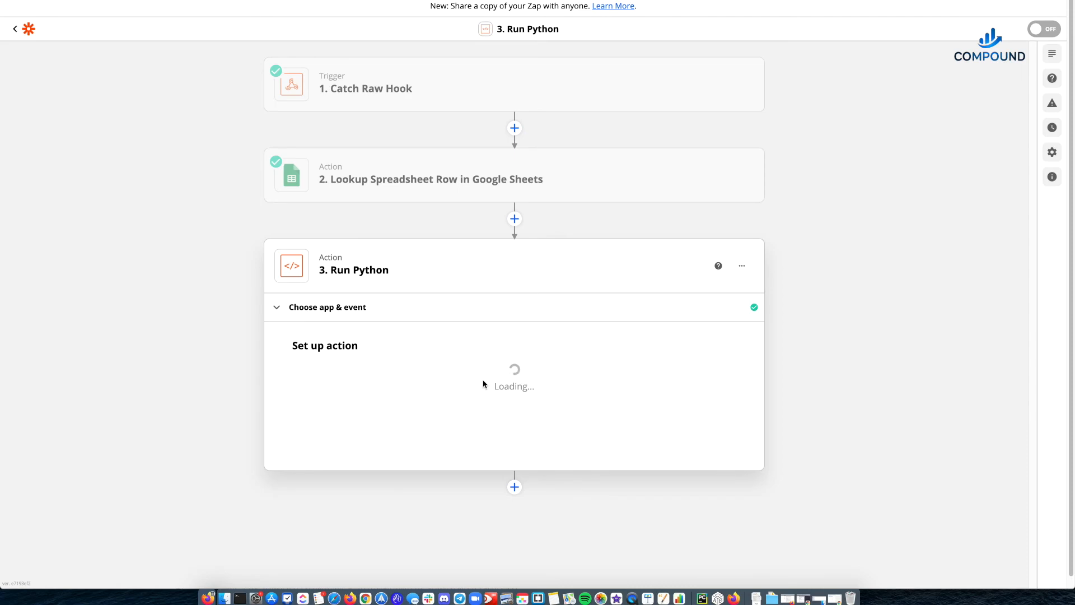
pyautogui.scroll(-5, 174, 416)
pyautogui.click(386, 512)
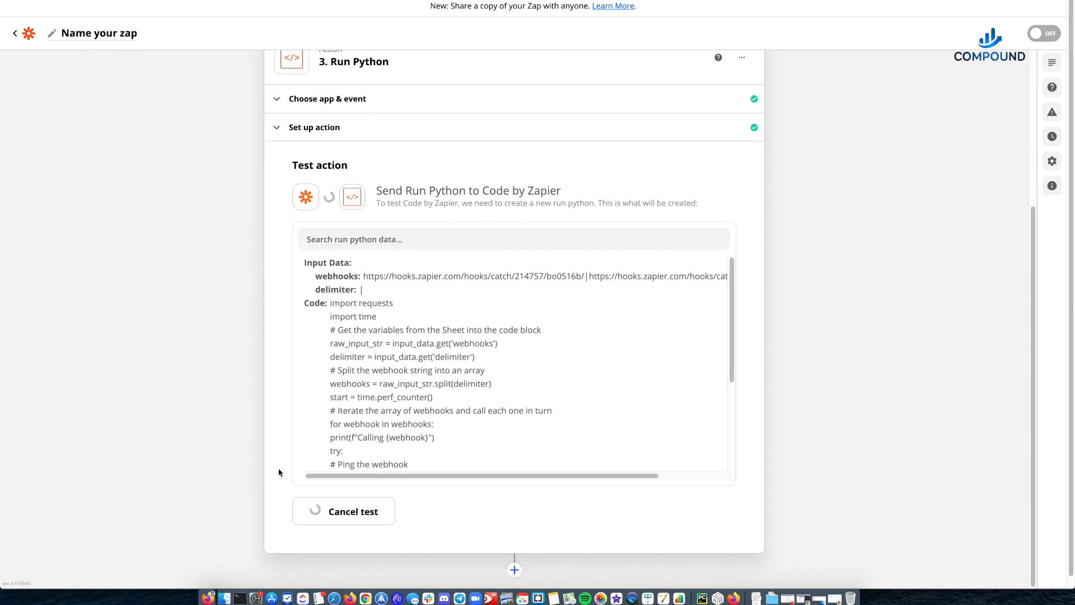
pyautogui.scroll(-2, 299, 413)
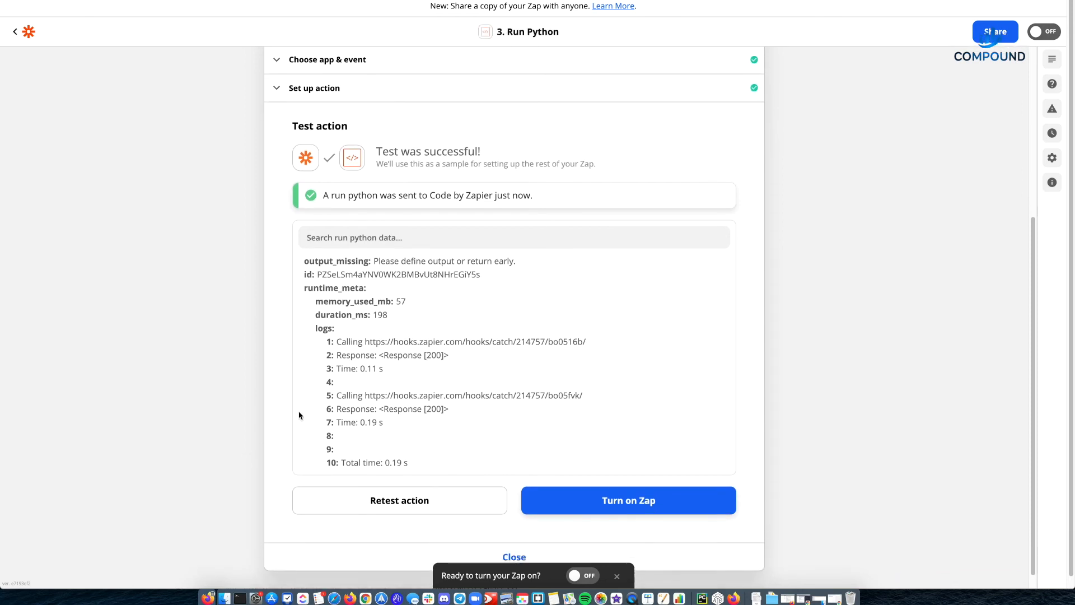
pyautogui.scroll(-1, 411, 355)
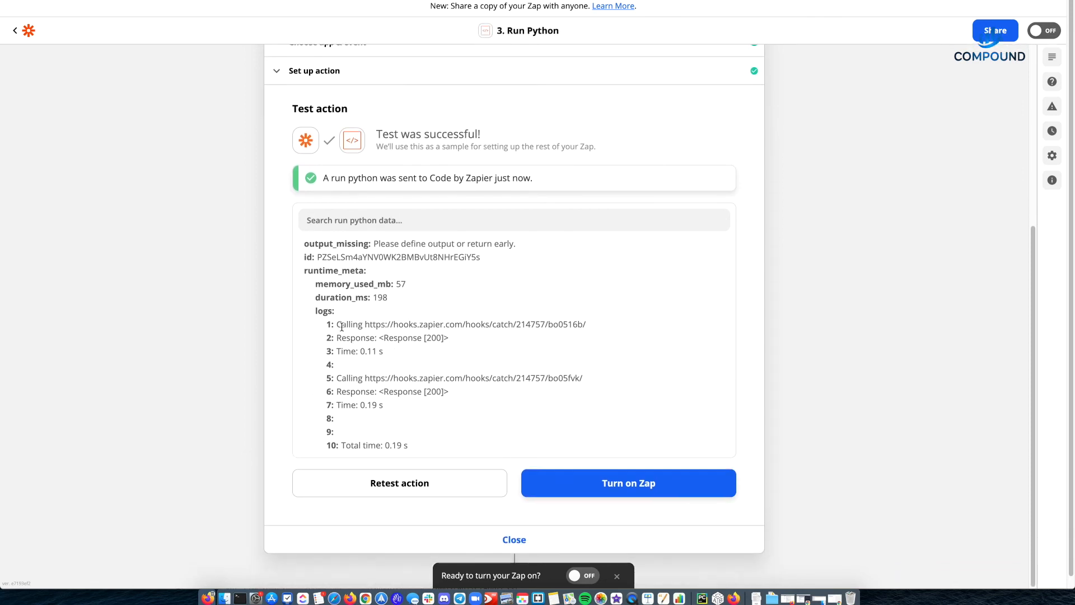
# - Examine the Run Python test logs for each webhook's called URL, response code and elapsed time, and close the action
pyautogui.moveTo(341, 324); pyautogui.dragTo(592, 331)
pyautogui.moveTo(356, 338); pyautogui.dragTo(452, 343)
pyautogui.doubleClick(433, 336)
pyautogui.moveTo(336, 336); pyautogui.dragTo(424, 339)
pyautogui.click(343, 338)
pyautogui.moveTo(355, 337); pyautogui.dragTo(476, 341)
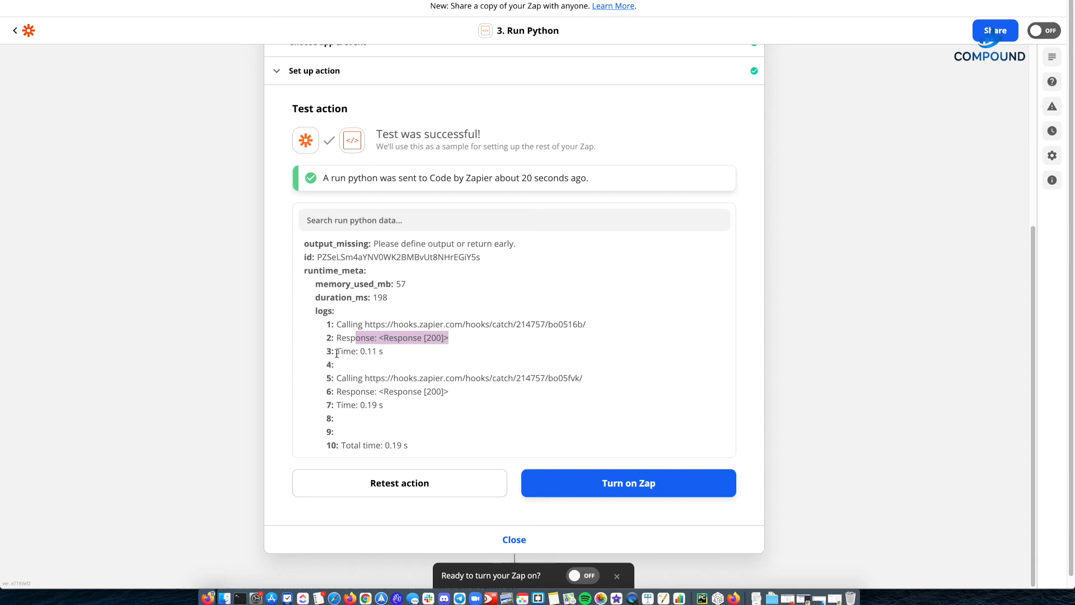
pyautogui.moveTo(344, 351); pyautogui.dragTo(406, 354)
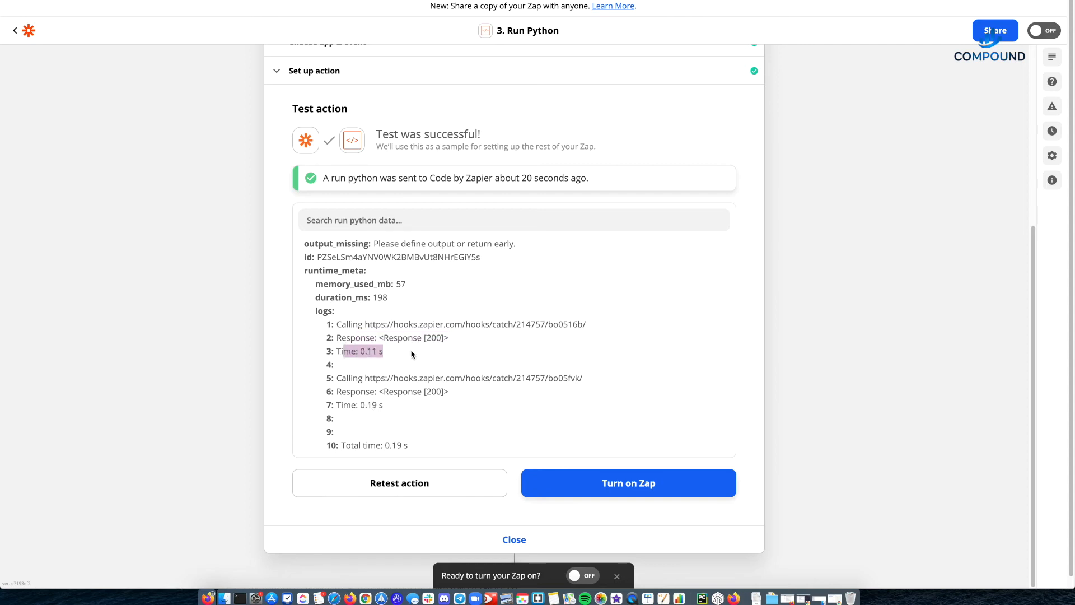
pyautogui.moveTo(336, 378); pyautogui.dragTo(366, 405)
pyautogui.click(388, 405)
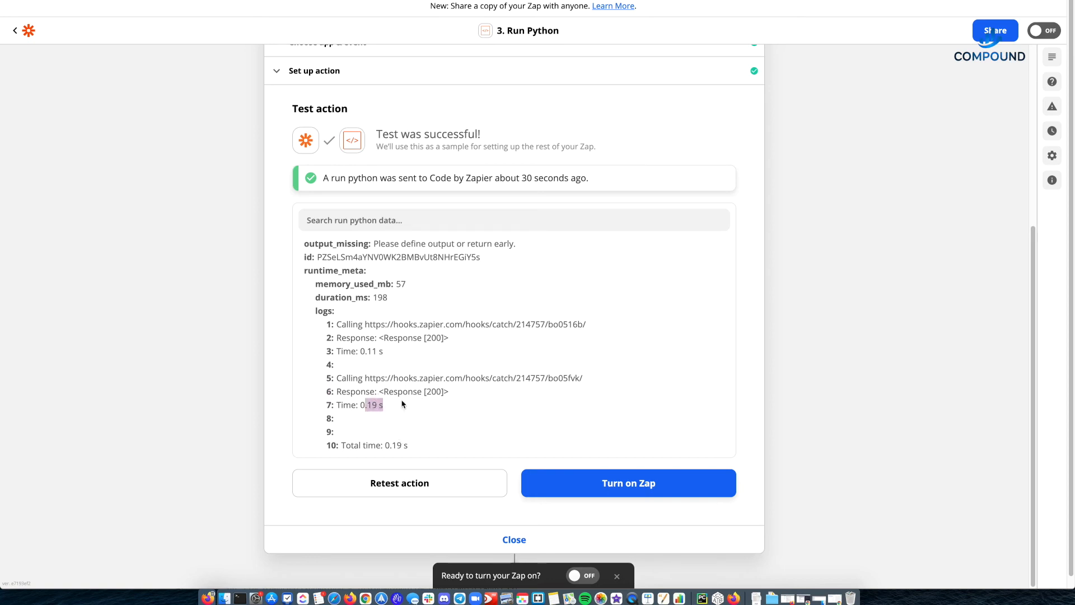
pyautogui.click(485, 377)
pyautogui.click(515, 535)
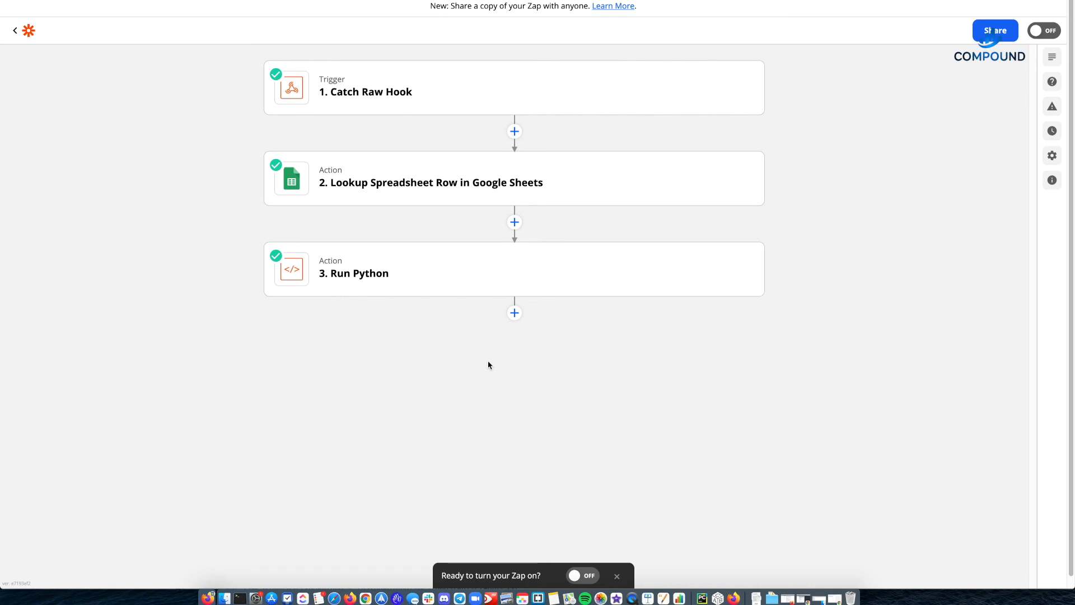
# - Add a Delay by Zapier action after Run Python with Delay For as its event
pyautogui.click(516, 315)
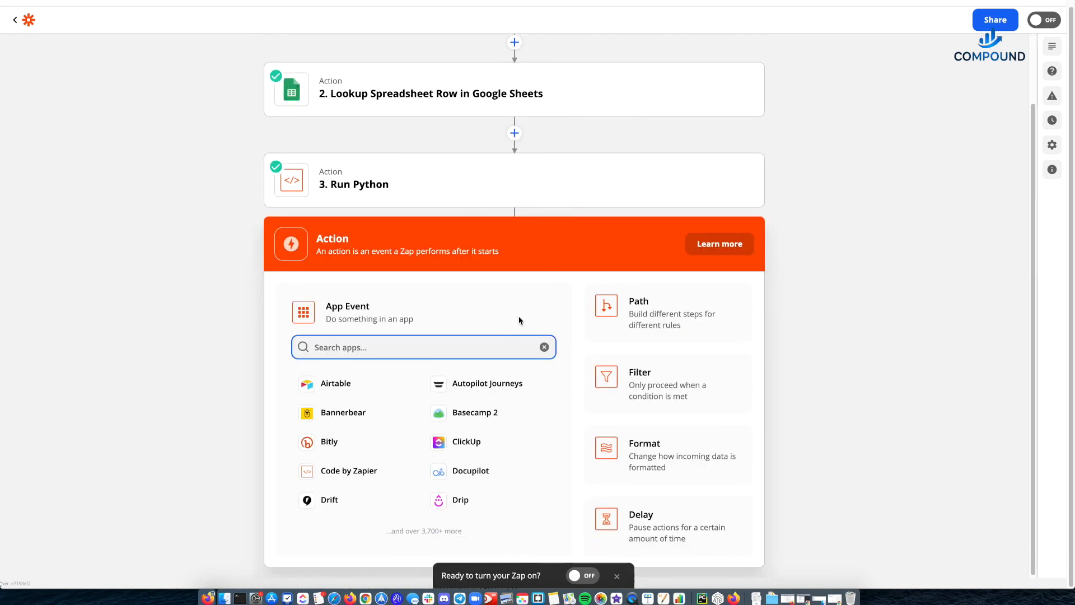
pyautogui.click(673, 528)
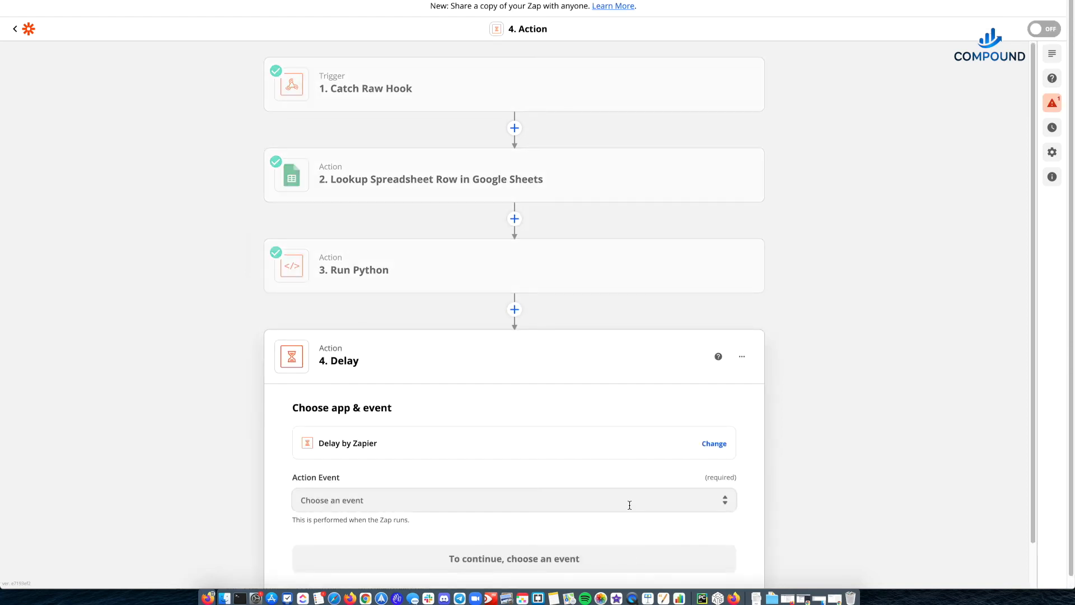
pyautogui.scroll(-2, 286, 449)
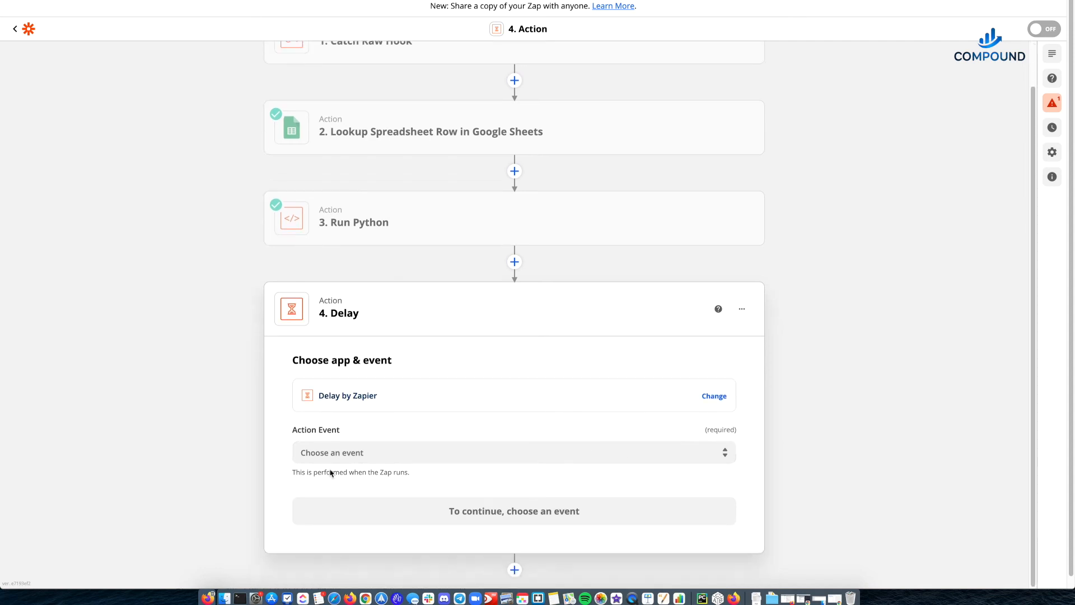
pyautogui.click(358, 456)
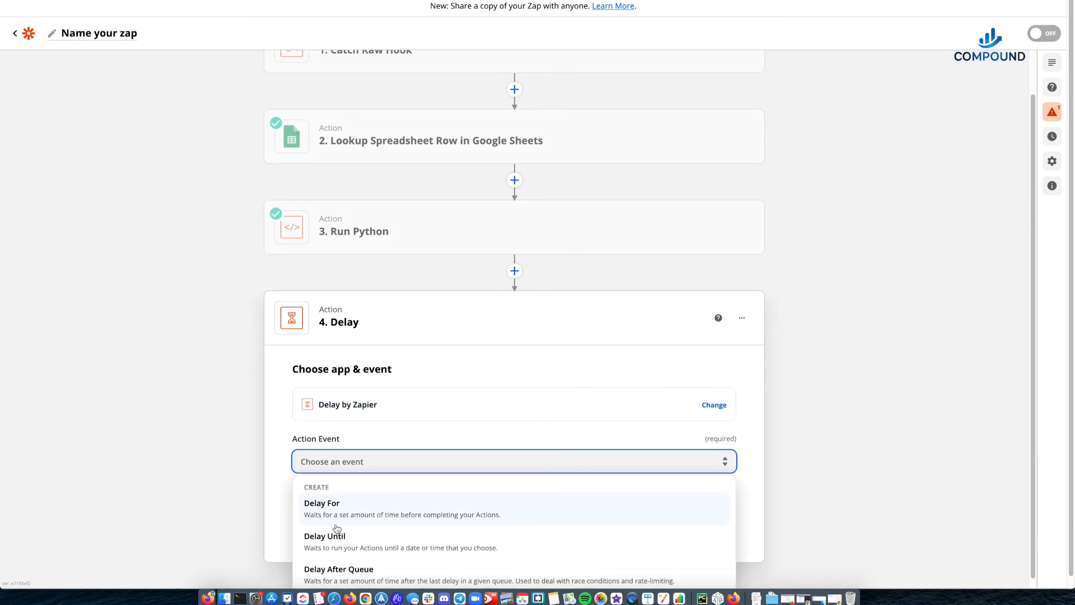
pyautogui.click(349, 511)
pyautogui.click(348, 516)
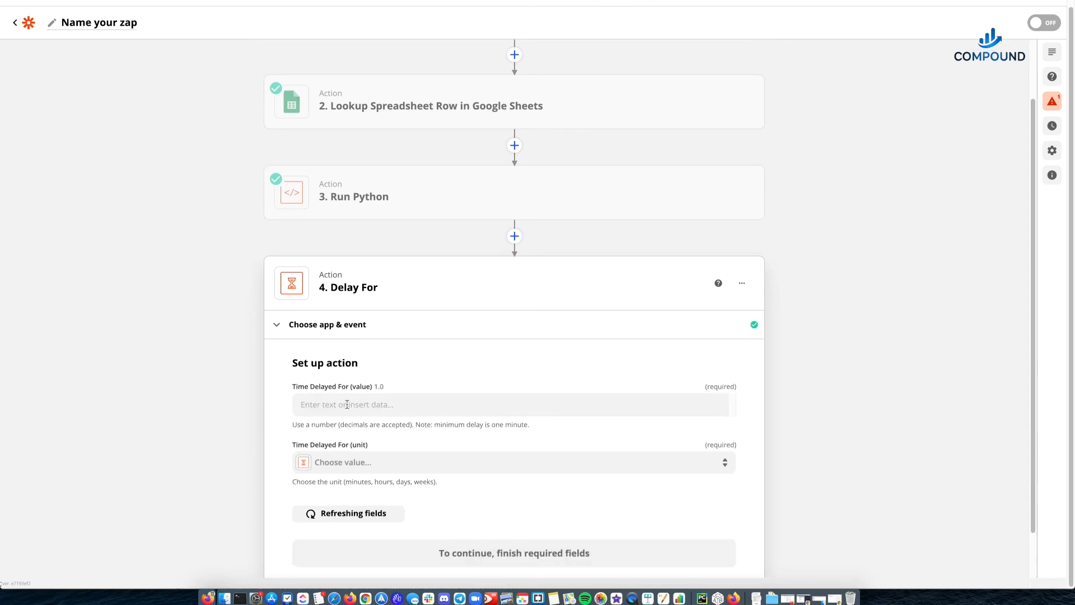
# - Set the delay value to Frequency (mins) from the Google Sheets lookup and the delay unit to Minutes
pyautogui.click(334, 403)
pyautogui.click(342, 518)
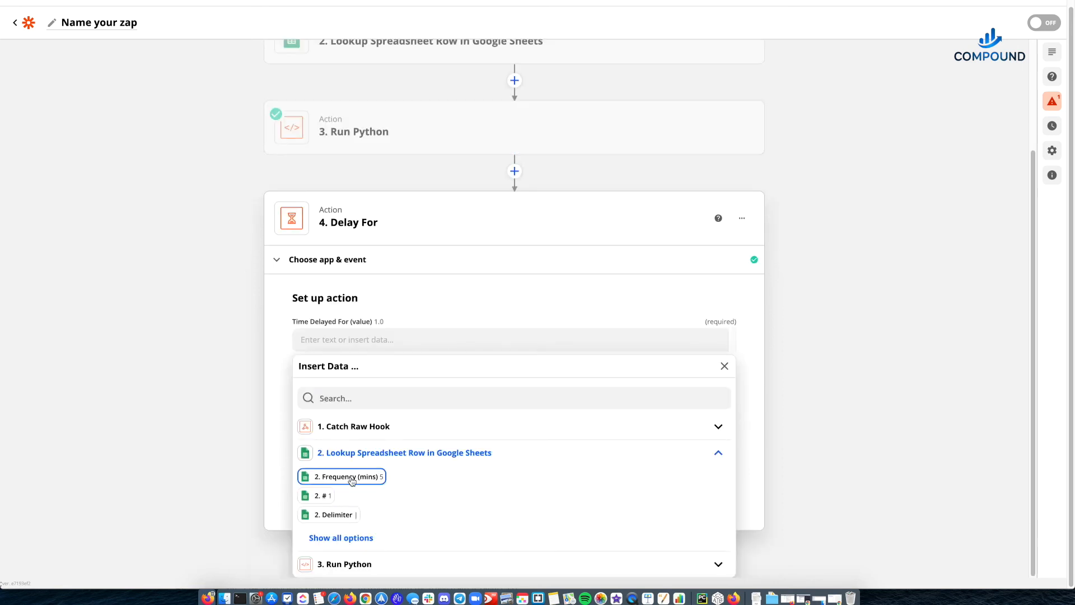
pyautogui.click(364, 477)
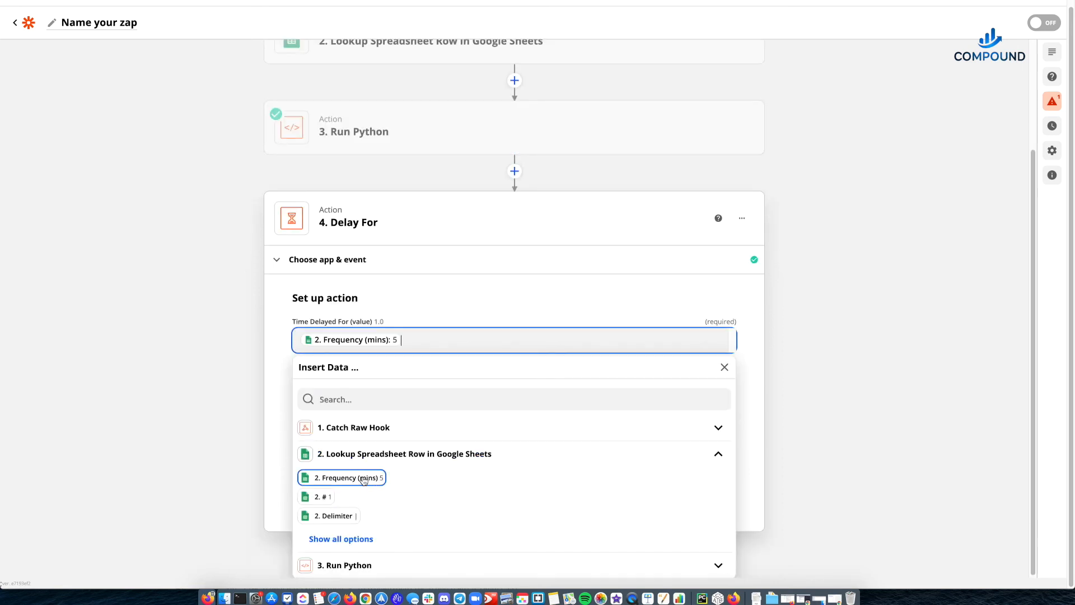
pyautogui.click(261, 356)
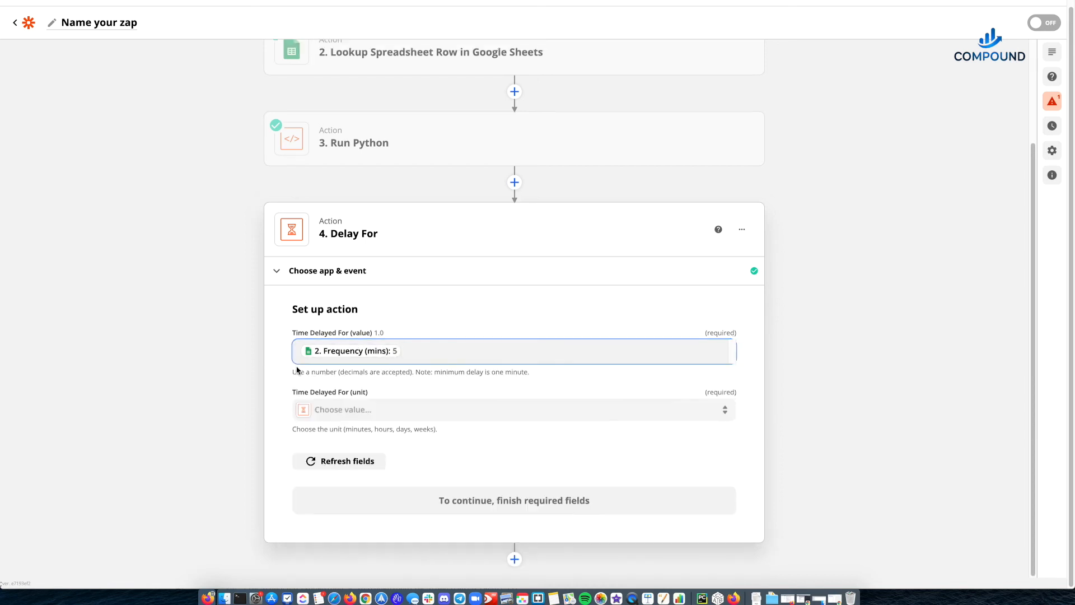
pyautogui.click(336, 412)
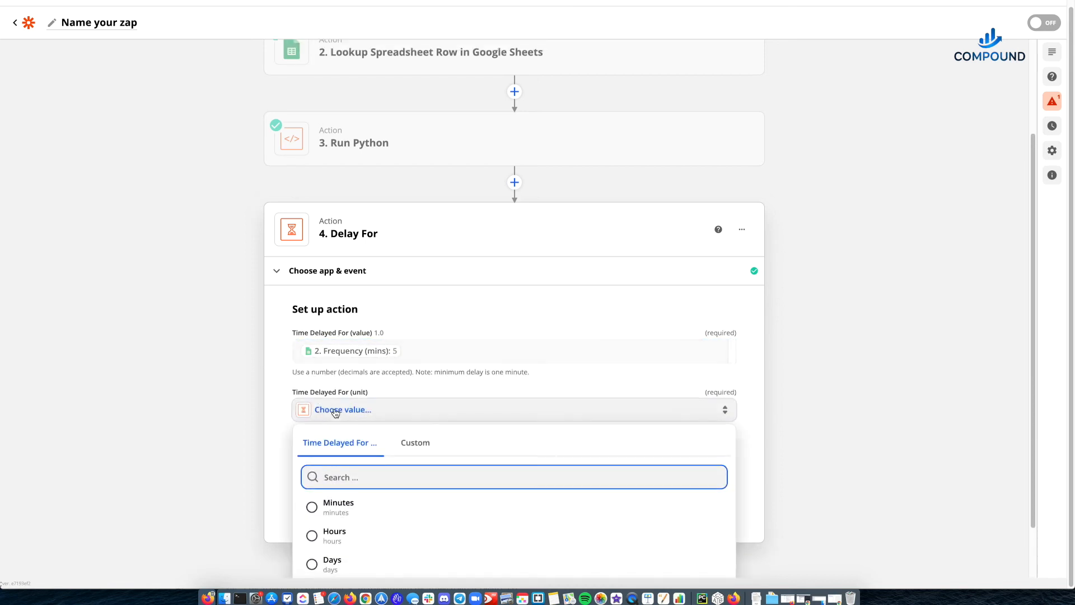
pyautogui.click(346, 506)
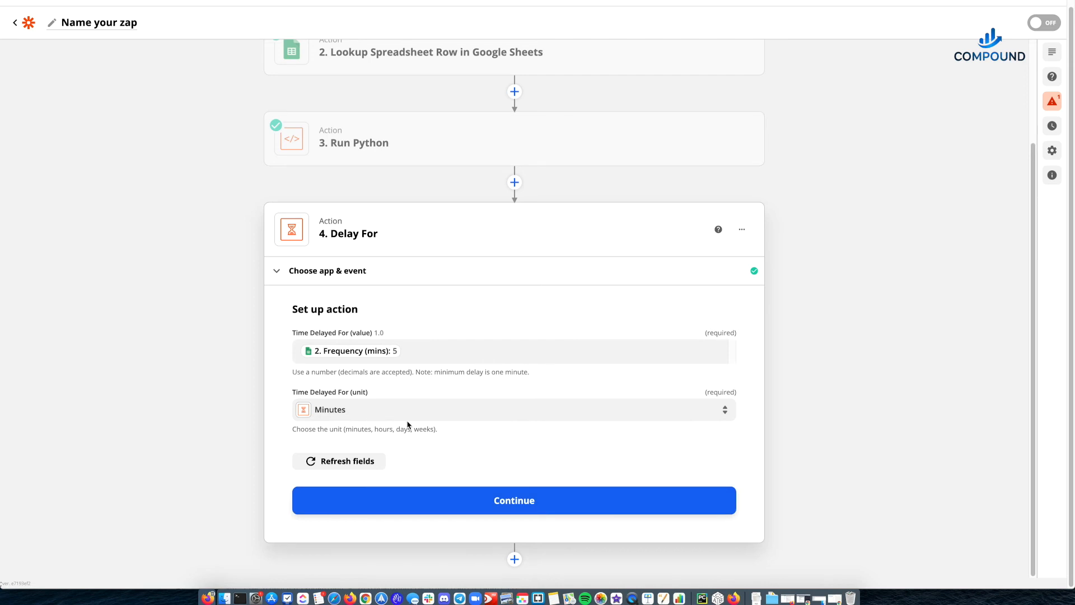
# - Complete the Delay For setup with its test and close the action
pyautogui.click(464, 506)
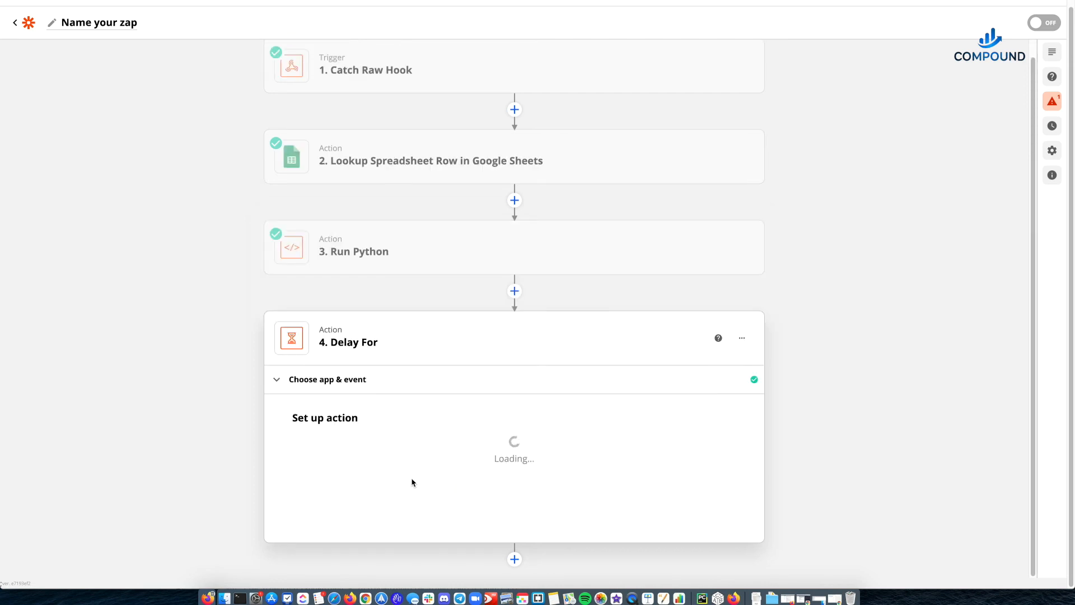
pyautogui.click(418, 512)
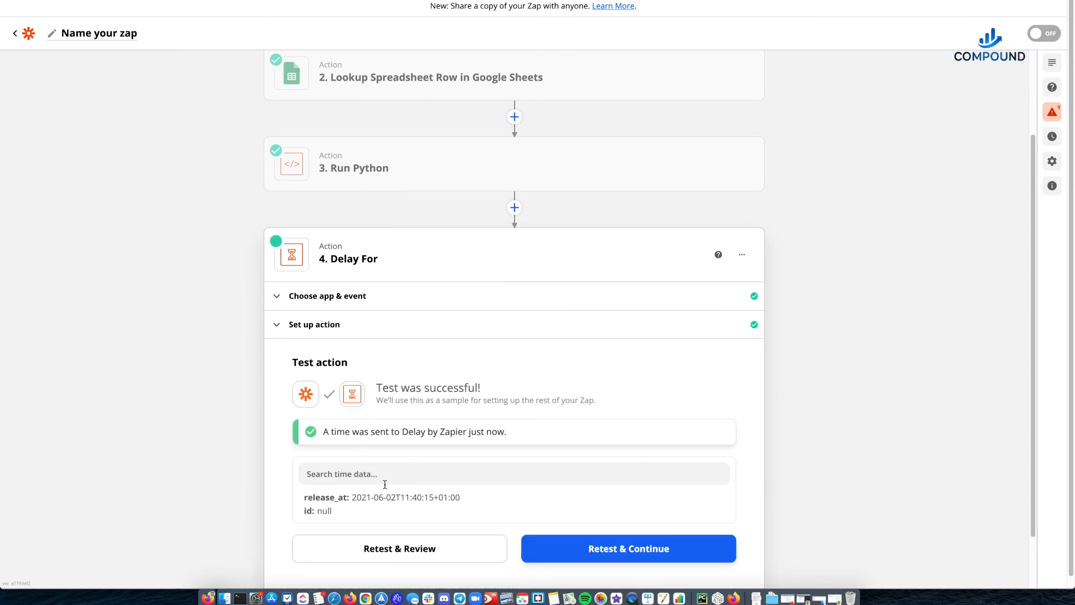
pyautogui.scroll(-3, 384, 490)
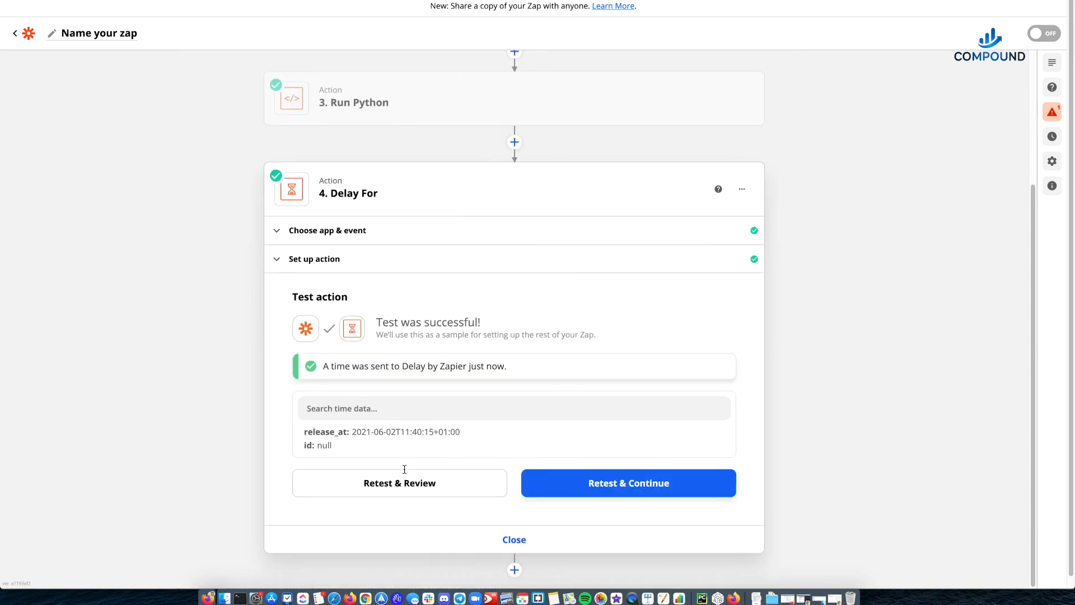
pyautogui.click(518, 546)
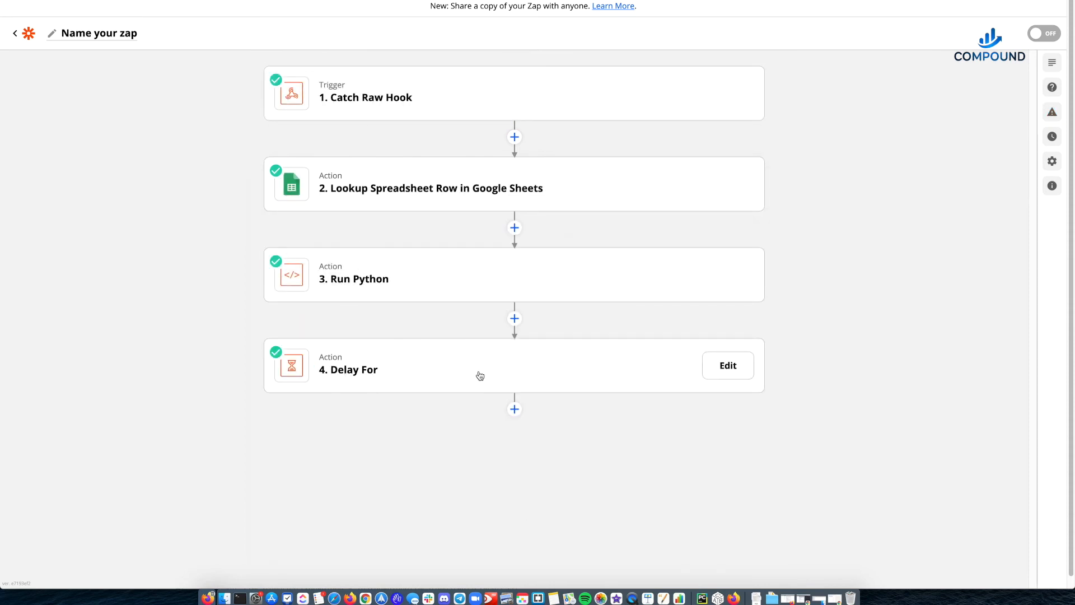
# - Add a Webhooks by Zapier action after Delay For with POST as its event, and continue to its setup
pyautogui.click(515, 409)
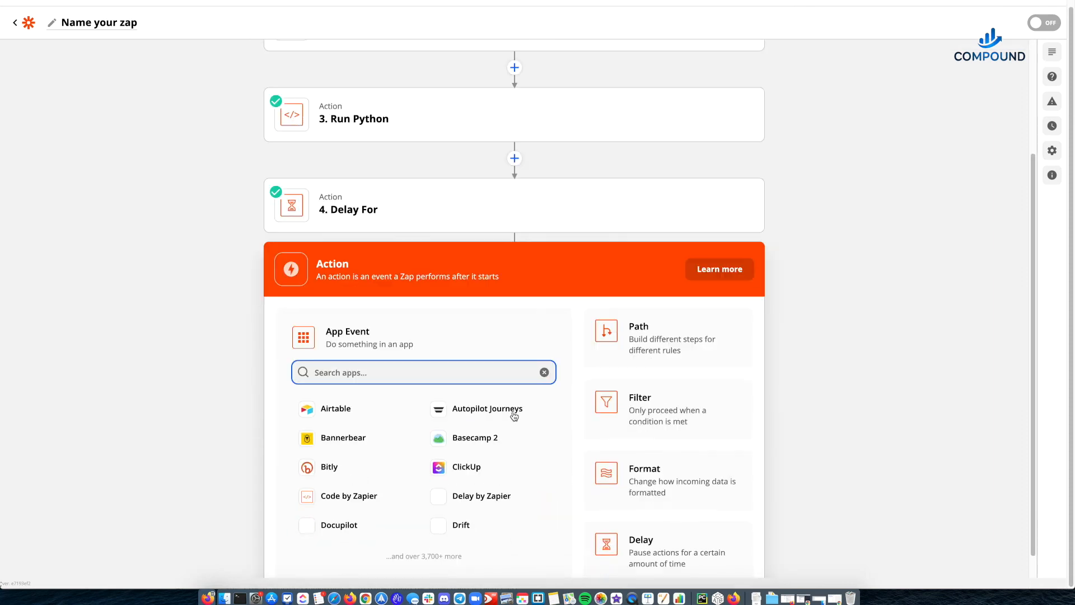
pyautogui.write('webh')
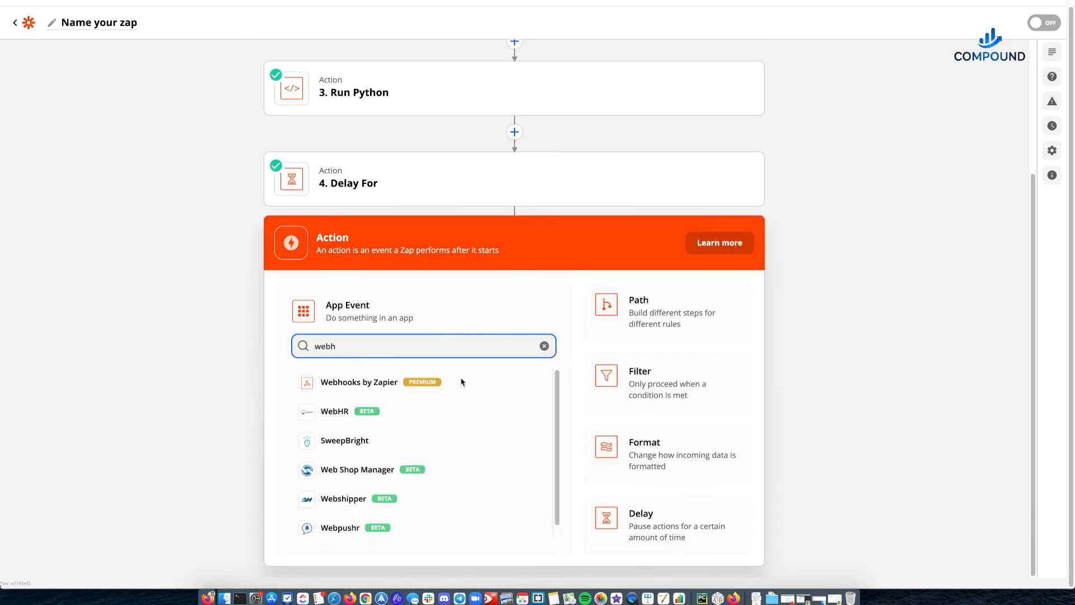
pyautogui.click(408, 383)
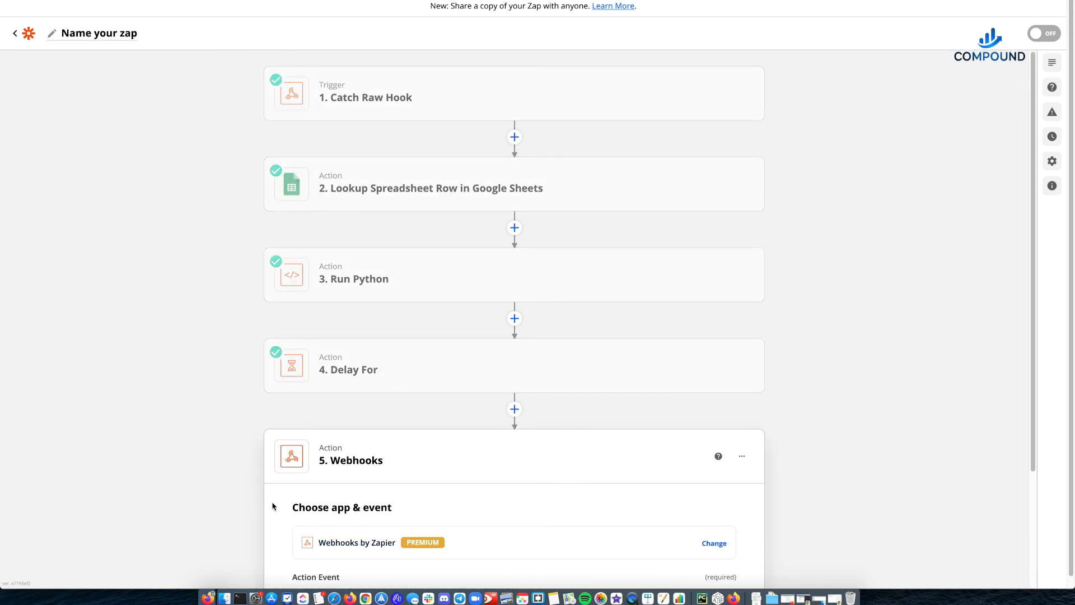
pyautogui.scroll(-3, 273, 506)
pyautogui.click(370, 452)
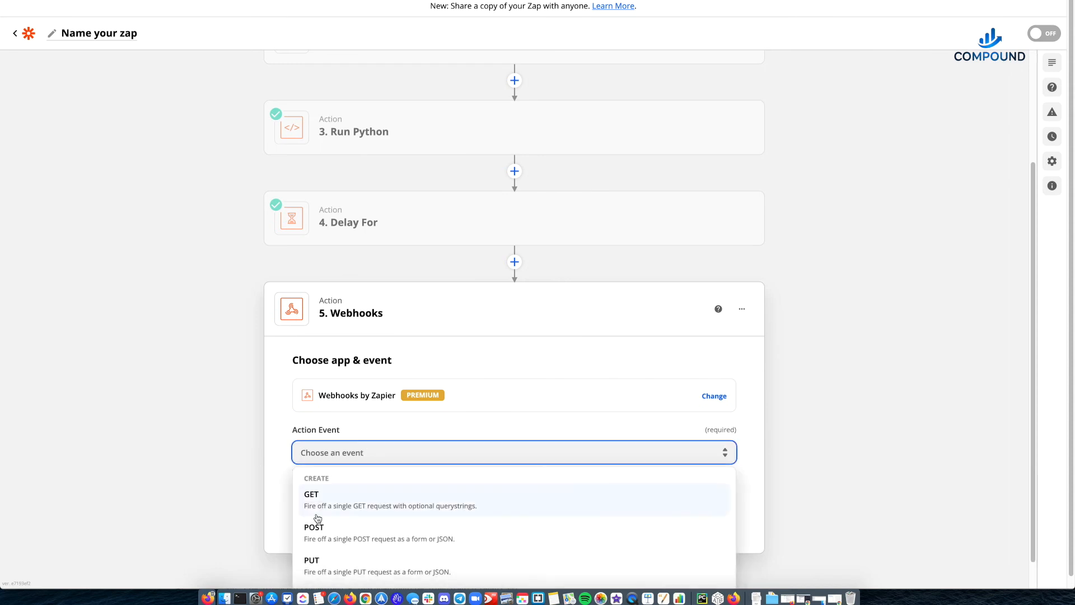
pyautogui.click(326, 538)
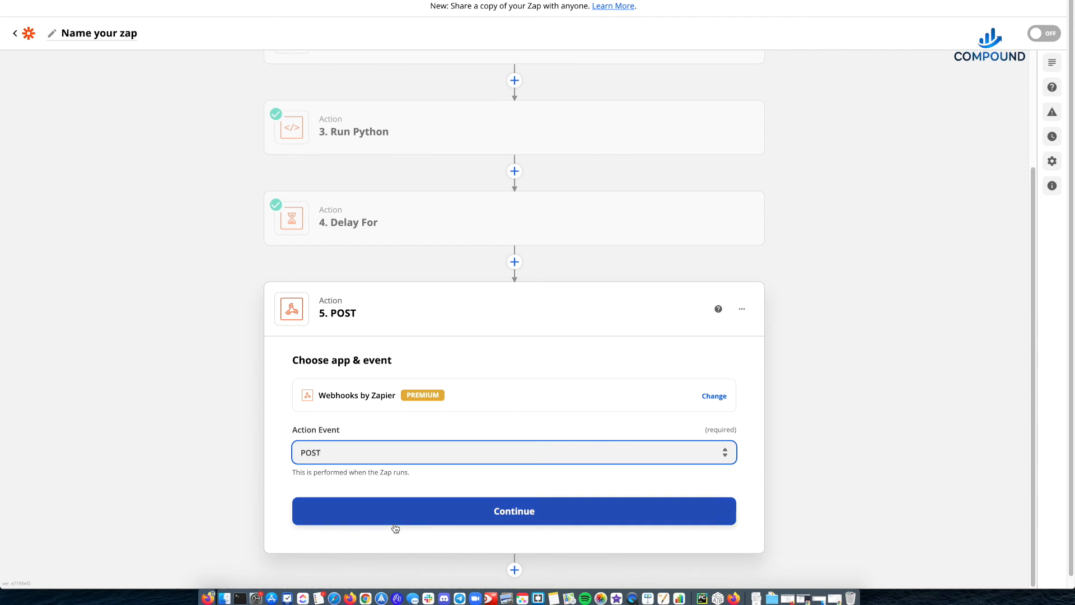
pyautogui.click(485, 524)
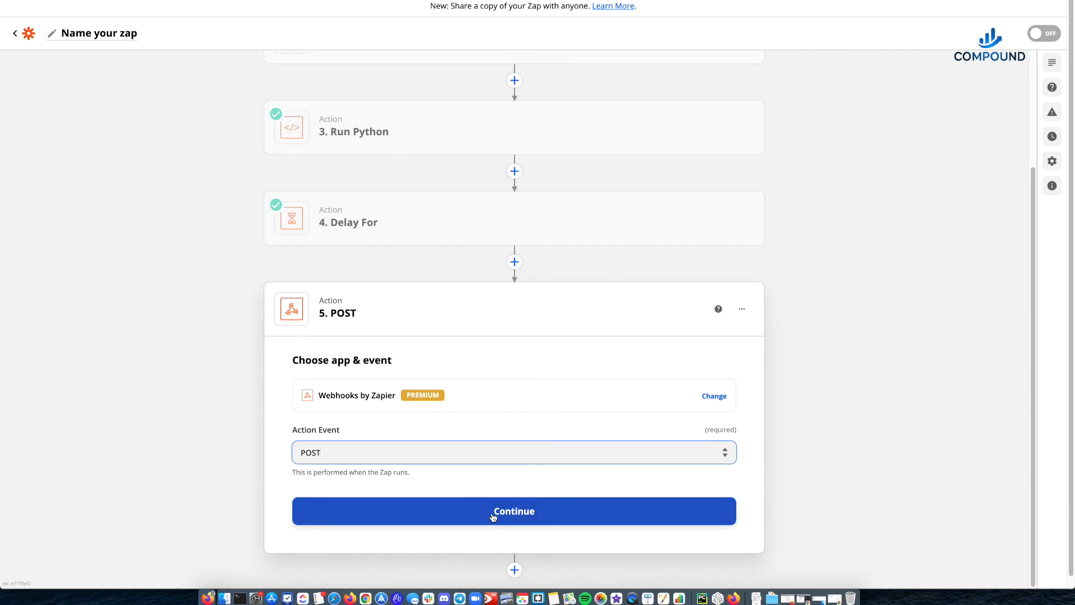
pyautogui.click(493, 516)
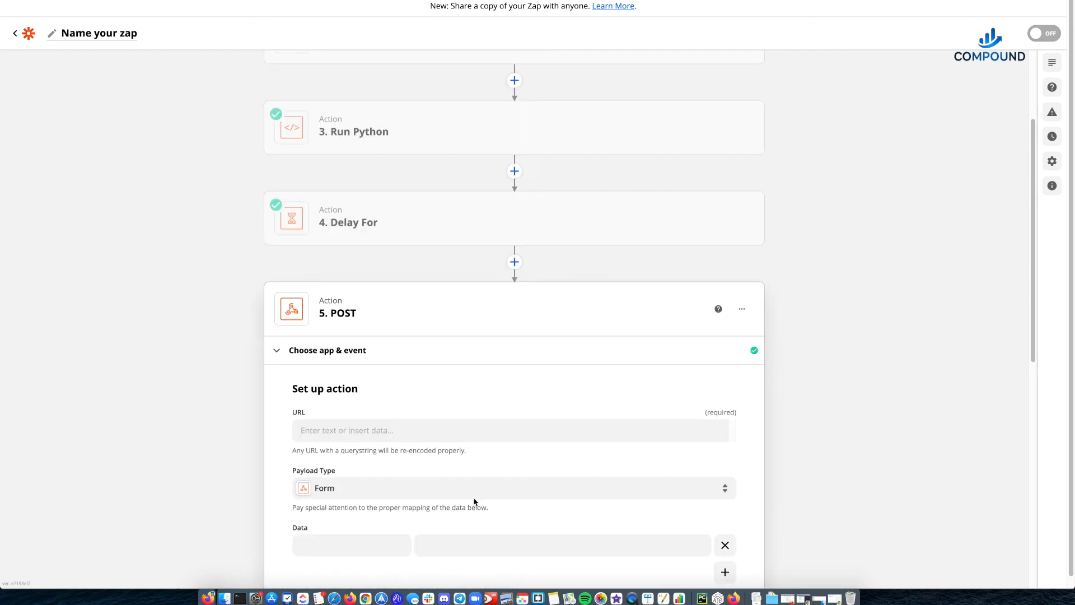
# - Name the Zap "Zap Scheduler 1"
pyautogui.scroll(-2, 351, 431)
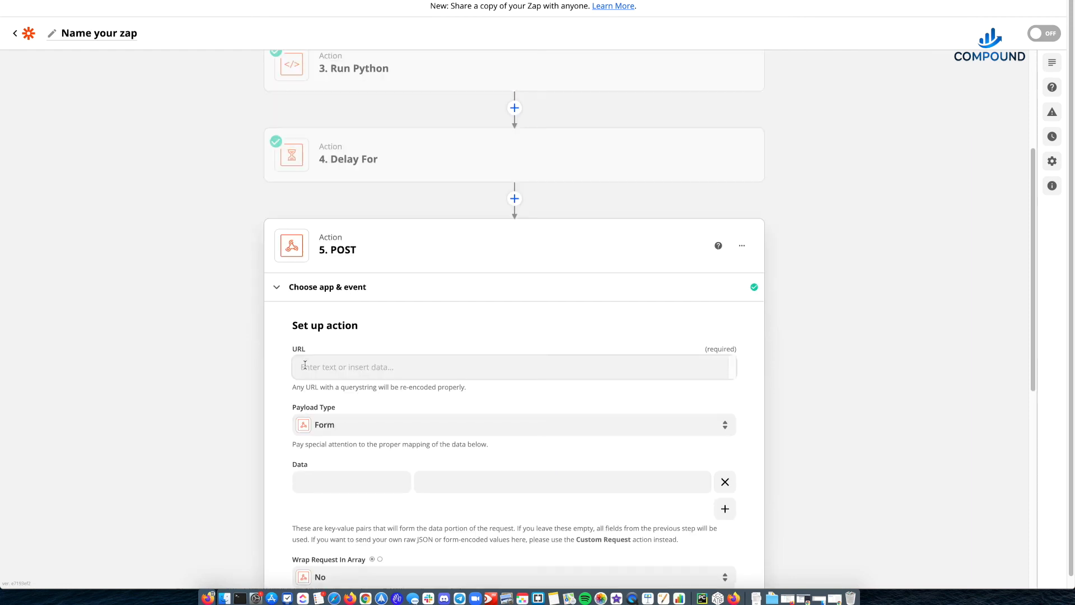
pyautogui.scroll(7, 213, 189)
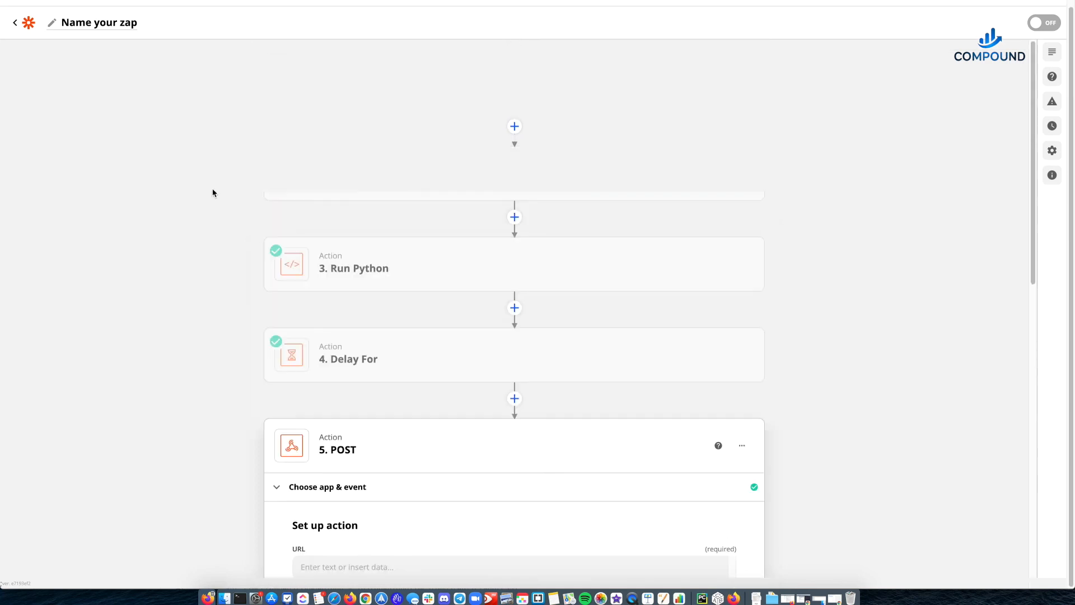
pyautogui.click(120, 23)
pyautogui.write('Zap SCheduler 1')
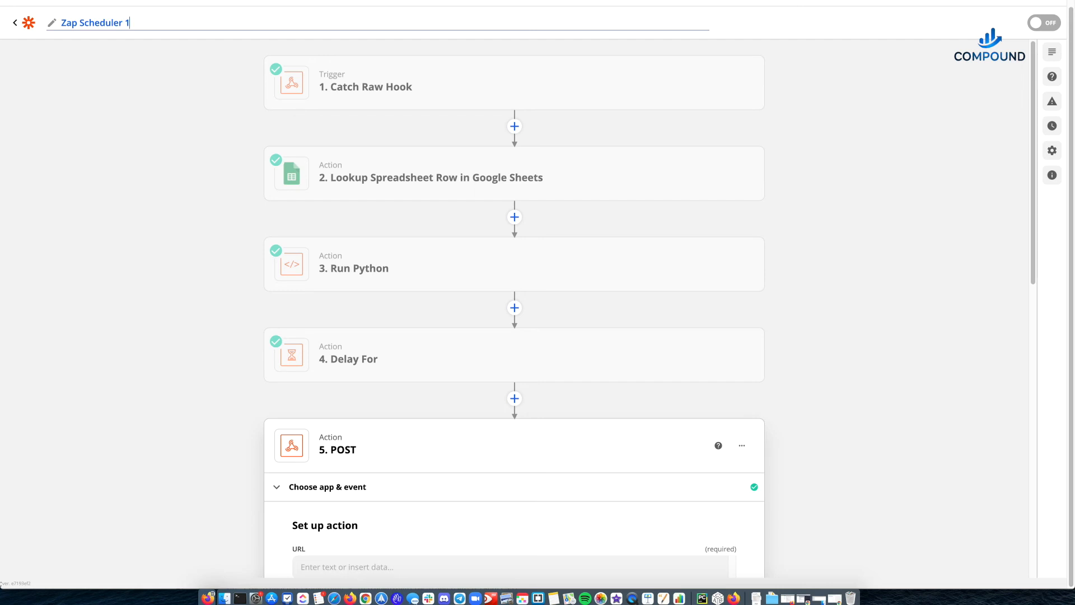
pyautogui.press('Return')
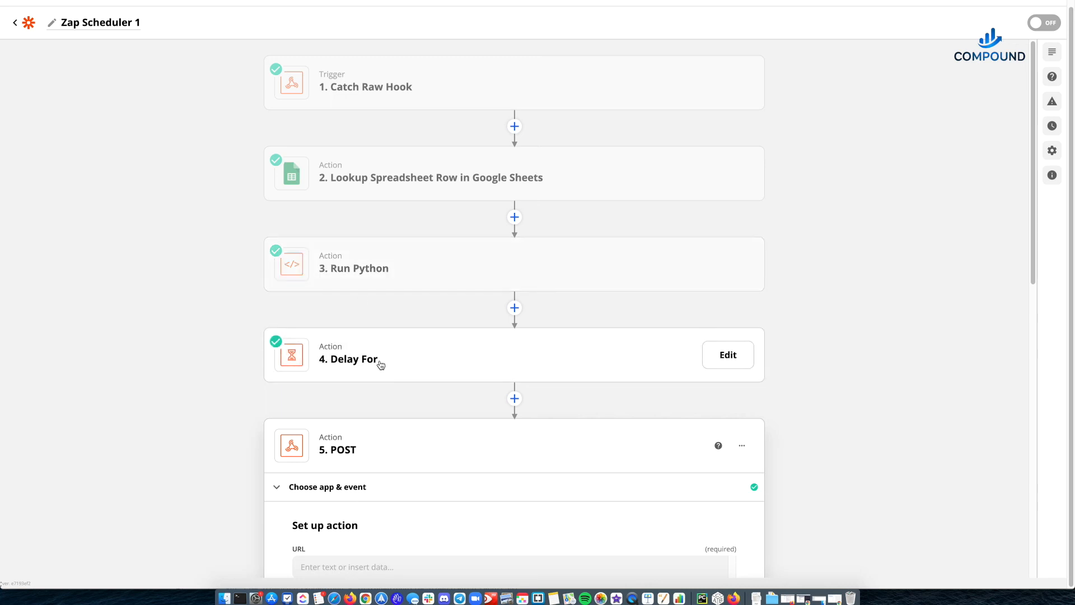
# - Open the Catch Raw Hook trigger to check its webhook setup, and return to the Zap list in the DEMO folder
pyautogui.scroll(-3, 367, 422)
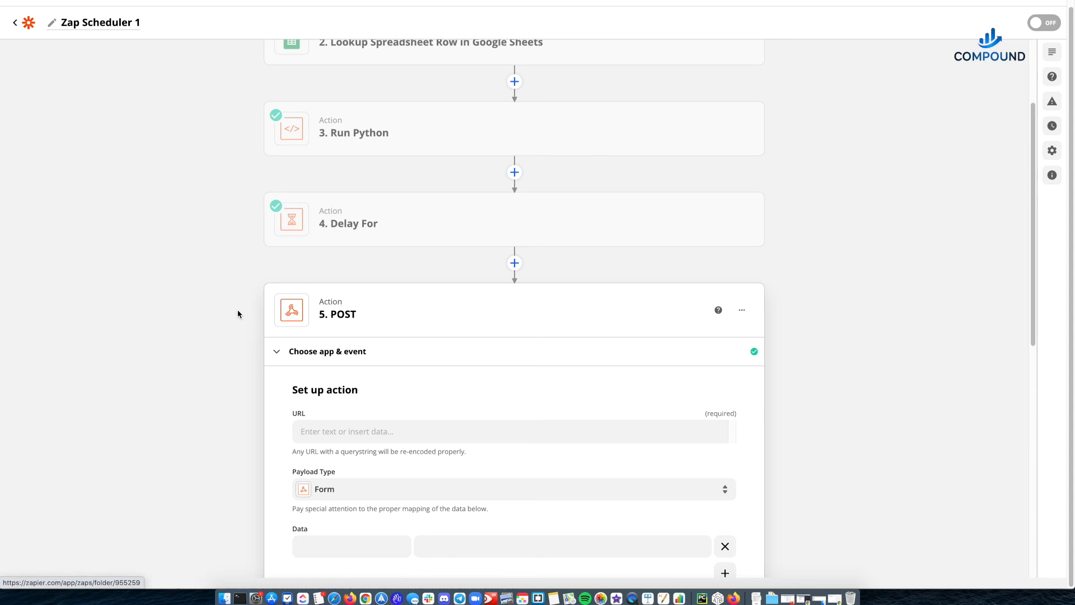
pyautogui.scroll(3, 239, 302)
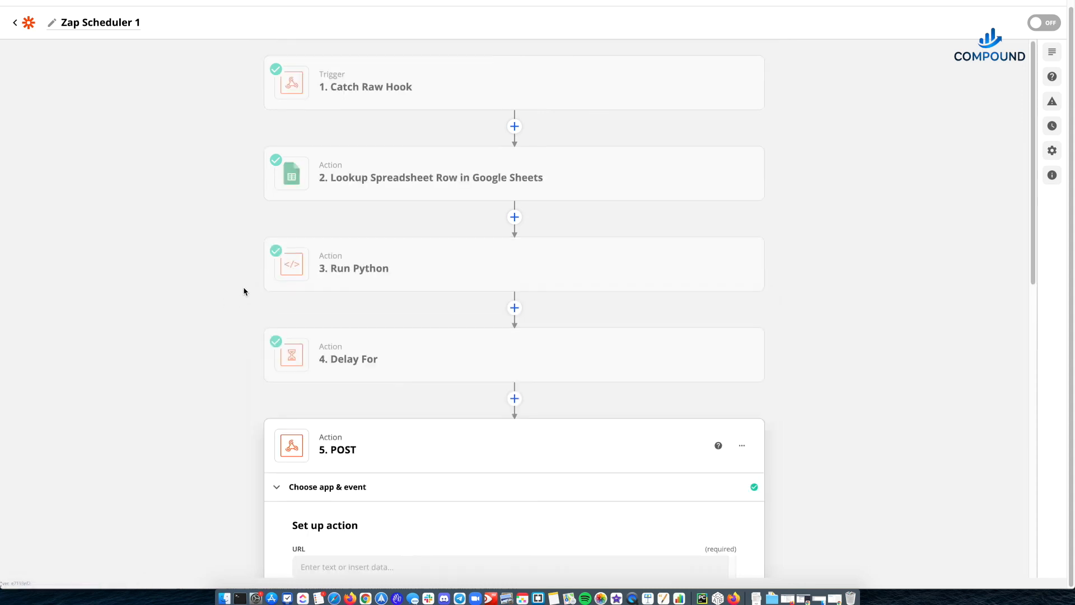
pyautogui.click(491, 110)
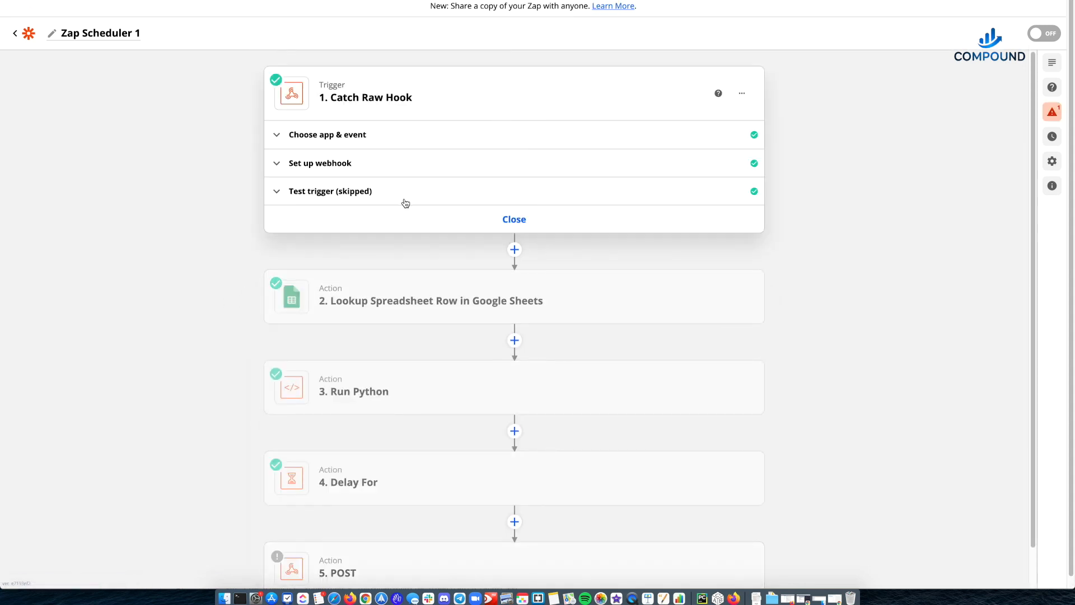
pyautogui.click(408, 174)
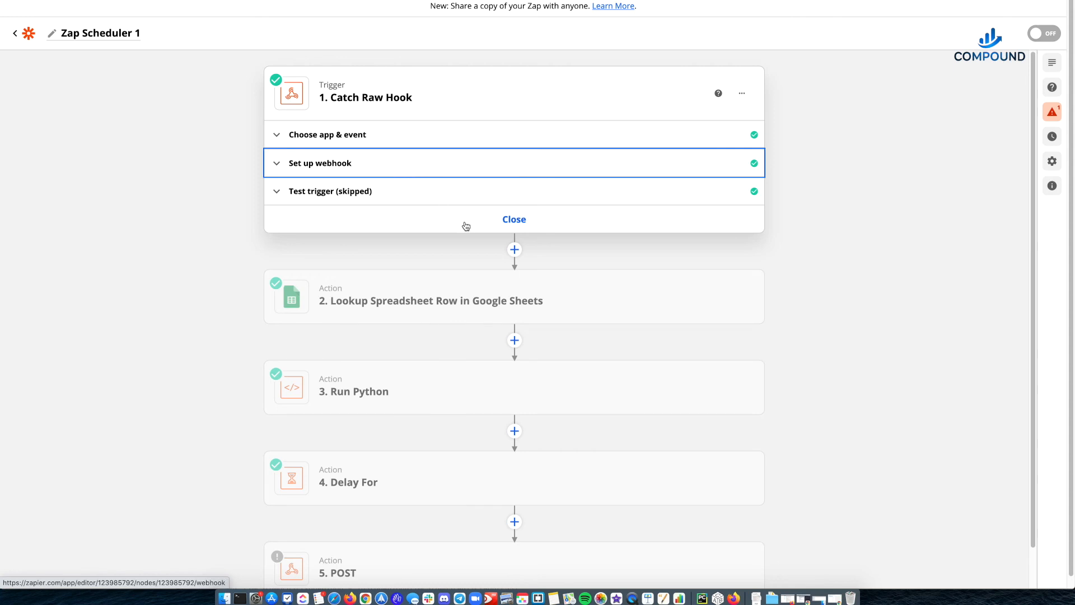
pyautogui.click(701, 207)
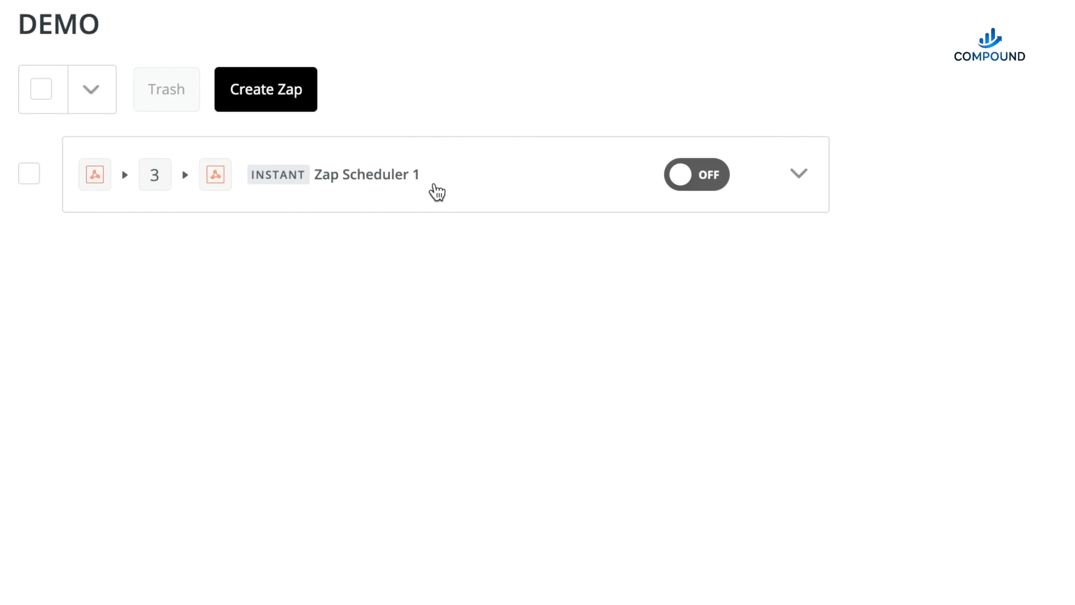
# - Duplicate the Zap Scheduler 1 Zap in the DEMO folder and rename the copy "Zap Scheduler 2"
pyautogui.click(812, 179)
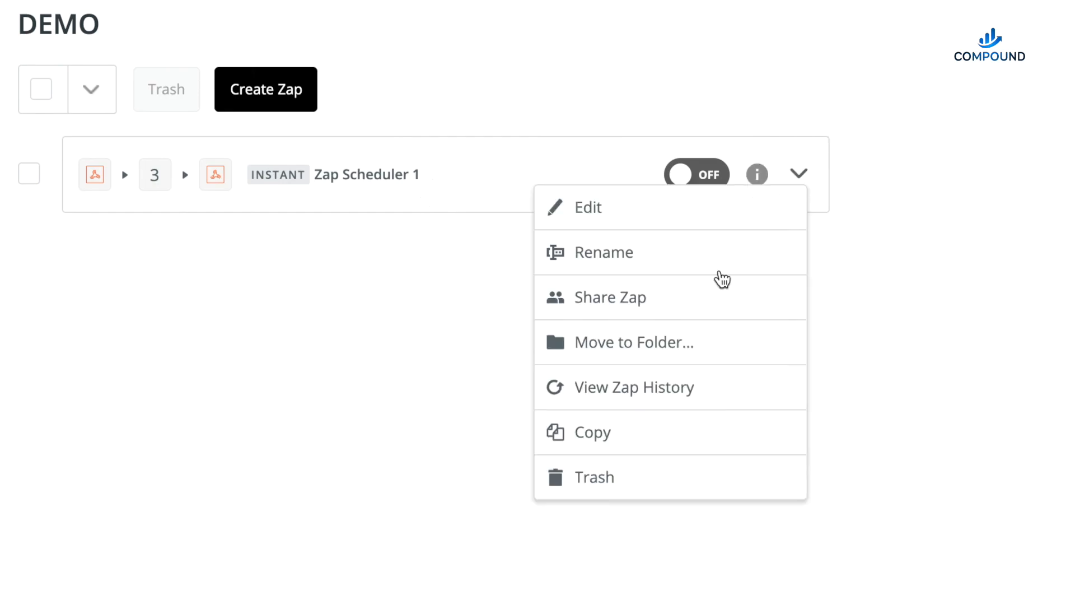
pyautogui.click(639, 428)
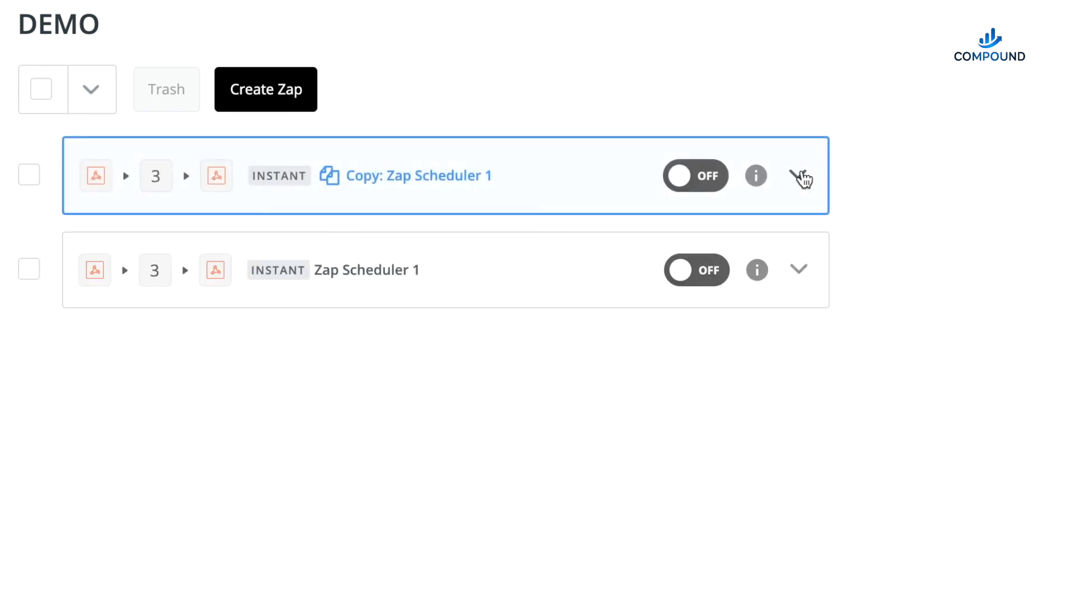
pyautogui.click(799, 176)
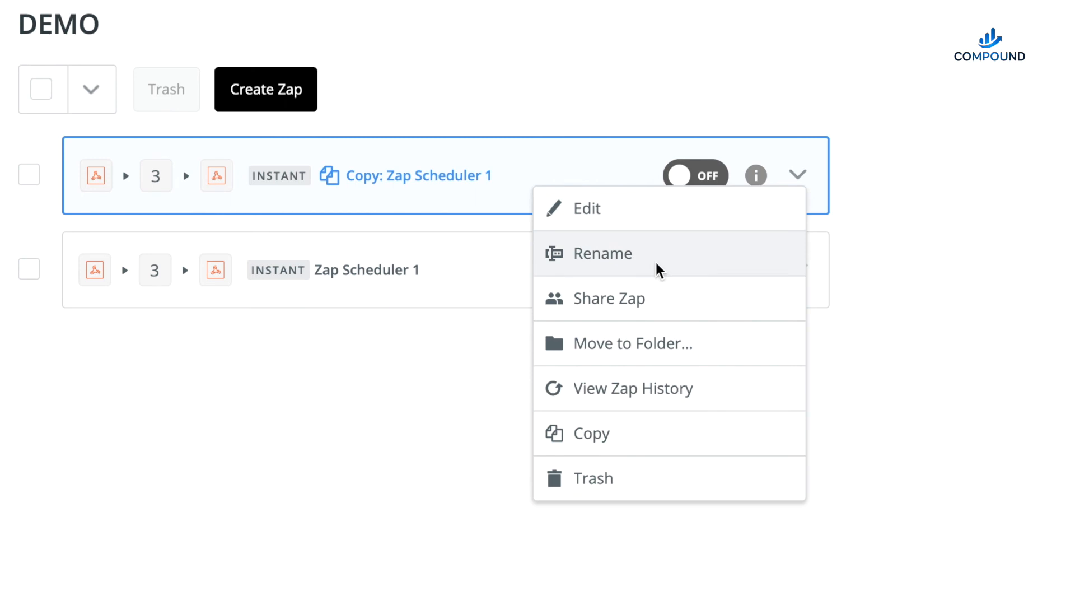
pyautogui.click(658, 259)
pyautogui.press('End')
pyautogui.press('BackSpace')
pyautogui.write('2')
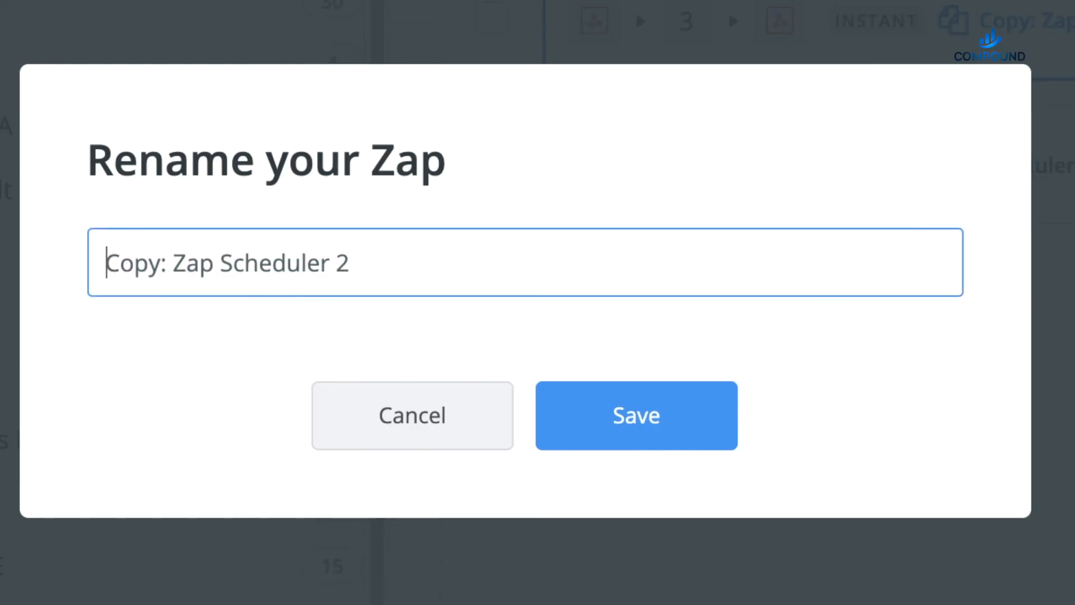
pyautogui.press('Home')
pyautogui.hotkey('ctrl', 'shift', 'Right')
pyautogui.hotkey('shift', 'Right')
pyautogui.hotkey('shift', 'Right')
pyautogui.press('BackSpace')
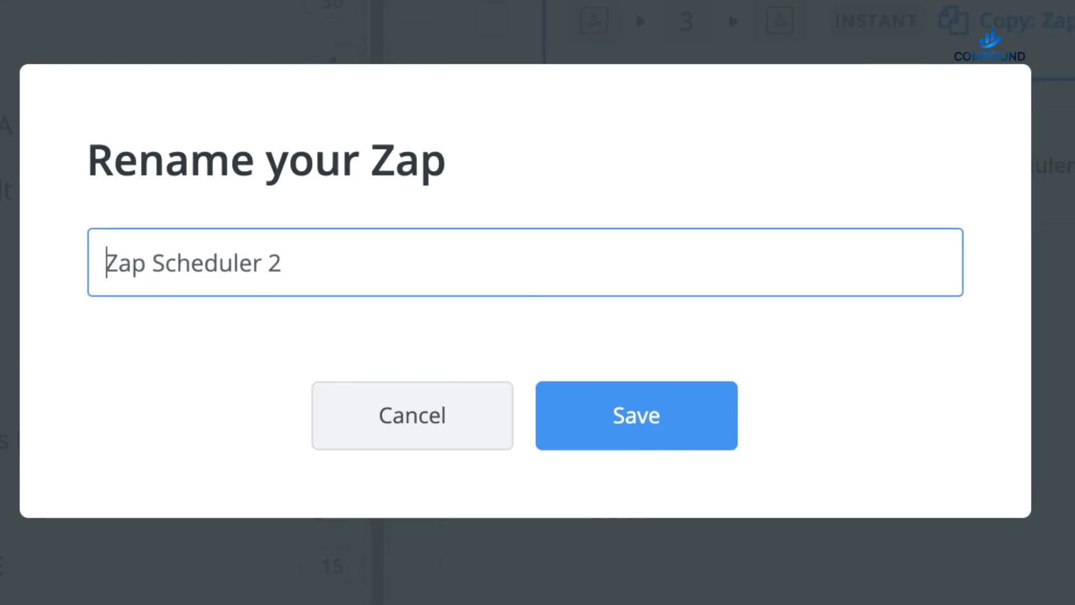
pyautogui.press('Return')
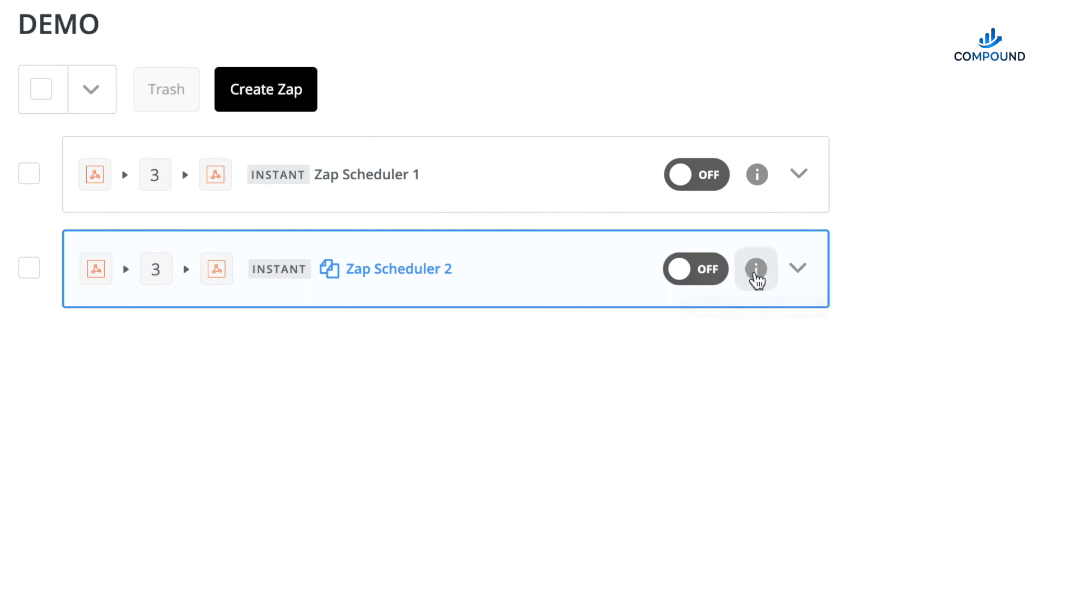
# - Open Zap Scheduler 2 and paste the copied Zap Scheduler 1 webhook URL as the URL of its POST action
pyautogui.click(505, 285)
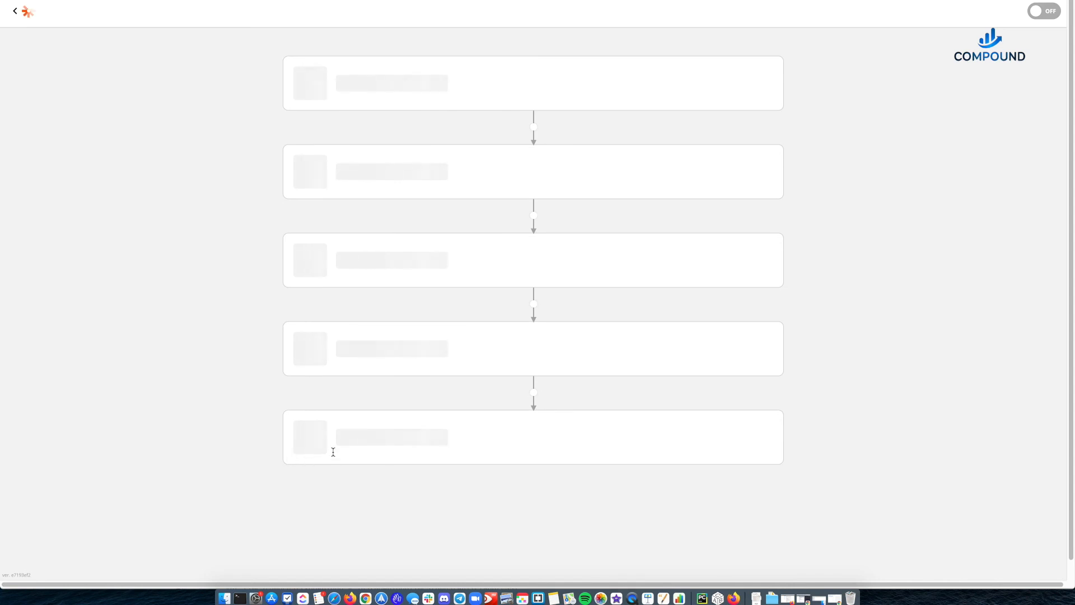
pyautogui.moveTo(437, 462)
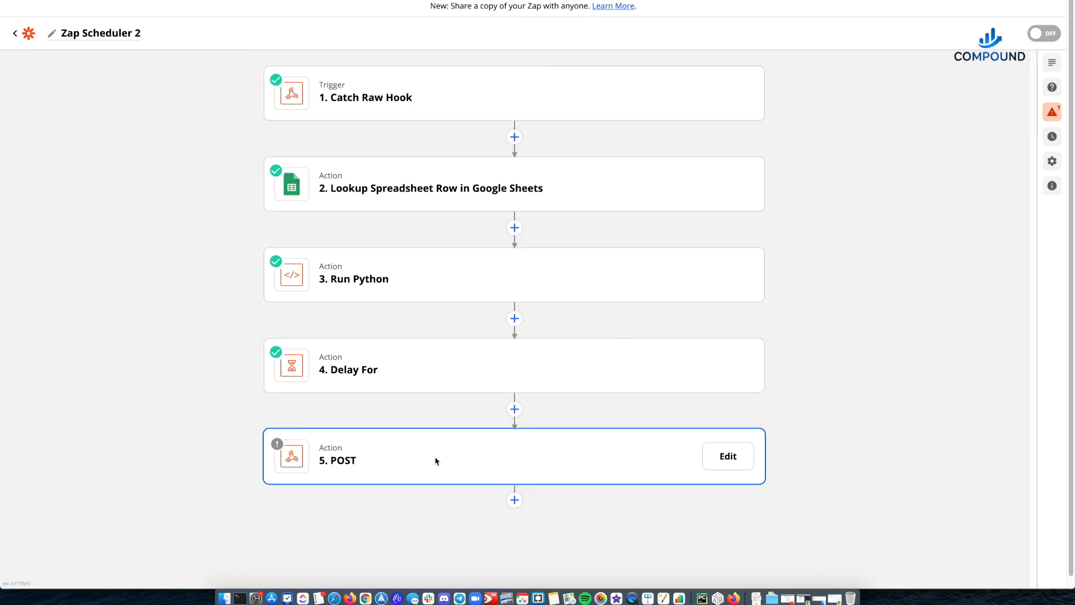
pyautogui.doubleClick(732, 462)
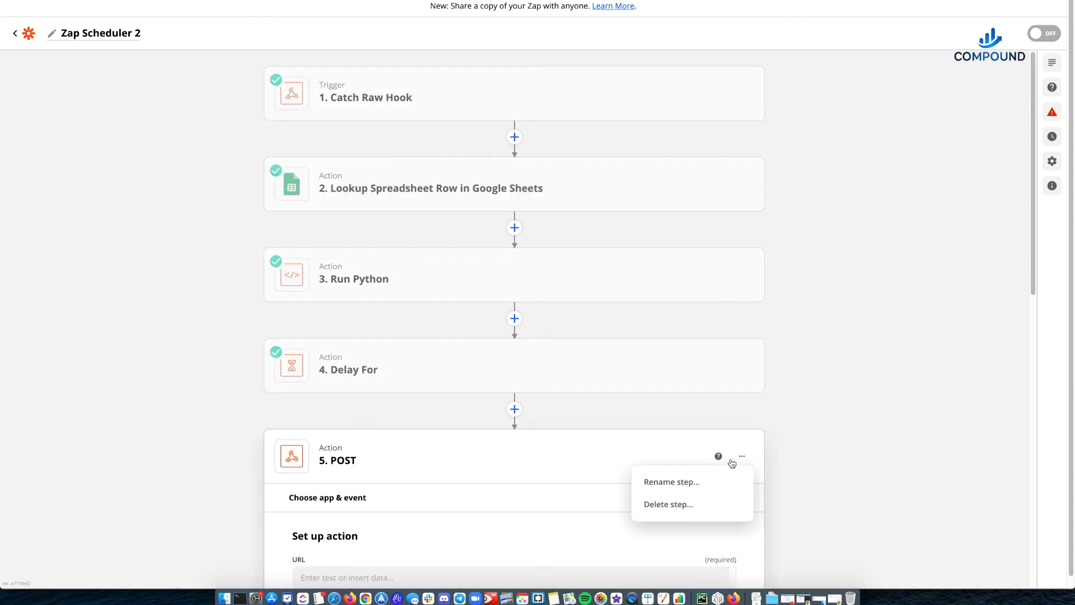
pyautogui.scroll(-6, 395, 491)
pyautogui.click(342, 246)
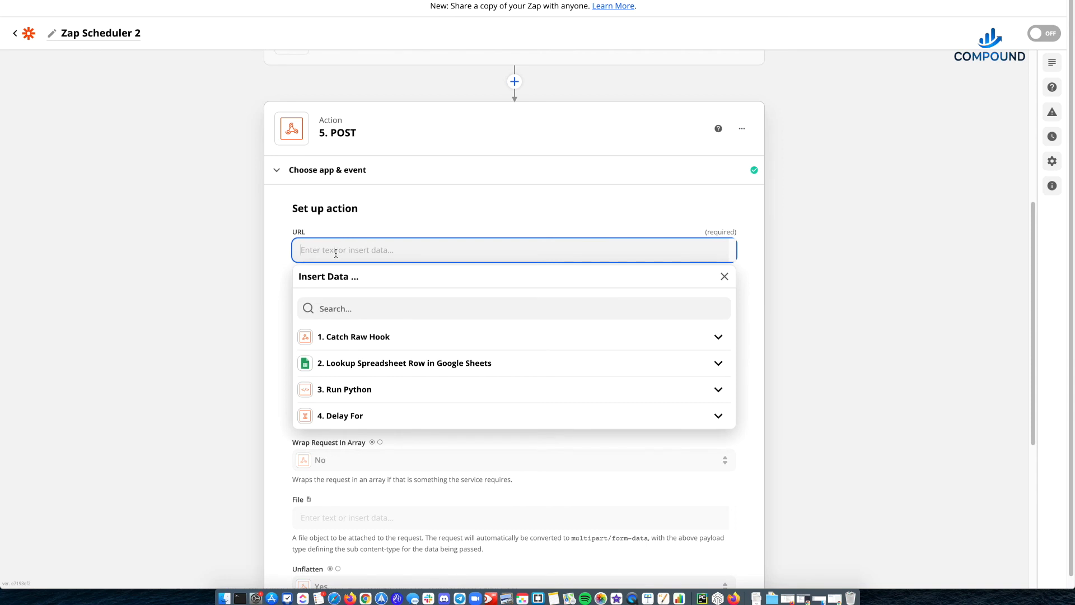
pyautogui.press('super+v')
pyautogui.click(203, 264)
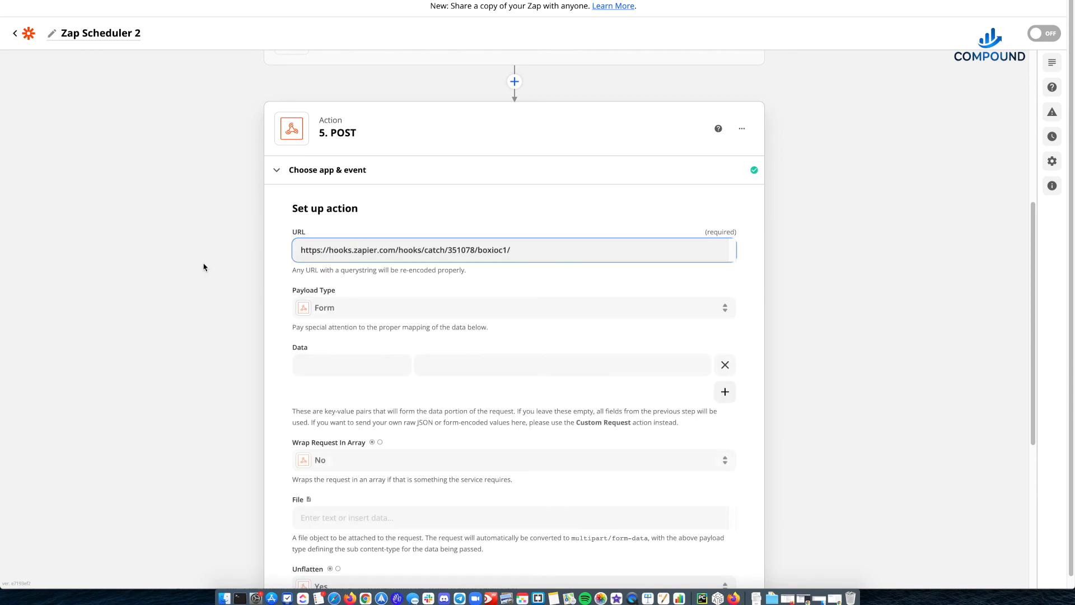
# - Test the POST action of Zap Scheduler 2 with its other fields left at their defaults, and turn the Zap on
pyautogui.scroll(-5, 209, 319)
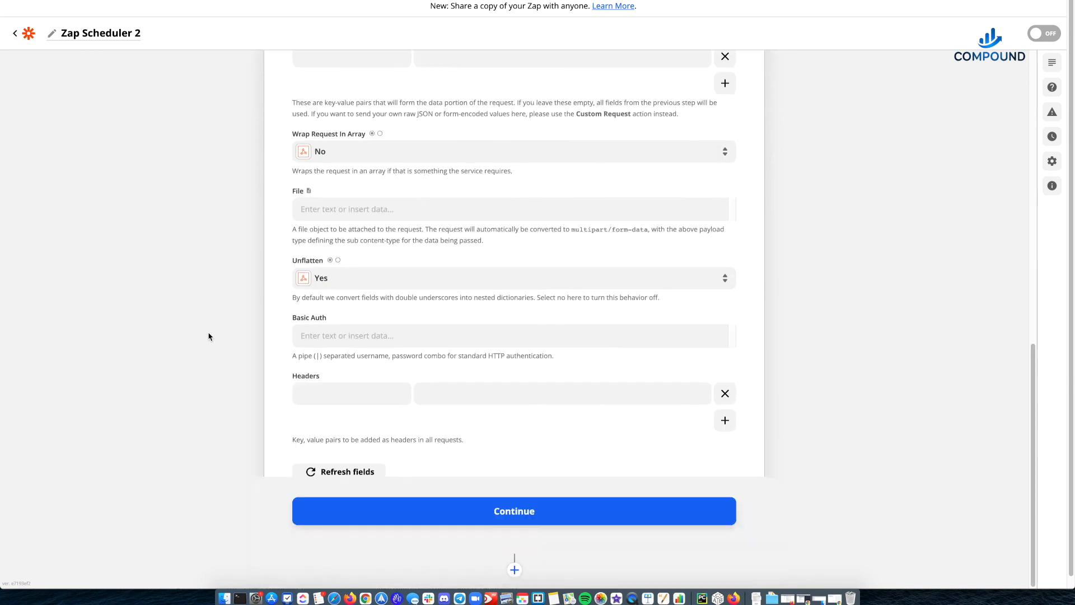
pyautogui.click(435, 519)
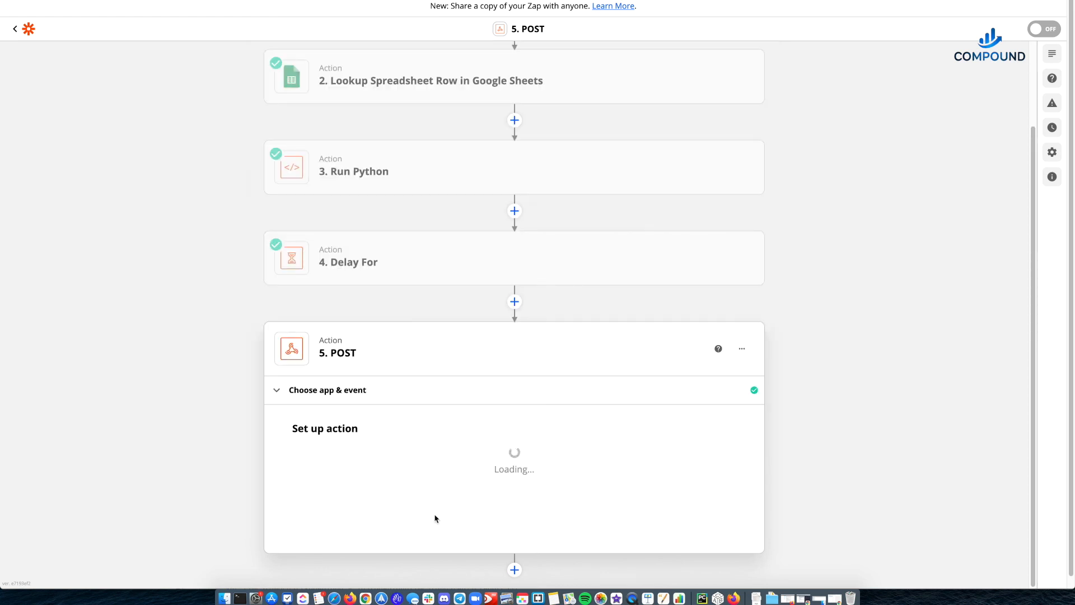
pyautogui.scroll(-5, 292, 456)
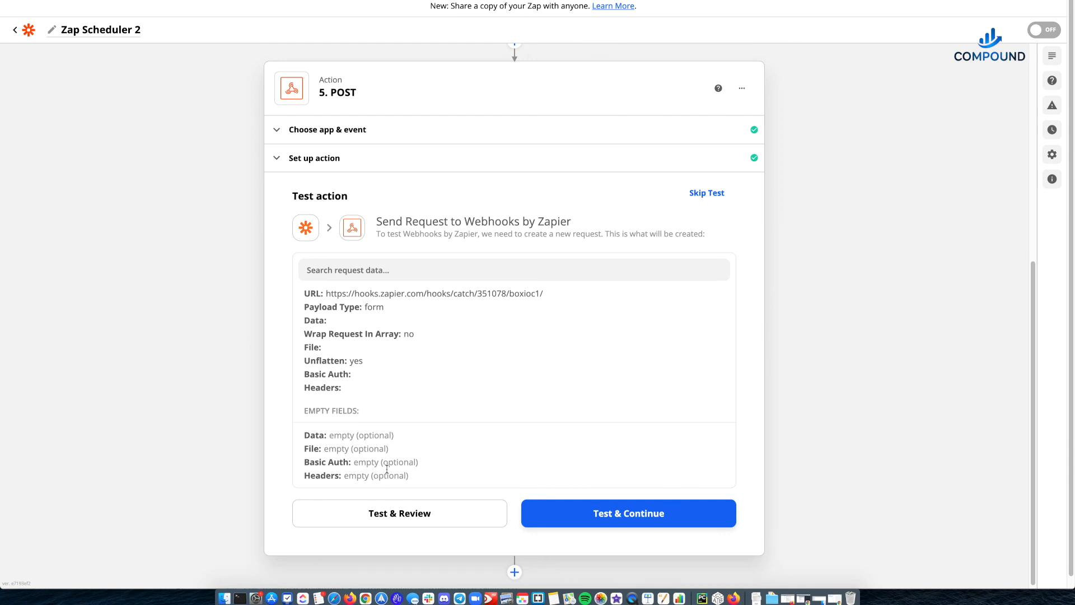
pyautogui.click(422, 521)
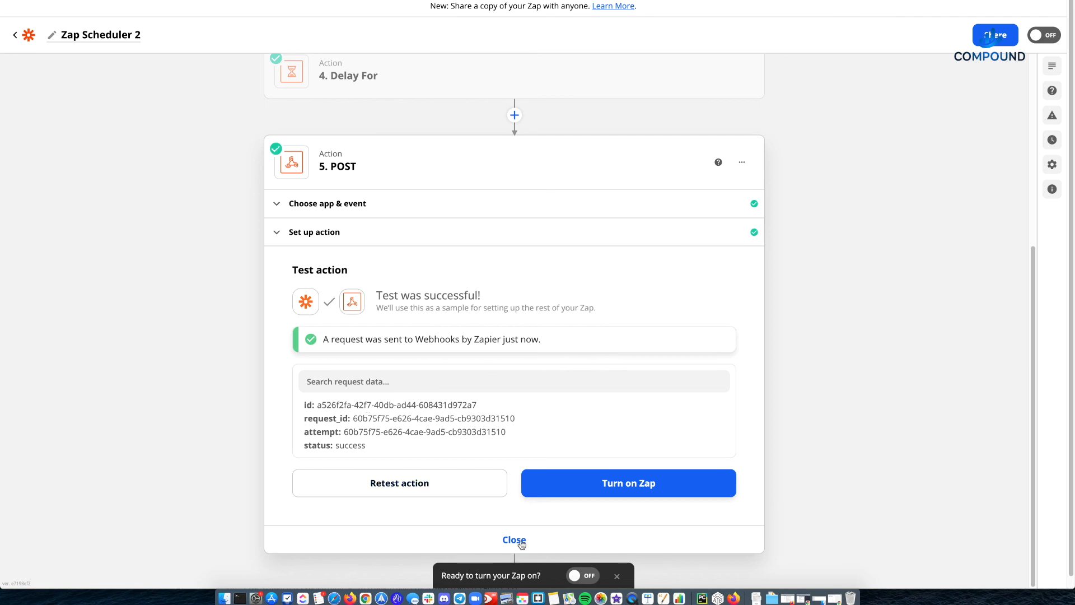
pyautogui.click(617, 485)
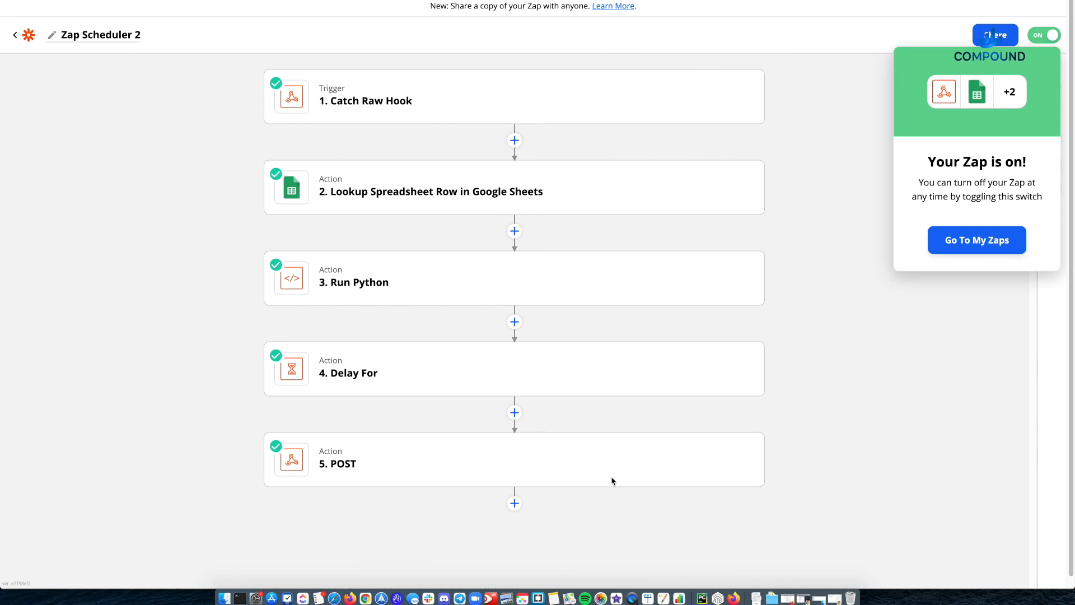
pyautogui.click(807, 118)
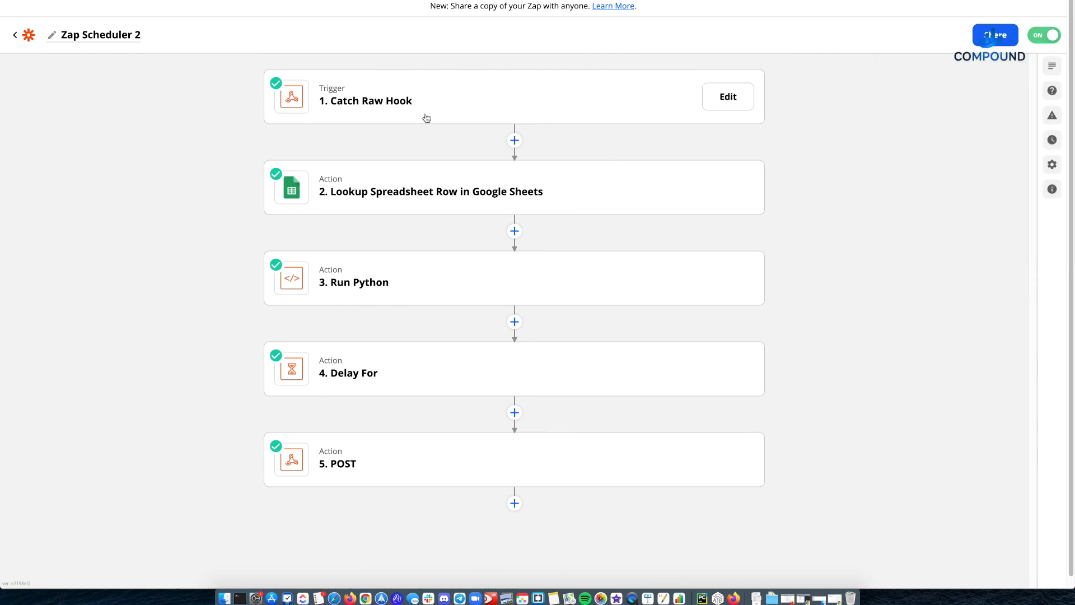
# - Copy the webhook URL from the Catch Raw Hook trigger of Zap Scheduler 2 and close the trigger
pyautogui.click(603, 107)
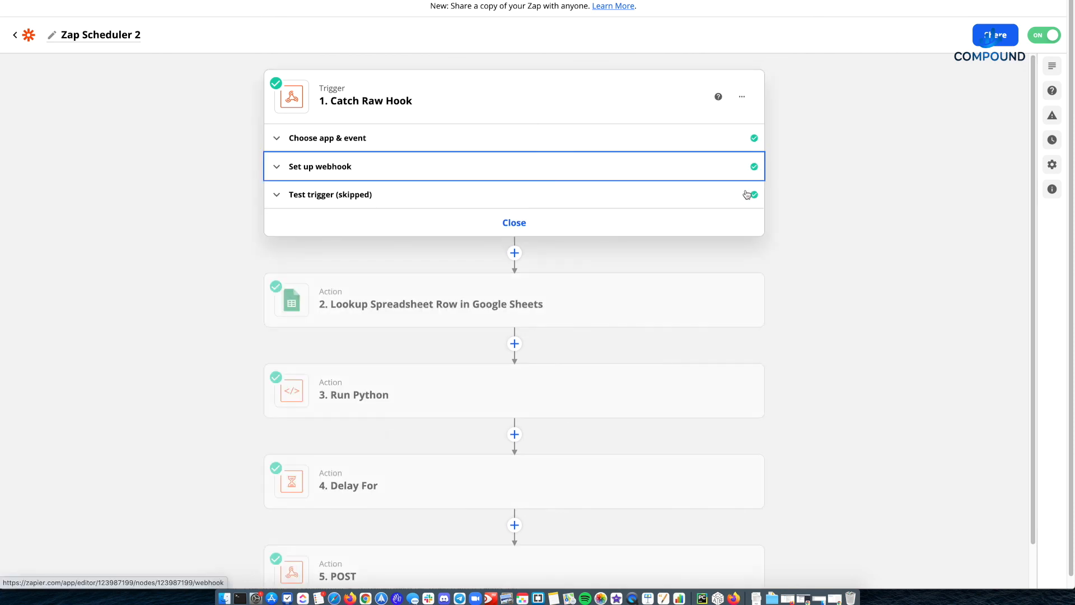
pyautogui.click(715, 208)
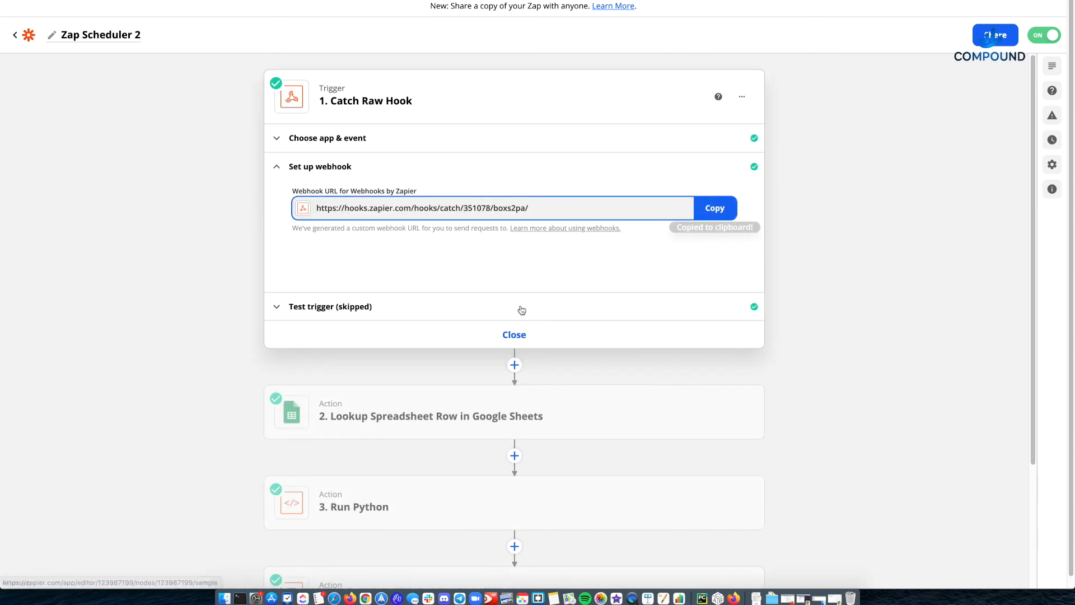
pyautogui.click(515, 339)
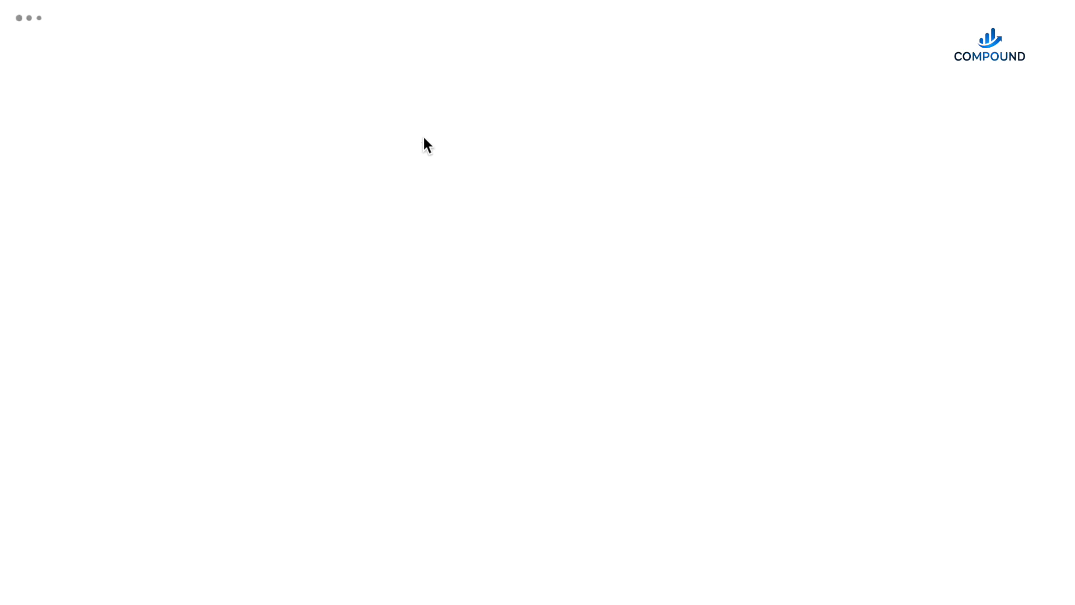
# - Open Zap Scheduler 1 for editing and paste the Zap Scheduler 2 webhook URL as the URL of its POST action
pyautogui.click(804, 274)
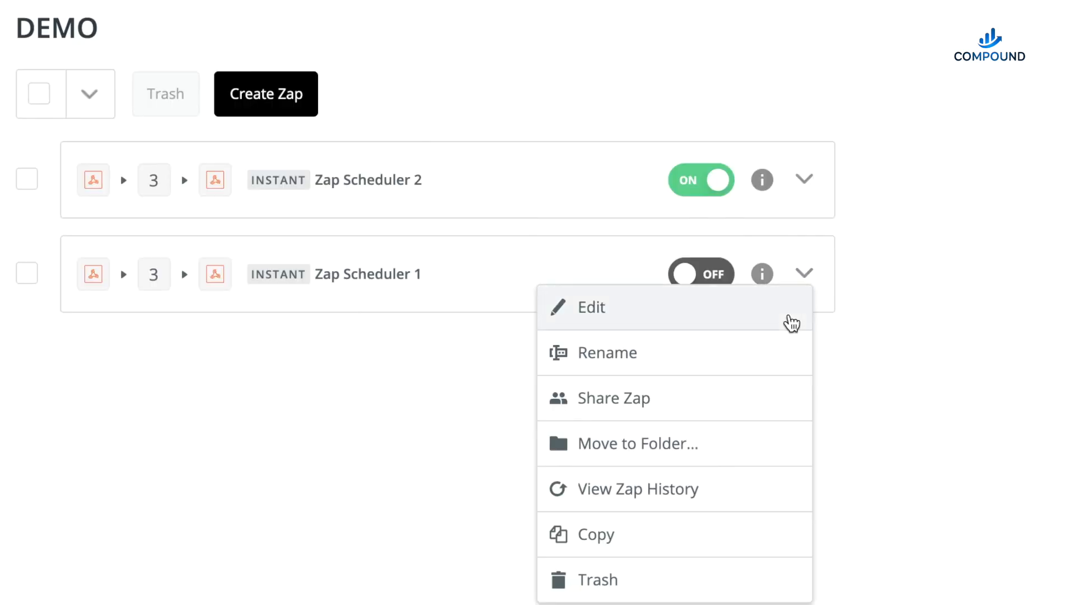
pyautogui.click(736, 320)
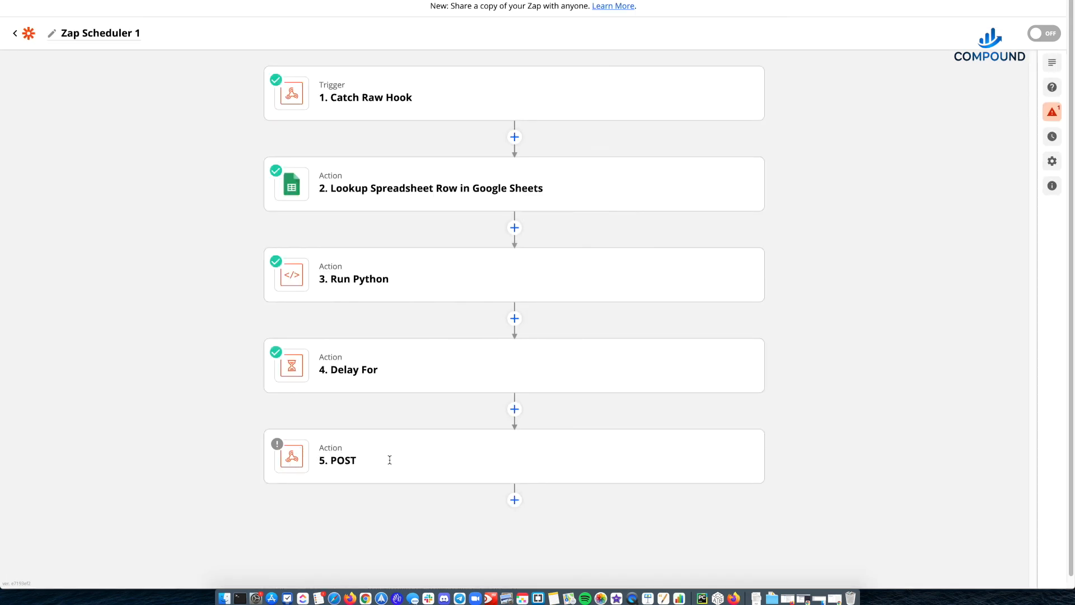
pyautogui.moveTo(480, 462)
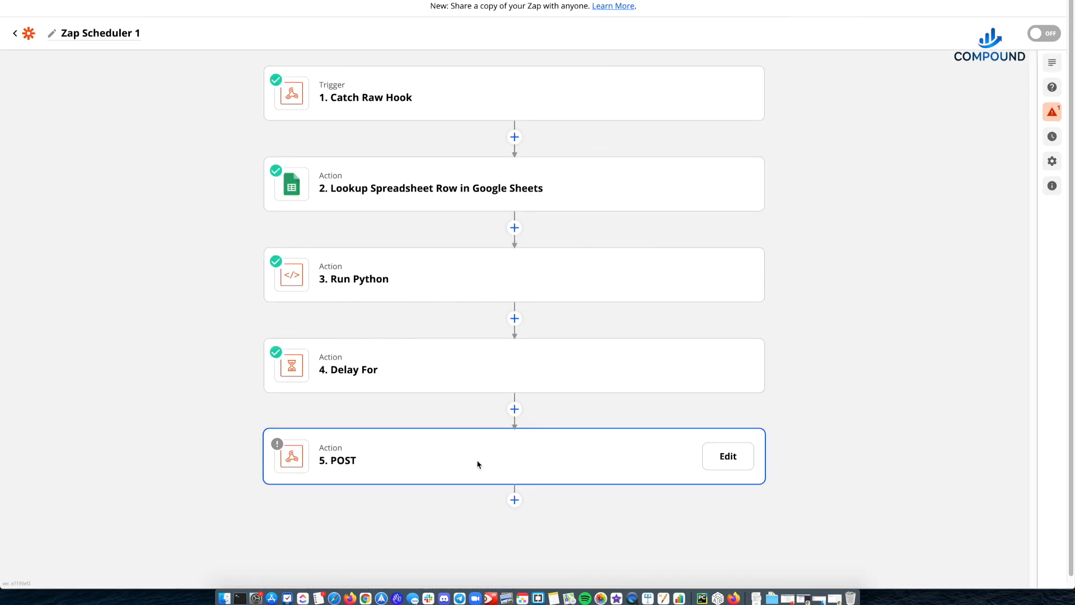
pyautogui.click(722, 455)
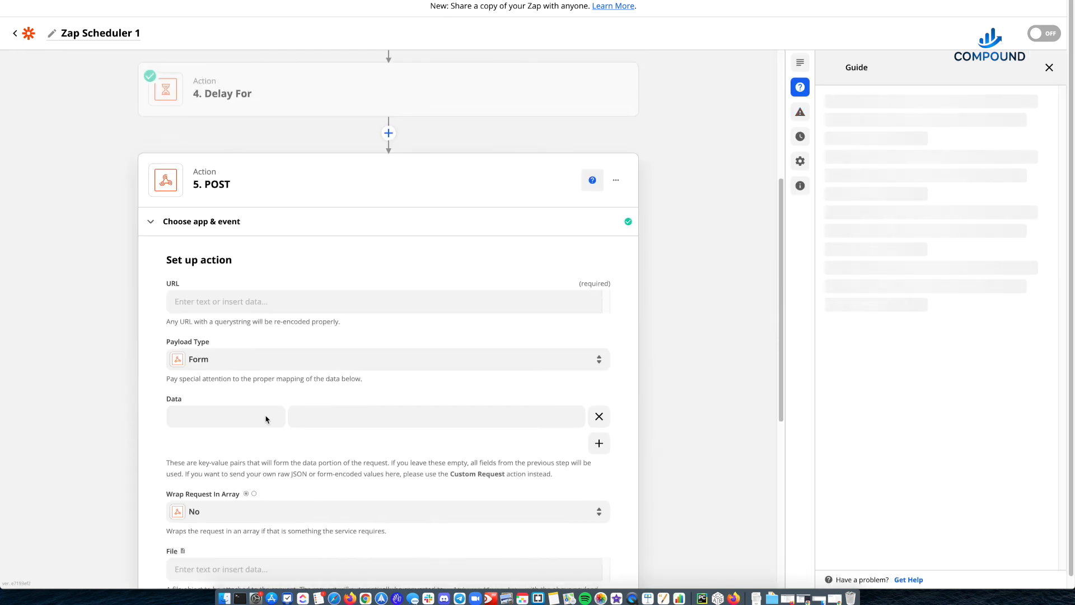
pyautogui.click(233, 305)
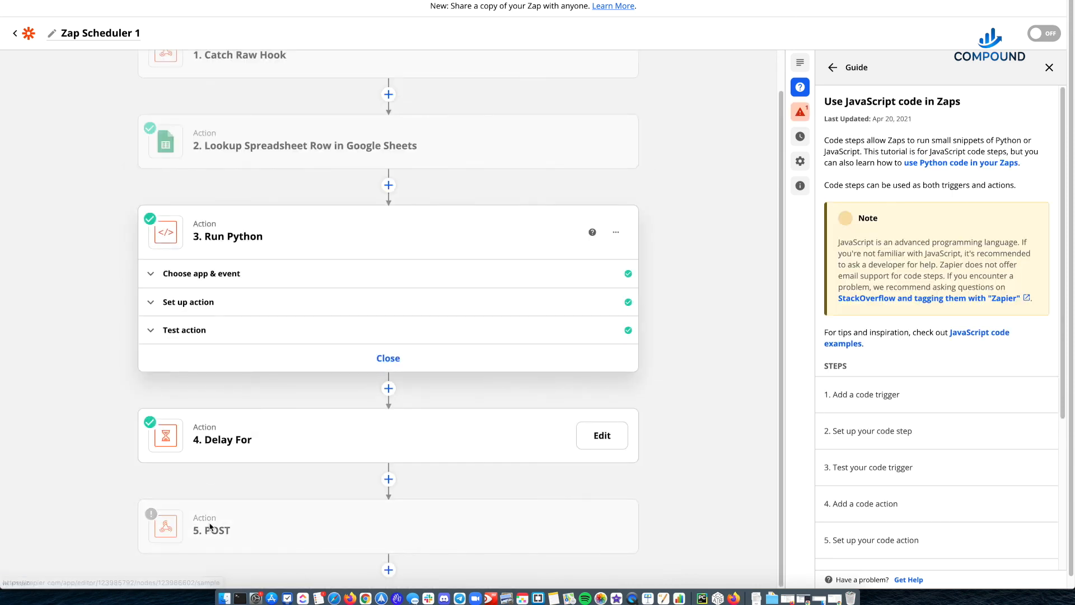
pyautogui.moveTo(211, 535)
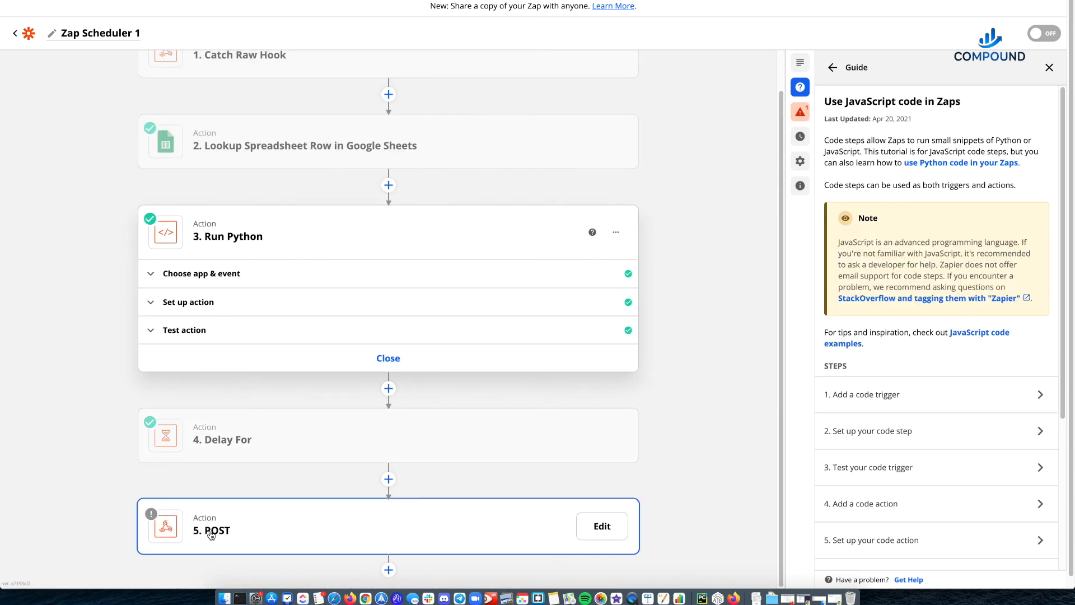
pyautogui.click(244, 504)
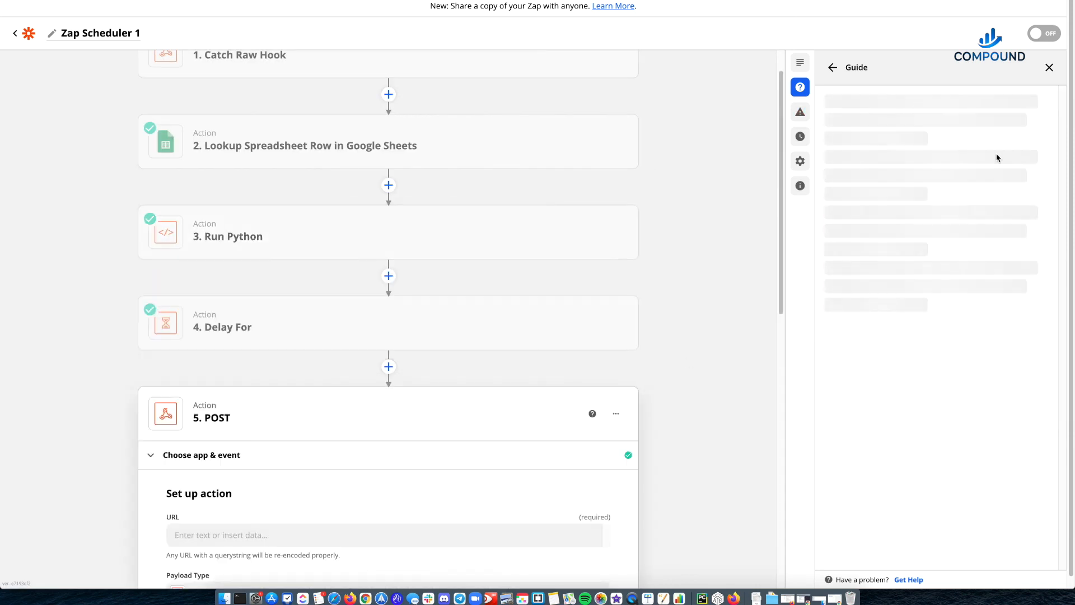
pyautogui.click(1050, 67)
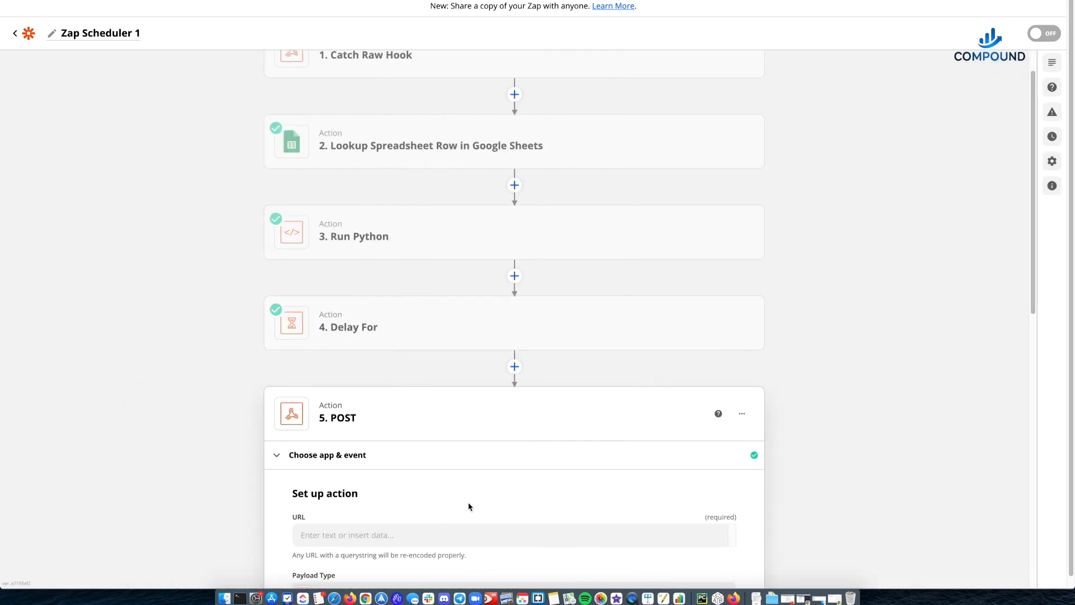
pyautogui.press('super+v')
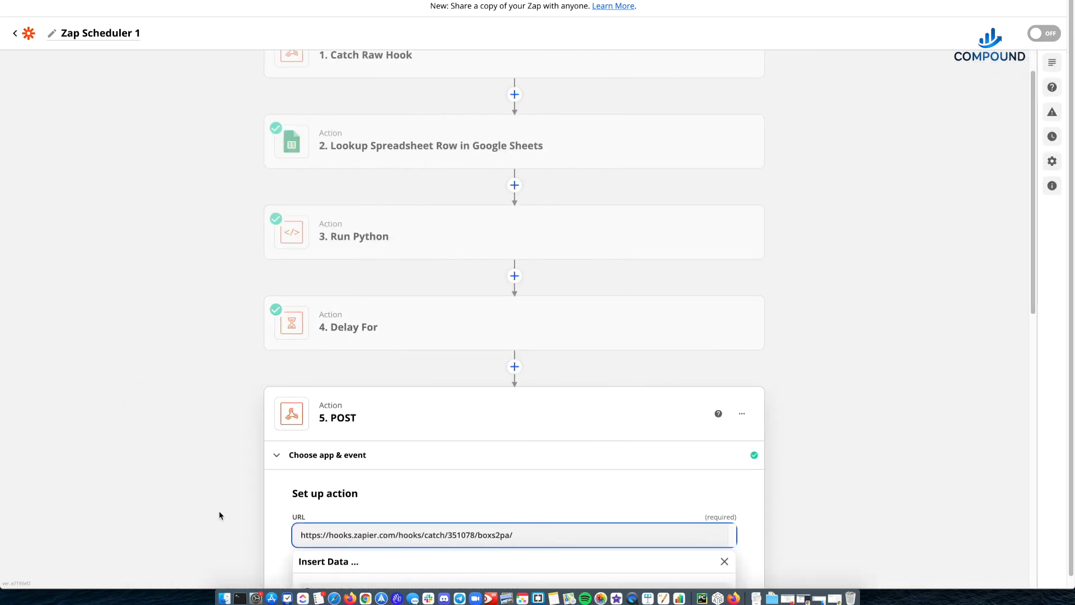
pyautogui.click(218, 516)
# - Test the POST action of Zap Scheduler 1 with its other fields left at their defaults, and turn the Zap on
pyautogui.scroll(-10, 463, 434)
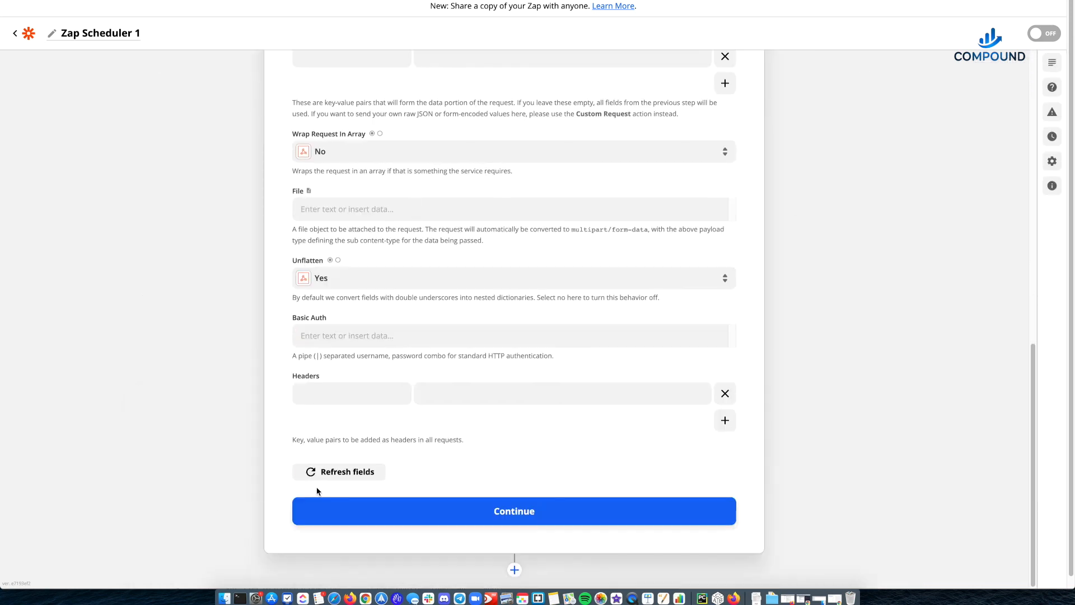
pyautogui.click(433, 510)
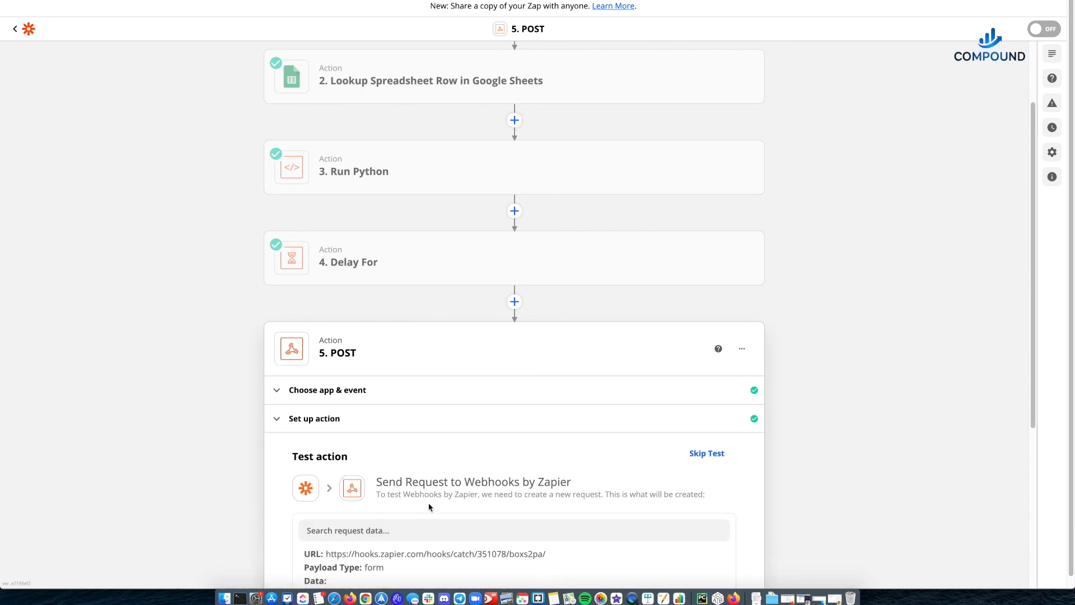
pyautogui.scroll(-5, 347, 448)
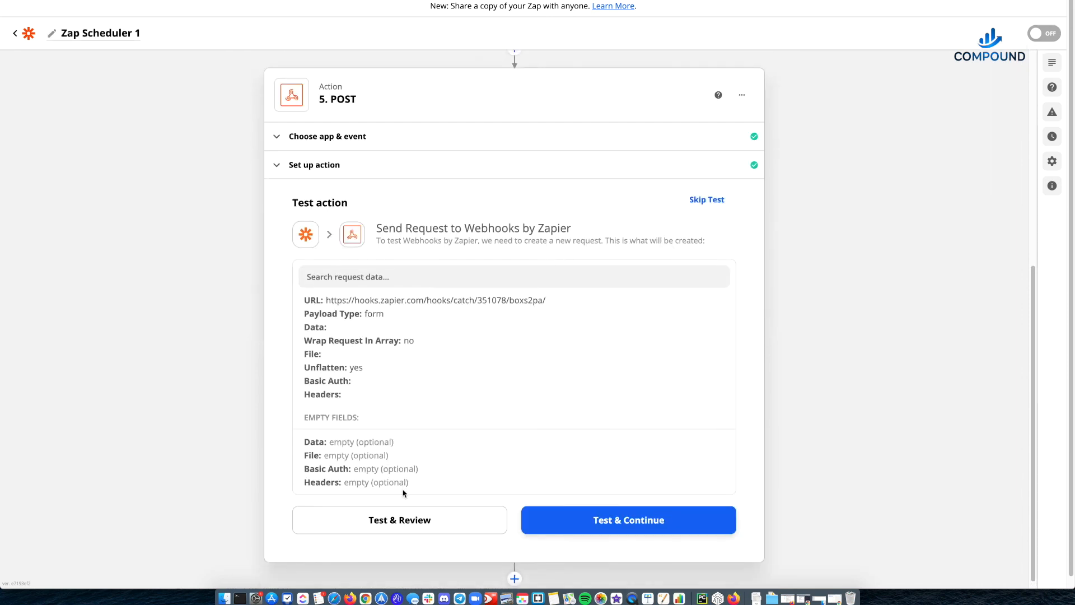
pyautogui.click(406, 524)
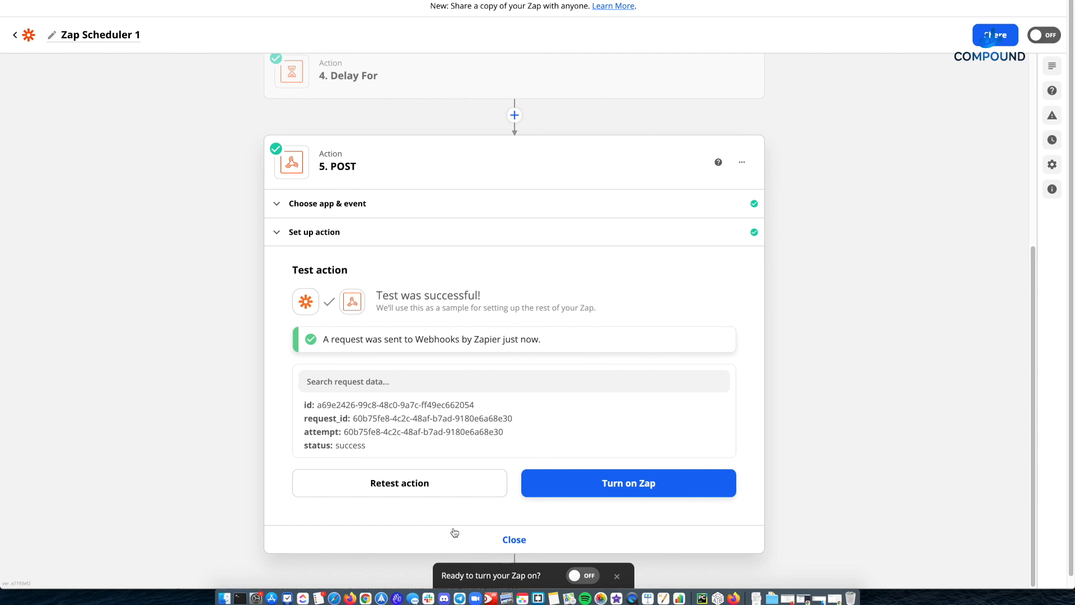
pyautogui.click(514, 539)
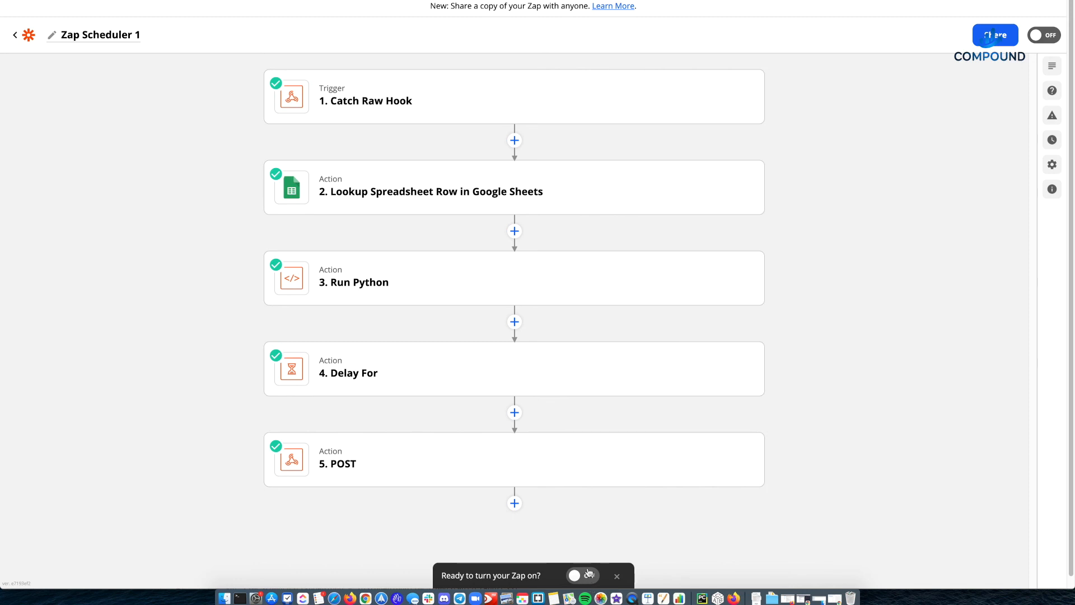
pyautogui.click(589, 574)
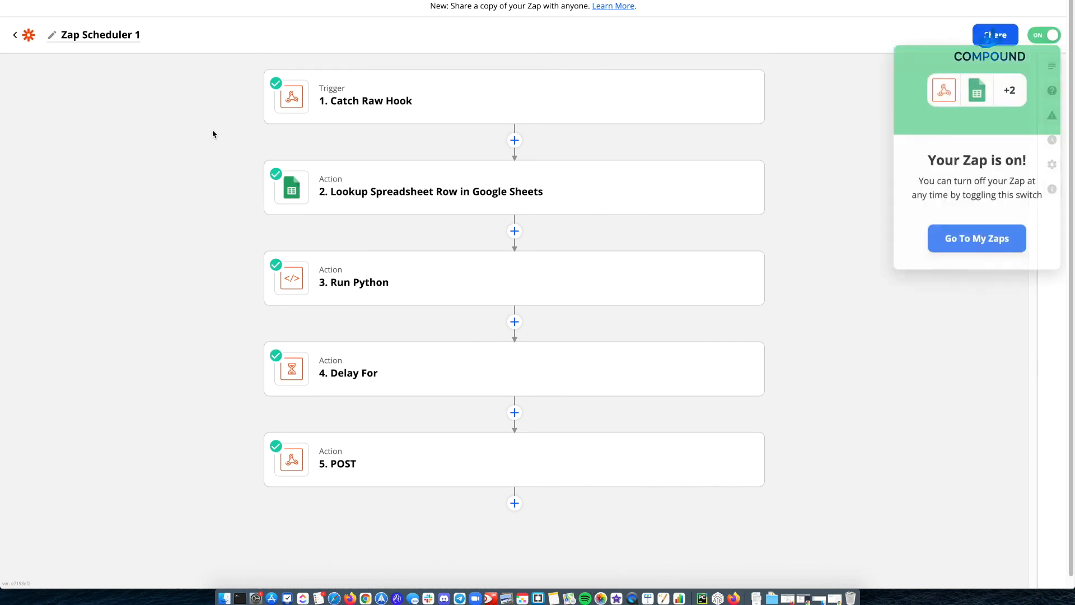
# - Dismiss the Zap-on notification, switch to the Zap Webhooks spreadsheet and mark Demo Zap 2 as inactive in the database sheet
pyautogui.click(824, 96)
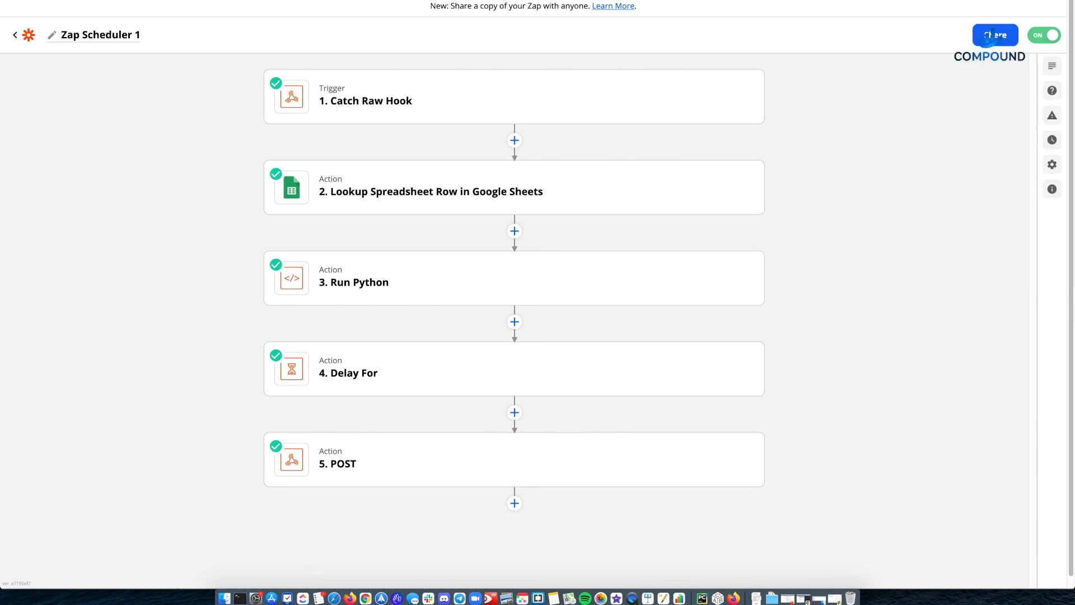
pyautogui.click(144, 0)
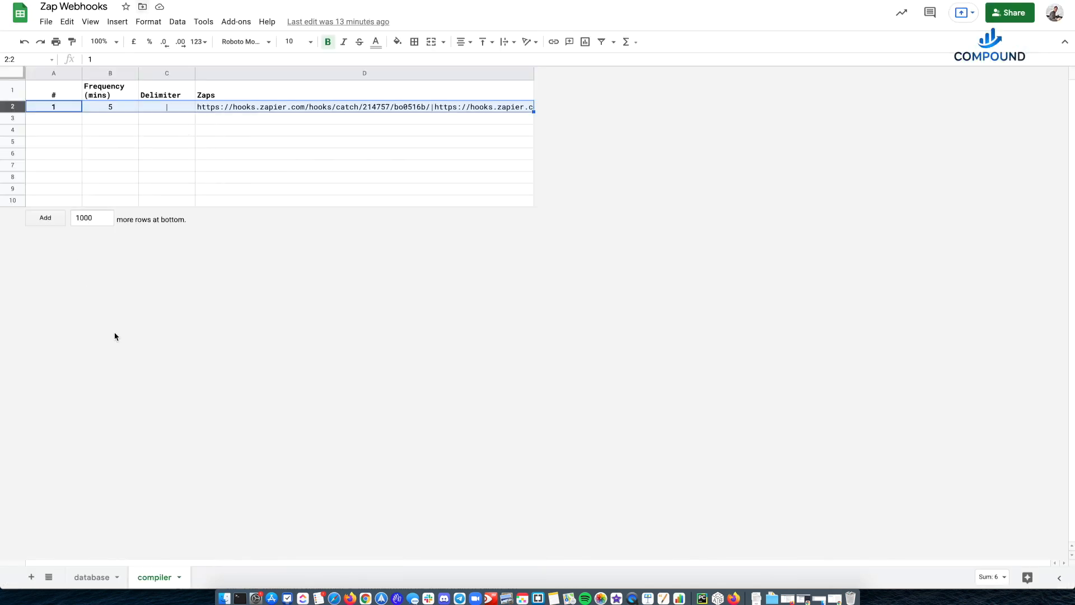
pyautogui.click(102, 574)
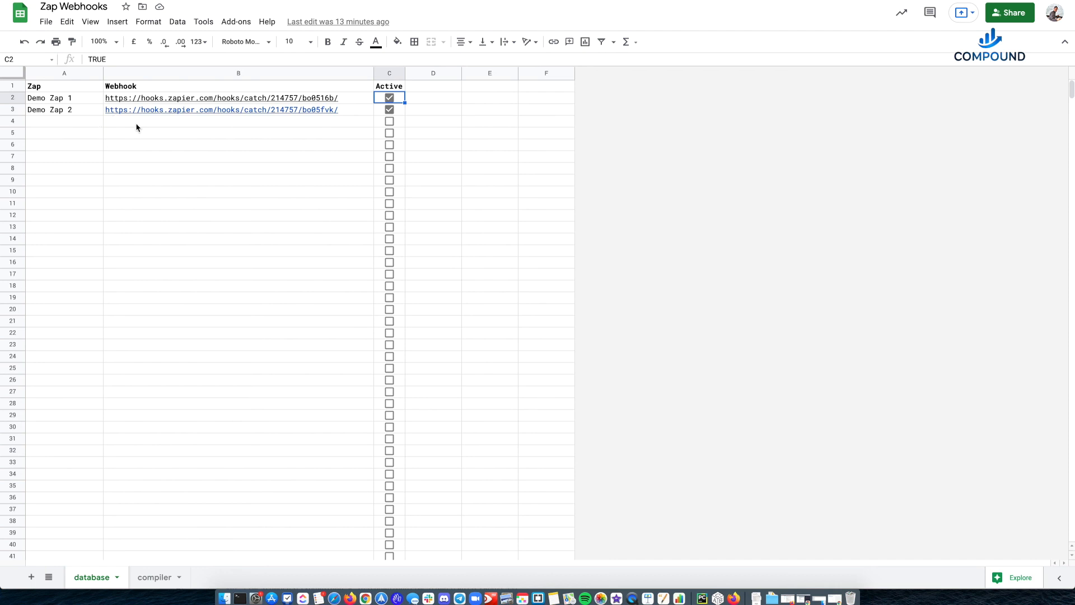
pyautogui.click(139, 128)
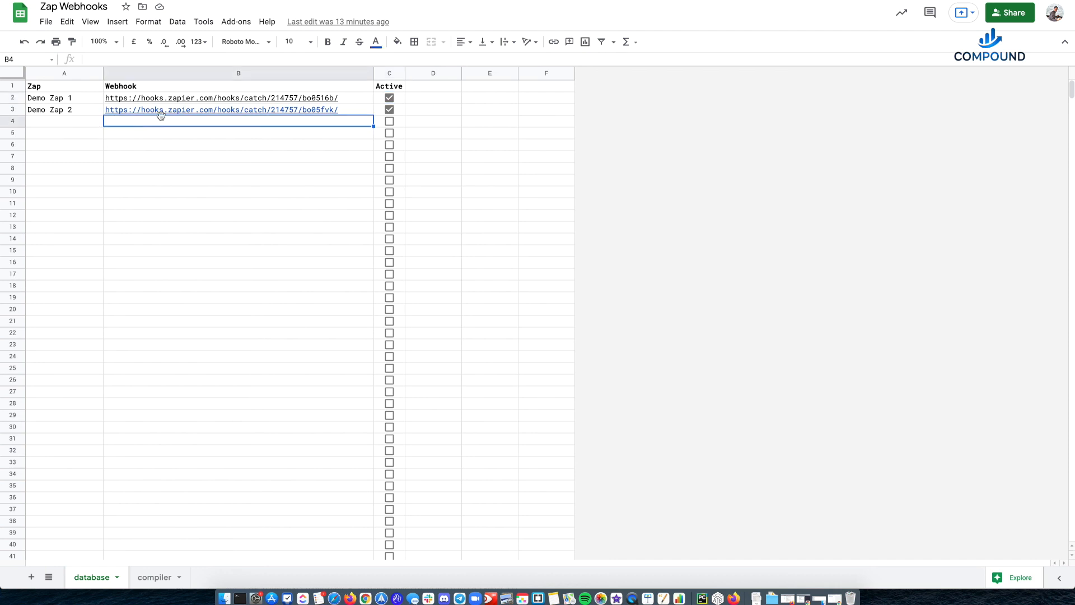
pyautogui.click(390, 109)
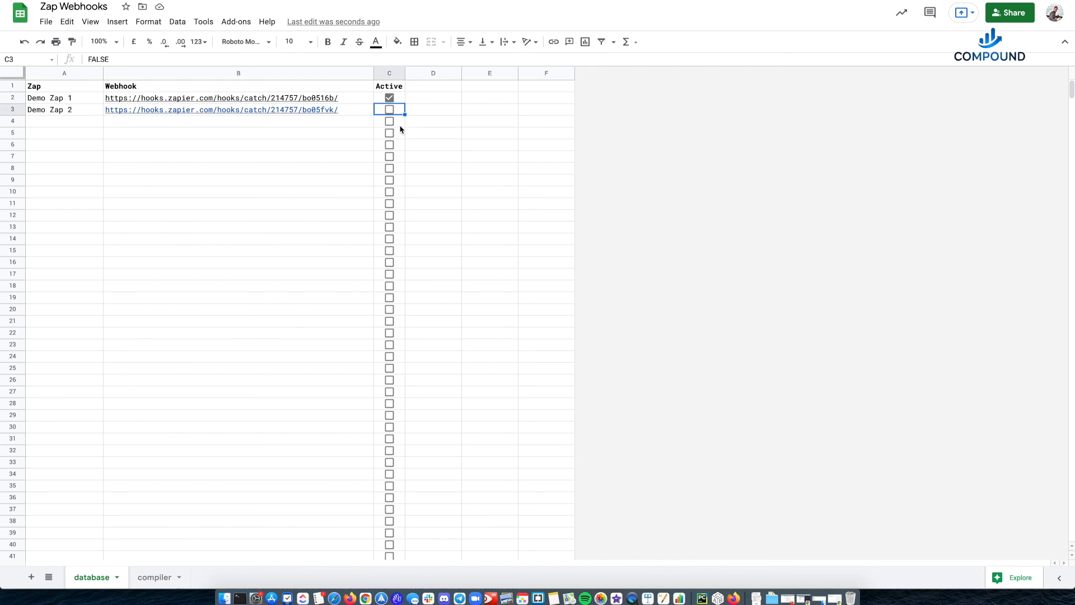
pyautogui.click(407, 121)
pyautogui.click(403, 110)
# - Switch to the Rapid Zap Scheduler code document and clear the selection of its Python code
pyautogui.click(664, 598)
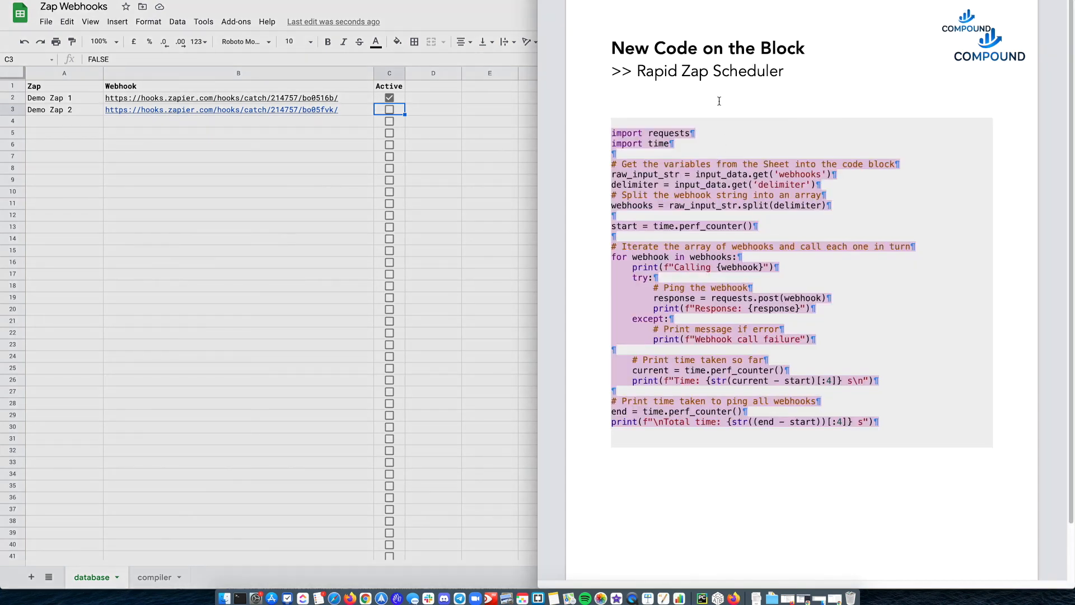
pyautogui.click(710, 131)
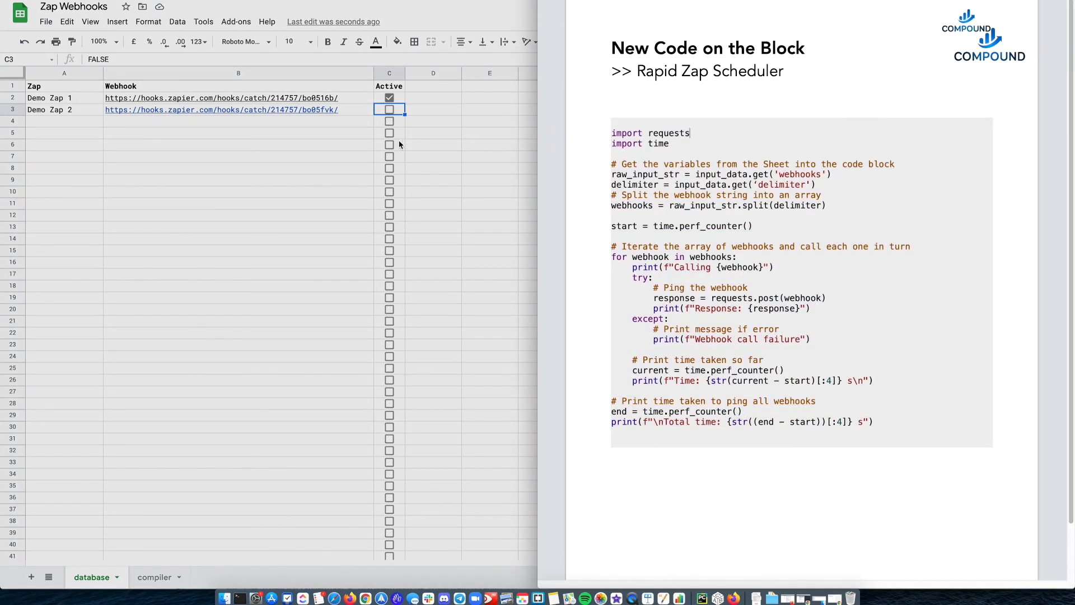